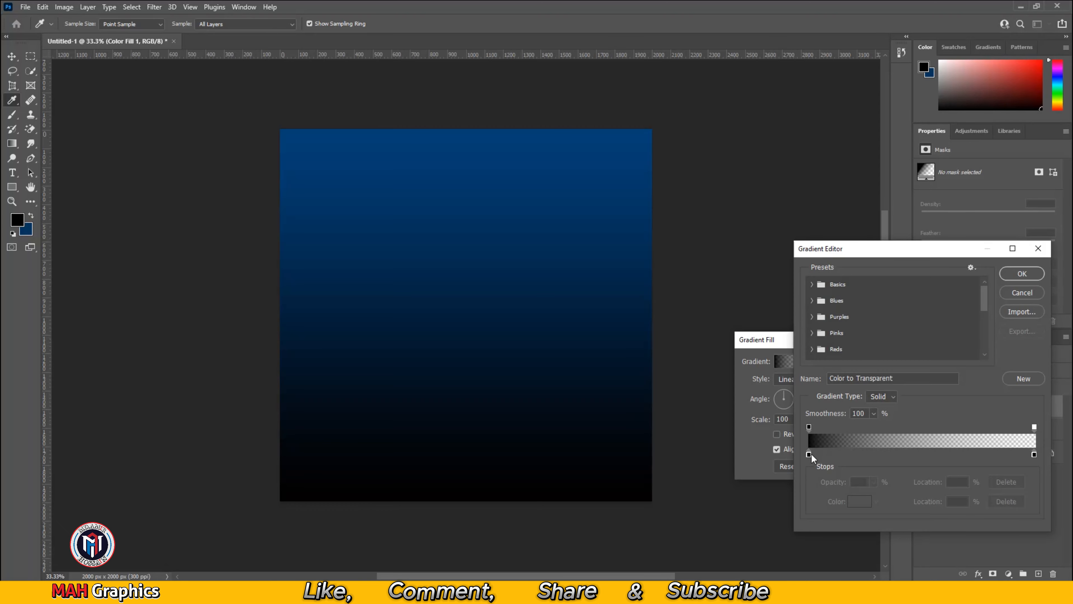
Set the gradient fill's starting colour stop to 5fc1ff and apply the colour-to-transparent gradient.
double_click(808, 454)
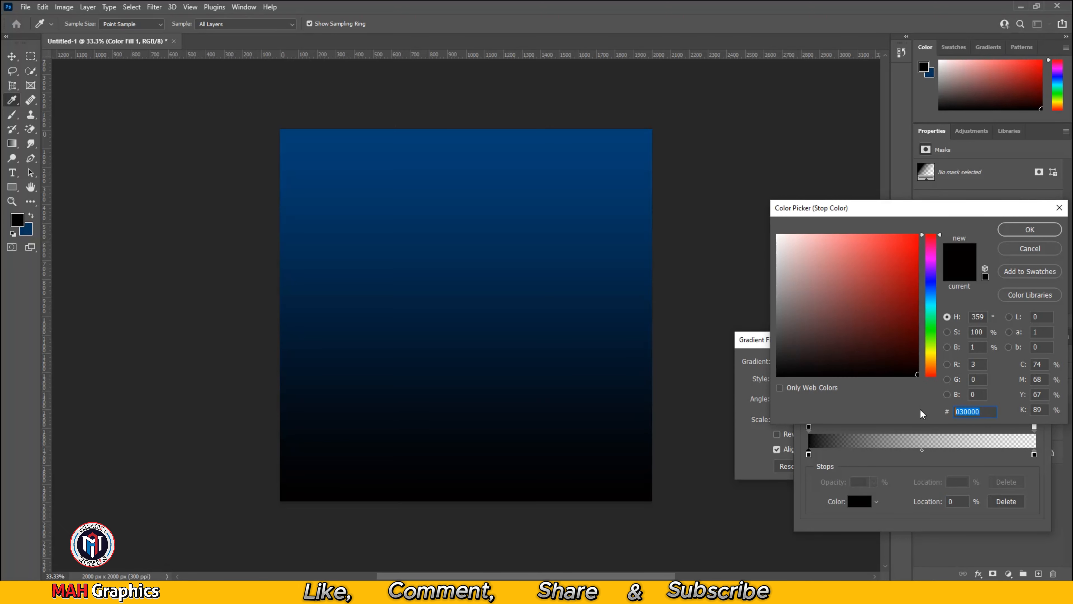
type("5f")
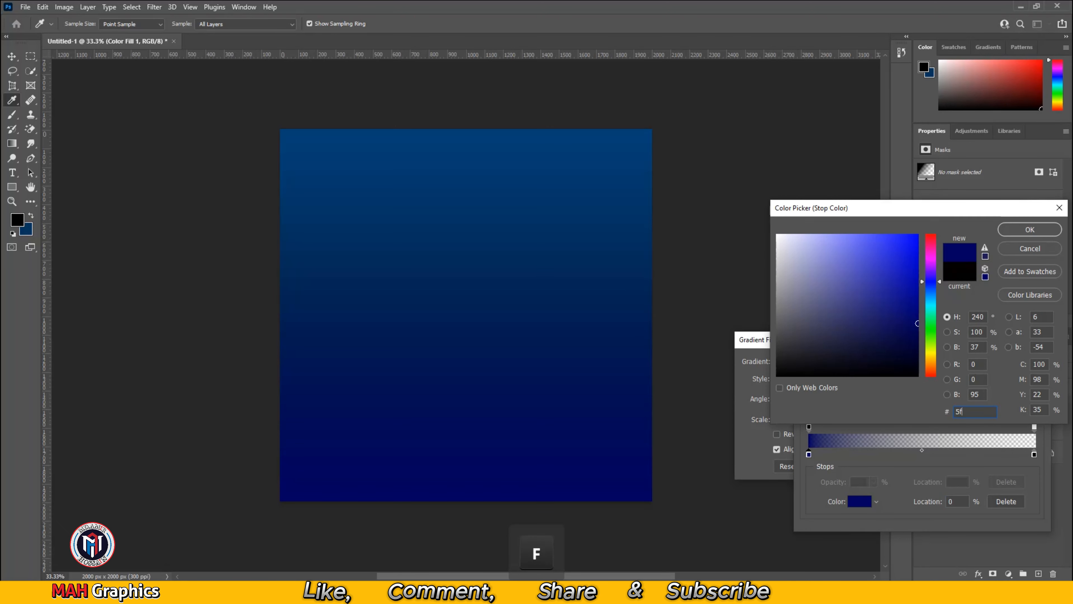
type("c")
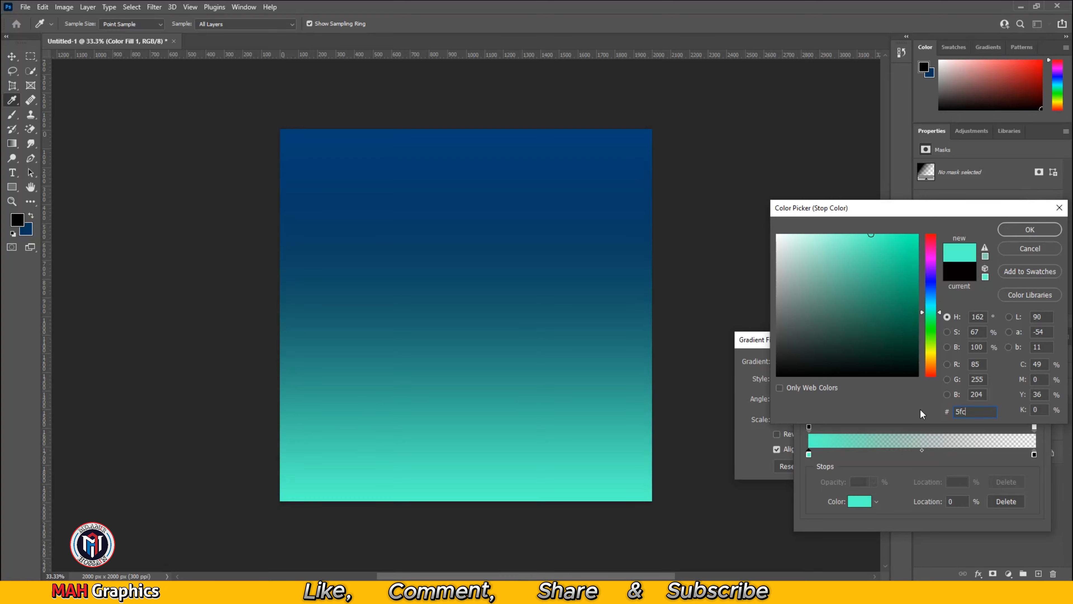
type("1ff")
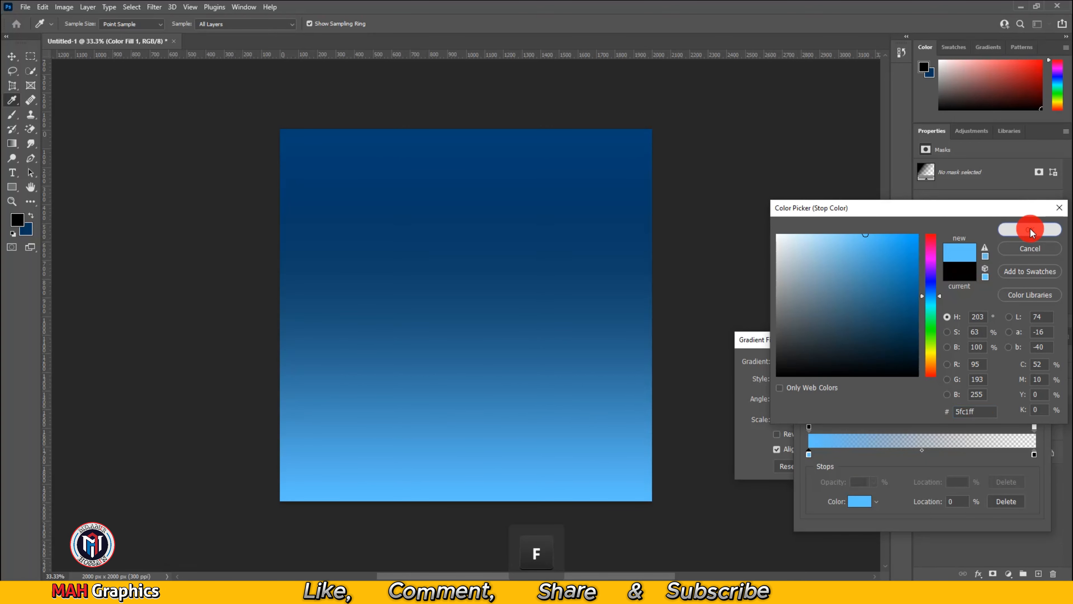
left_click(1029, 229)
left_click(1028, 273)
left_click(889, 362)
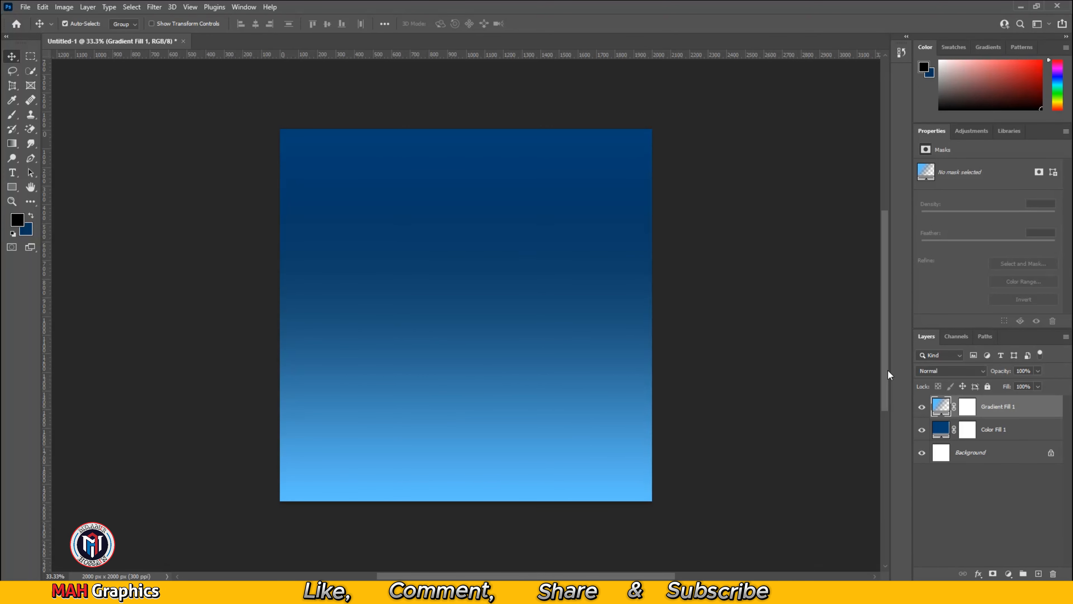
Add a Brightness/Contrast adjustment layer above the gradient with brightness -40 and contrast 56.
left_click(1013, 574)
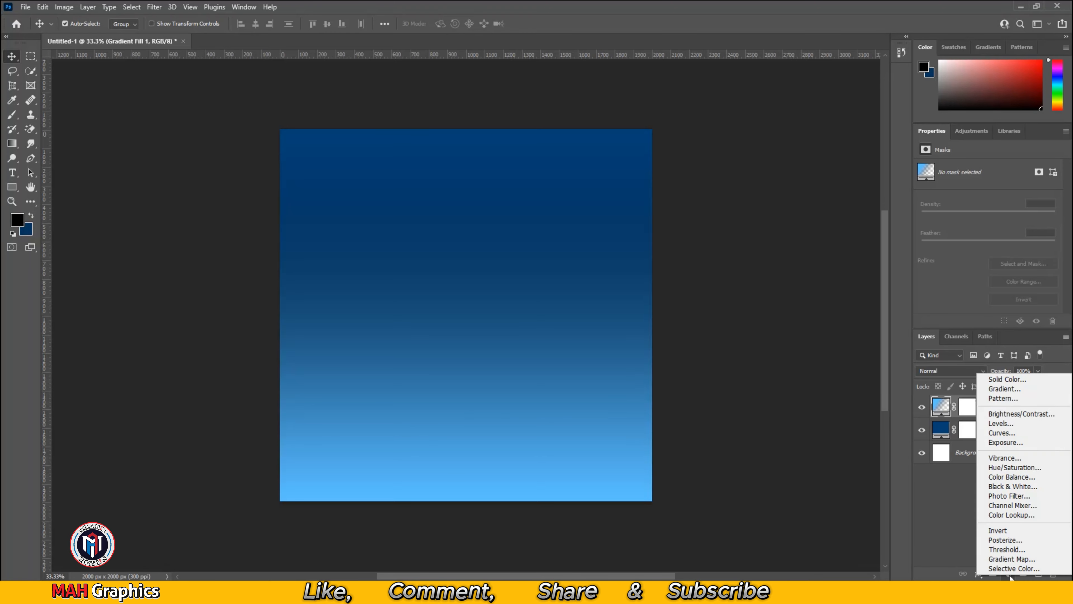
left_click(1010, 415)
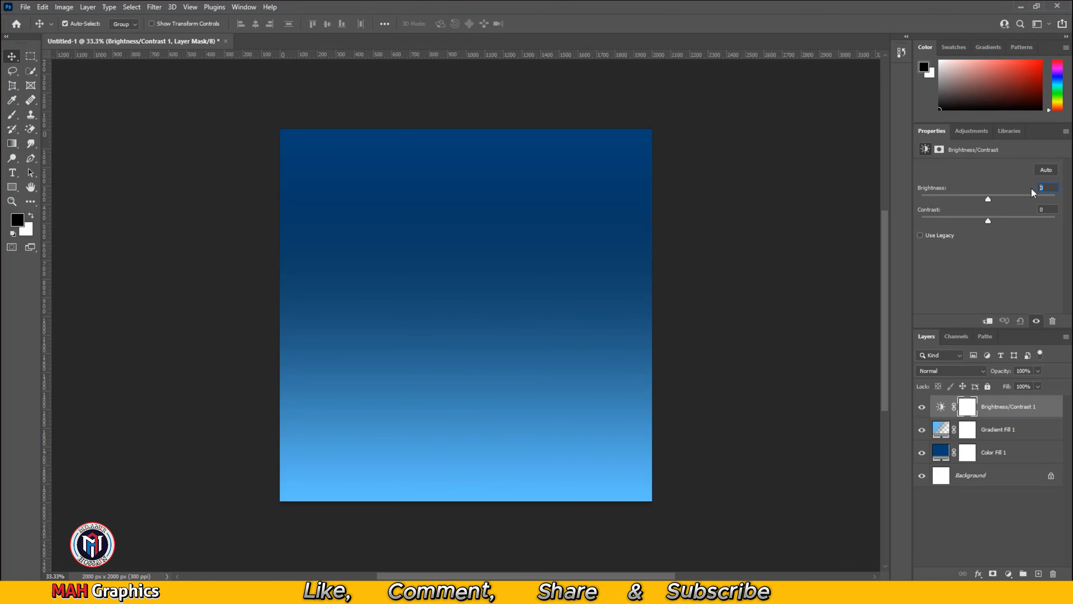
type("-40")
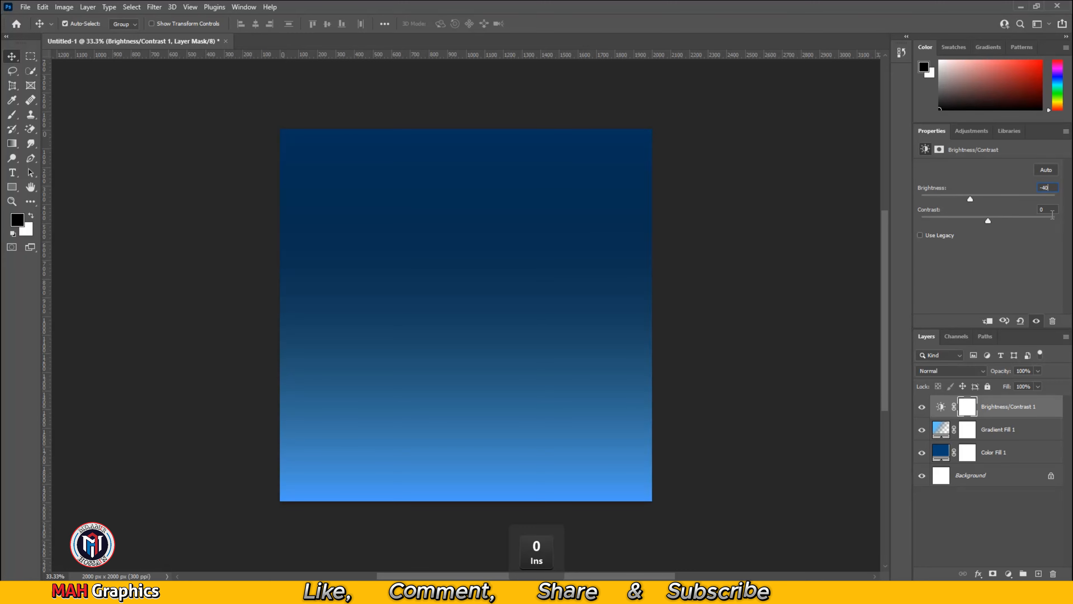
type("56")
key("Return")
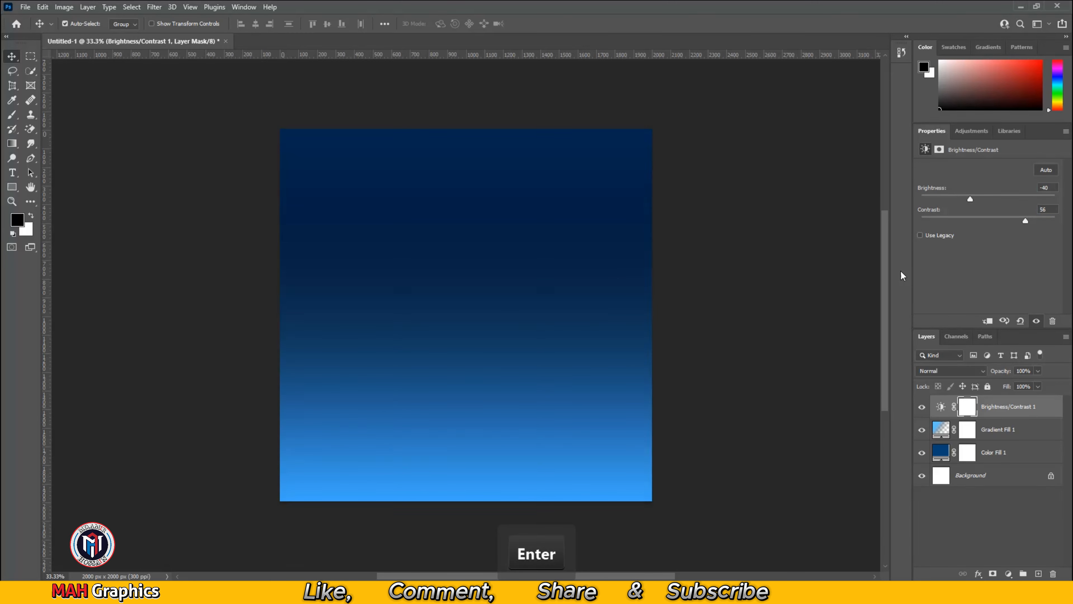
left_click(723, 298)
key("space")
left_click_drag(727, 369, 747, 365)
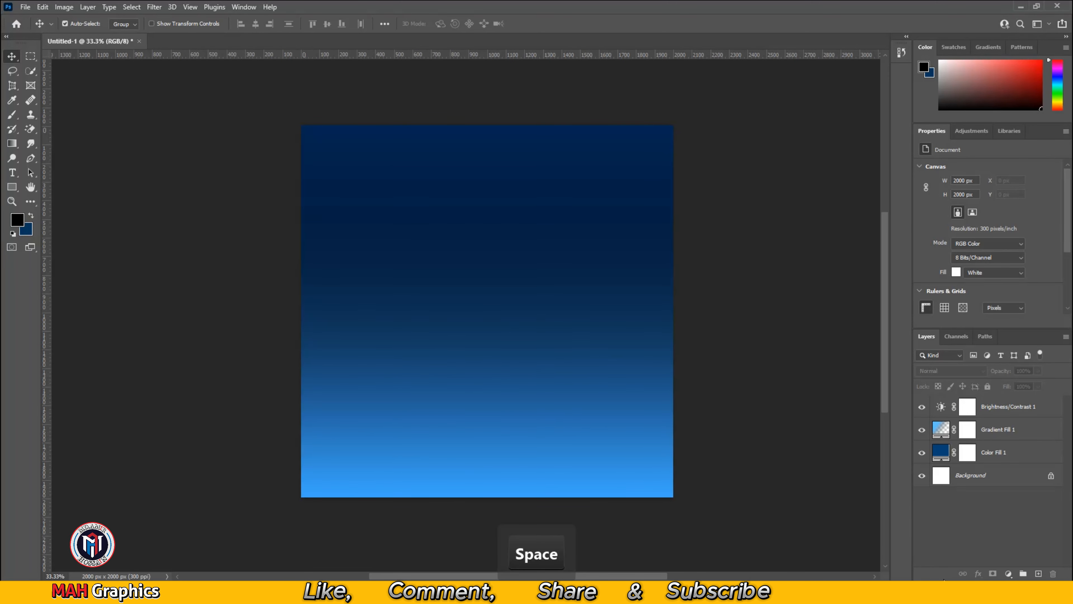
Paint one soft black dab at the canvas centre on a new layer, using a 2100 px brush at 90% opacity.
left_click(1038, 573)
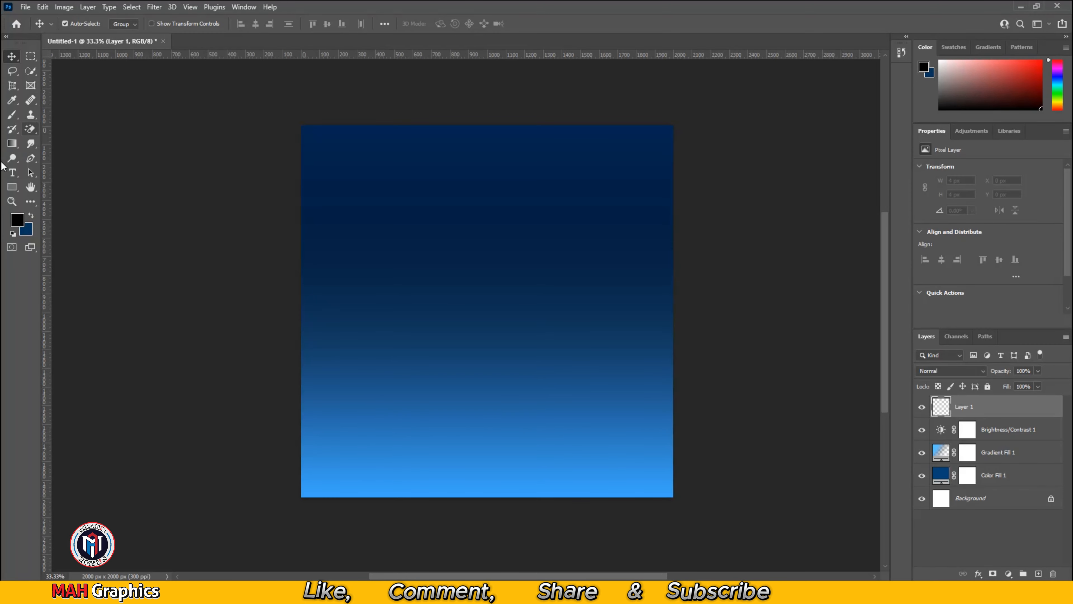
left_click(12, 115)
key("bracketright")
key("bracketright")
key("bracketright")
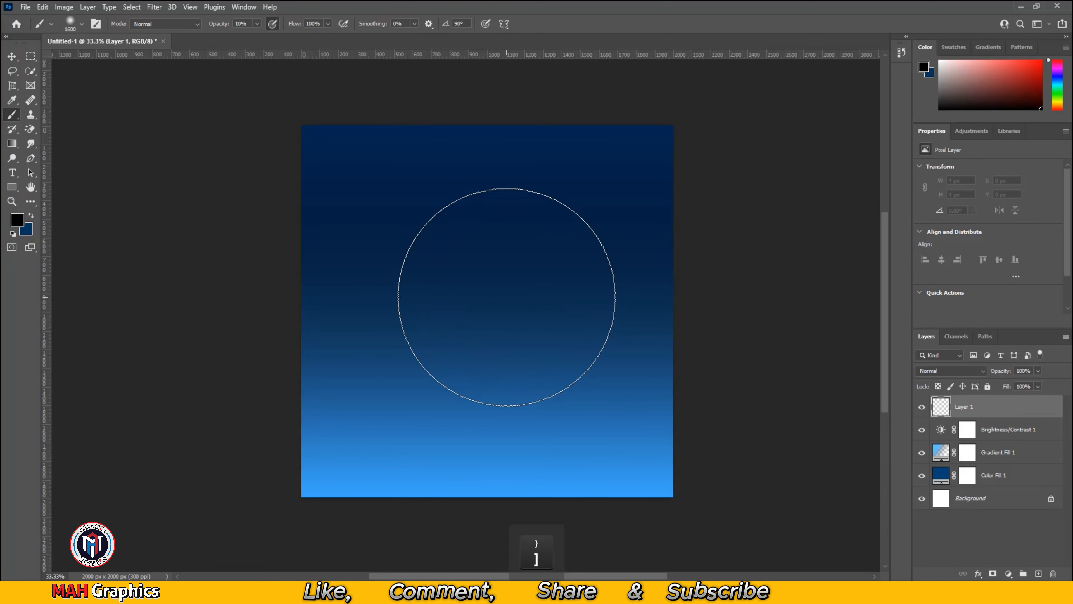
key("bracketright")
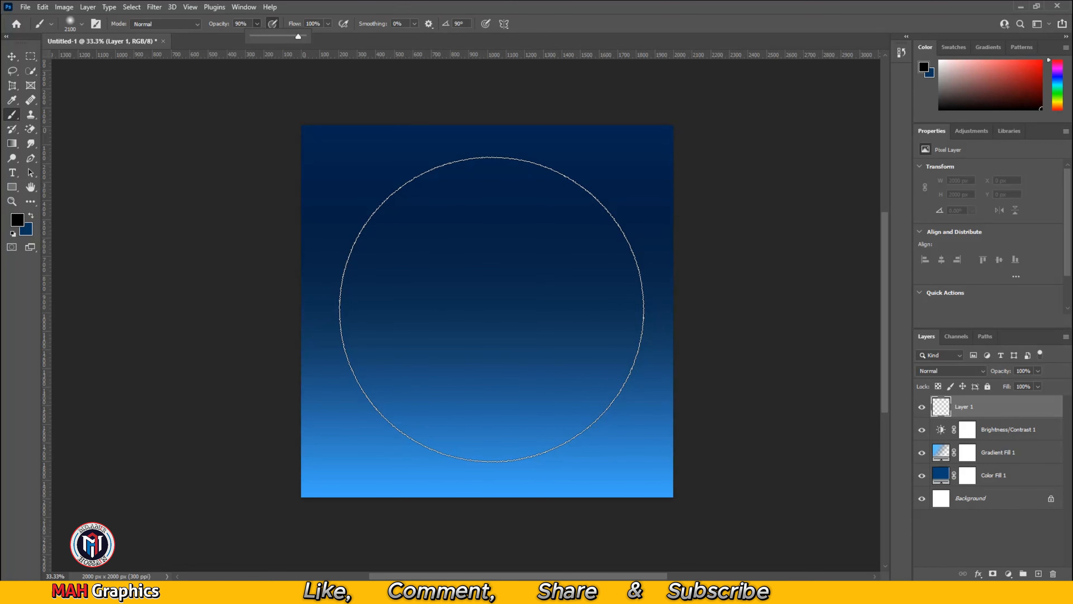
left_click(491, 309)
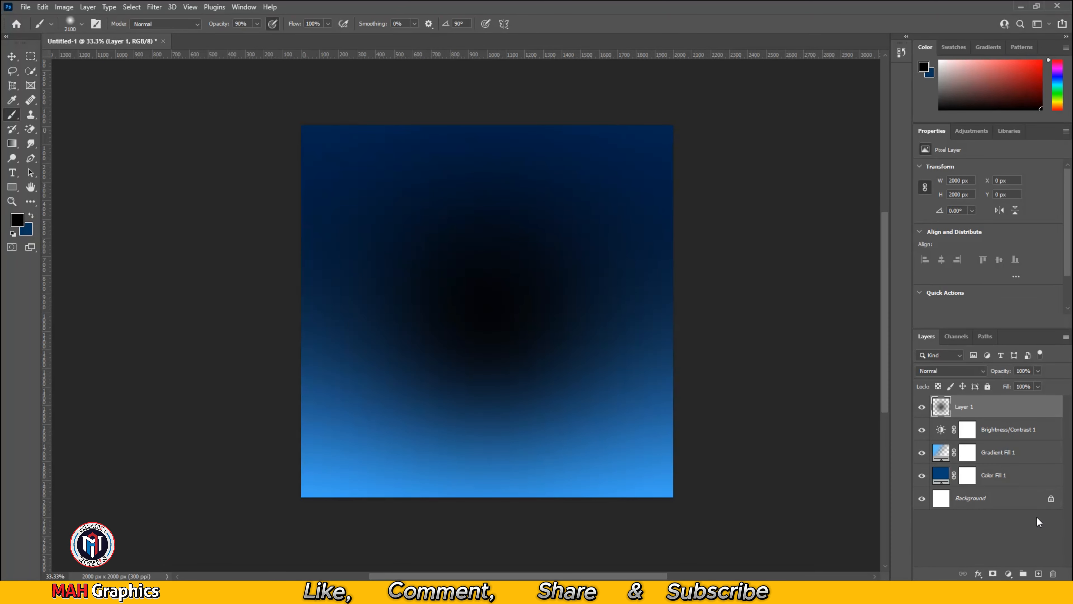
Add another empty layer above the black dab and set the foreground colour to 5fc1ff.
left_click(1039, 574)
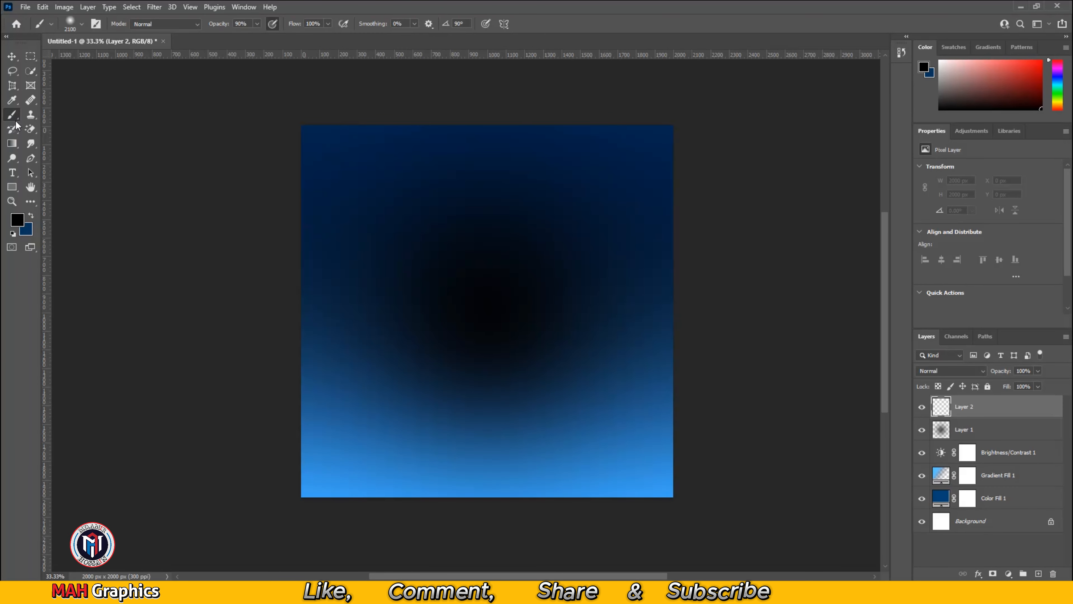
left_click(18, 220)
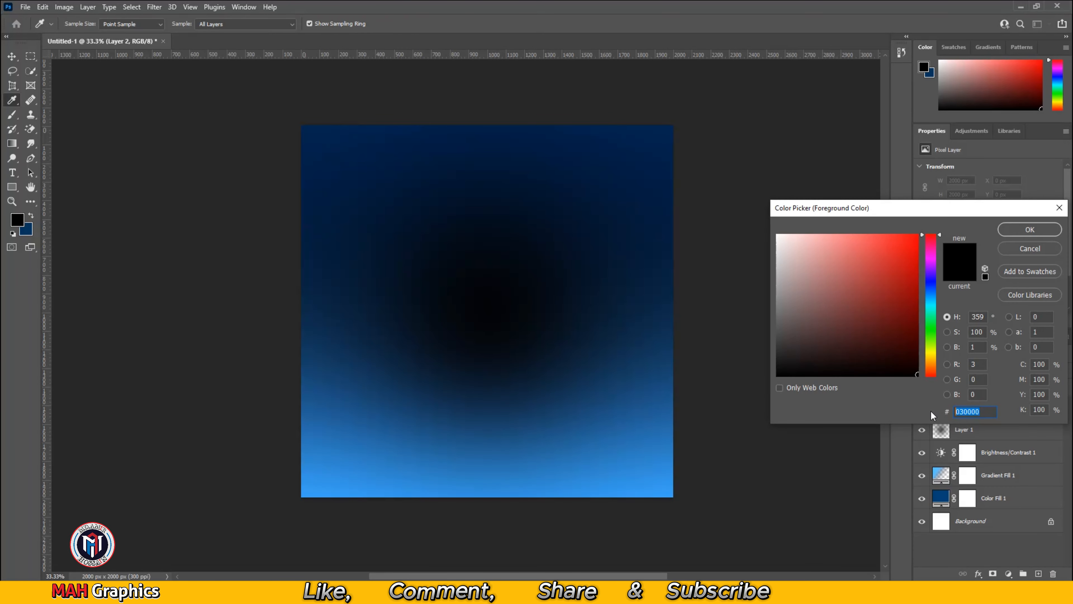
type("5f")
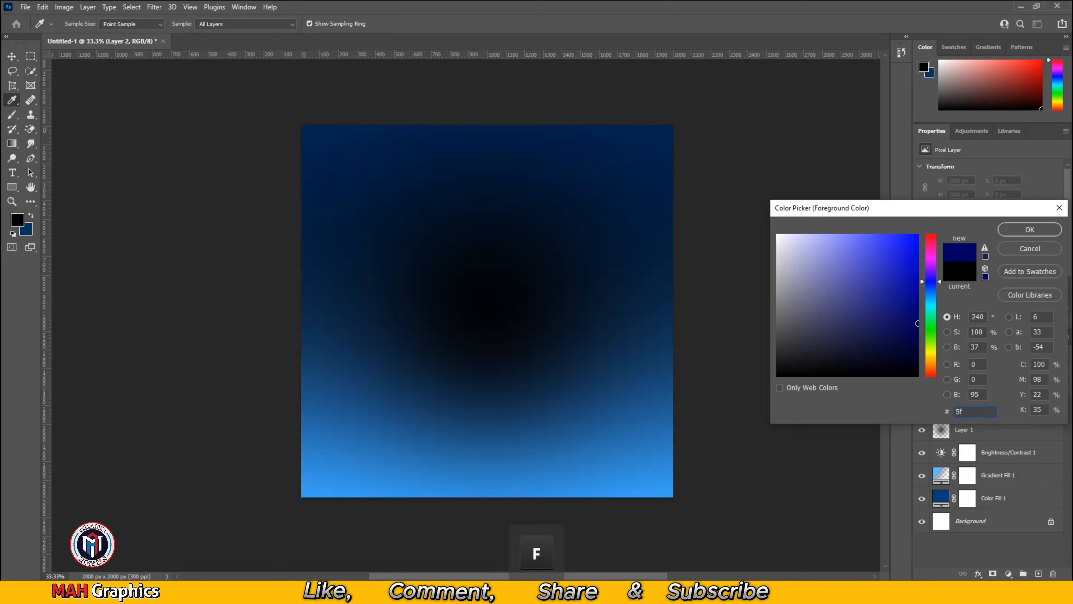
type("c1ff")
key("Return")
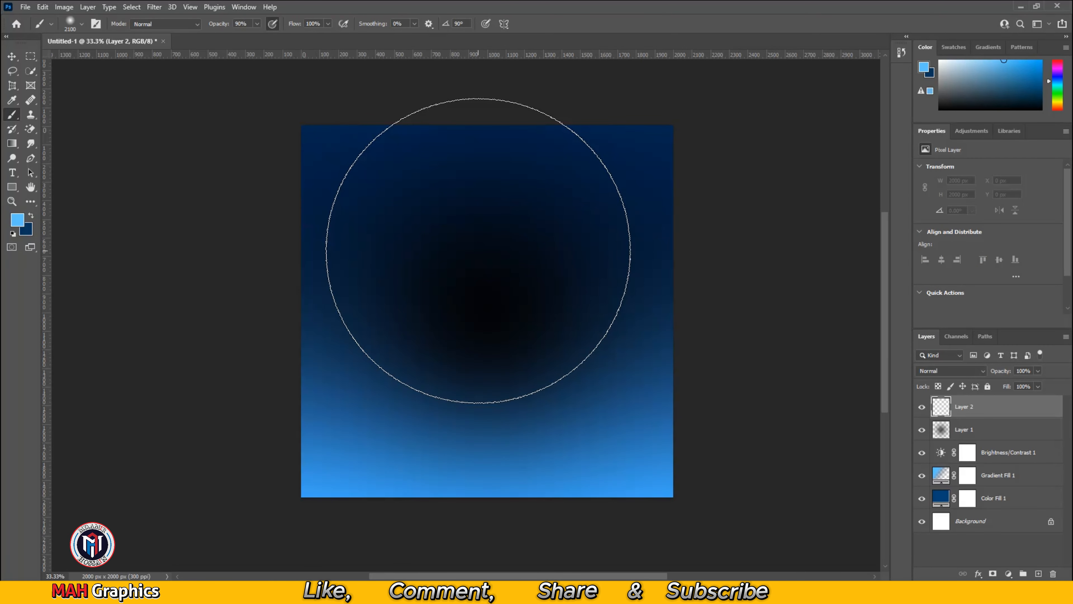
Reduce the brush to 1200 px and paint one soft light-blue glow in the upper centre of the canvas.
key("bracketleft")
key("bracketleft")
key("bracketleft")
key("bracketleft")
key("bracketleft")
key("bracketleft")
key("bracketleft")
key("bracketleft")
key("bracketleft")
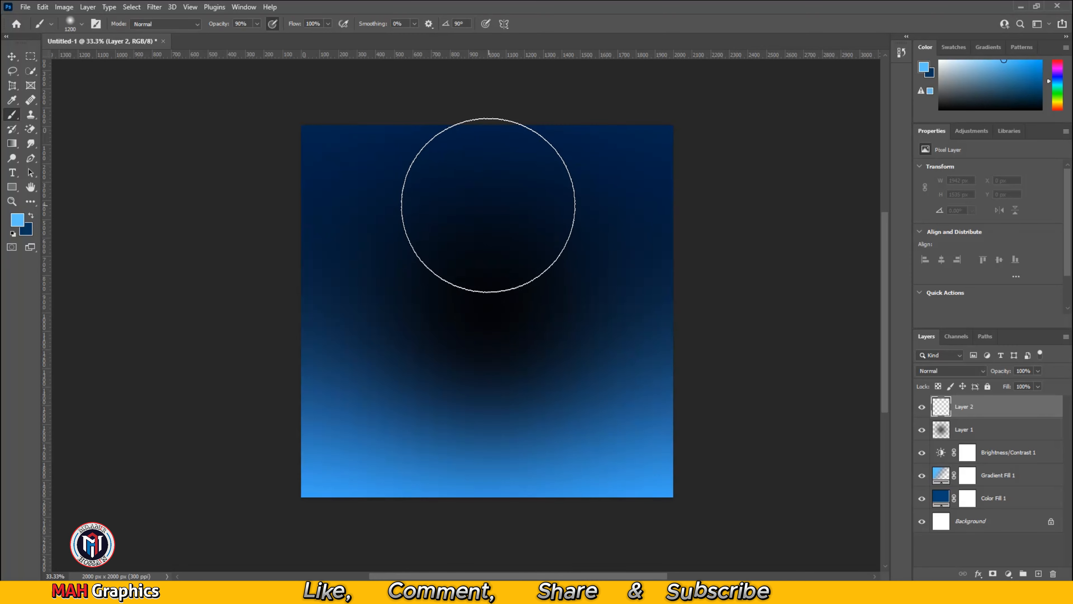
left_click(486, 202)
left_click(12, 56)
key("space")
left_click_drag(588, 330, 655, 323)
left_click(779, 284)
Draw a vertical rectangle about 148 by 2392 px left of the glow, with a light-blue fill and no stroke.
right_click(12, 187)
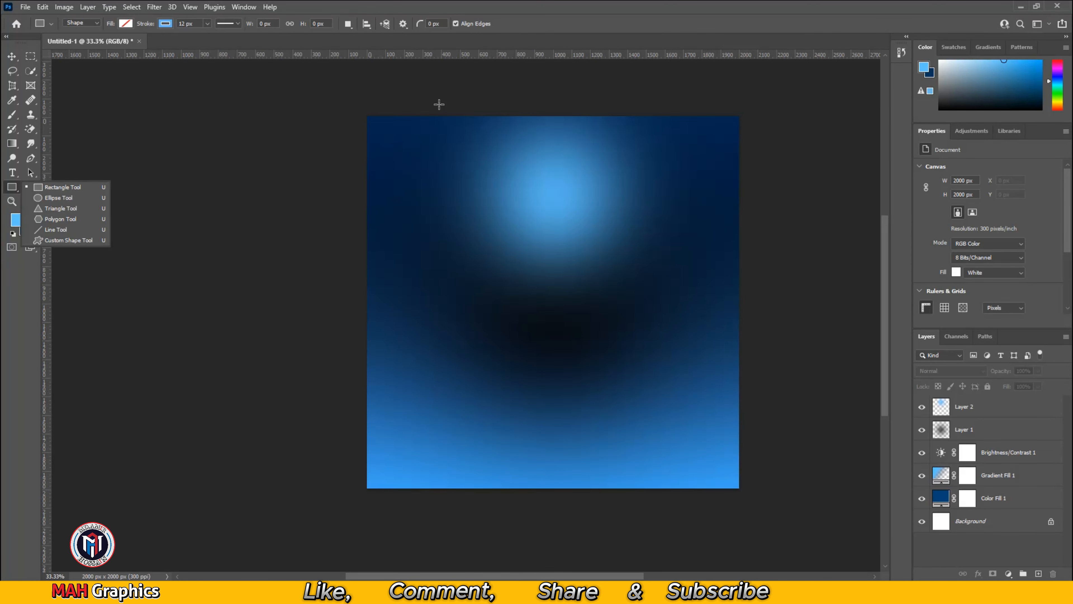
left_click(53, 188)
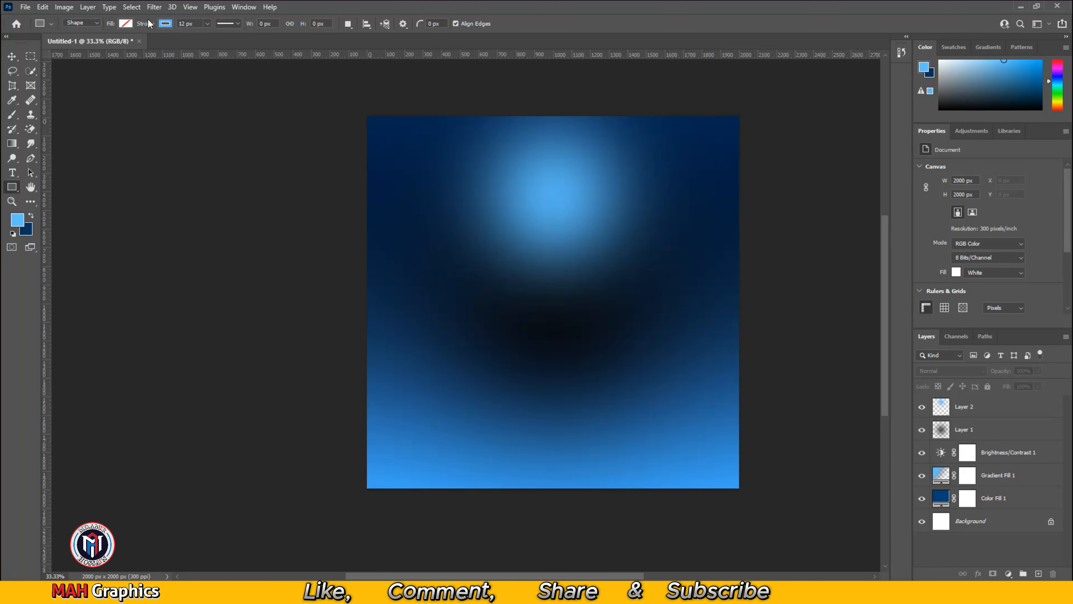
left_click(125, 24)
left_click(55, 83)
left_click(165, 23)
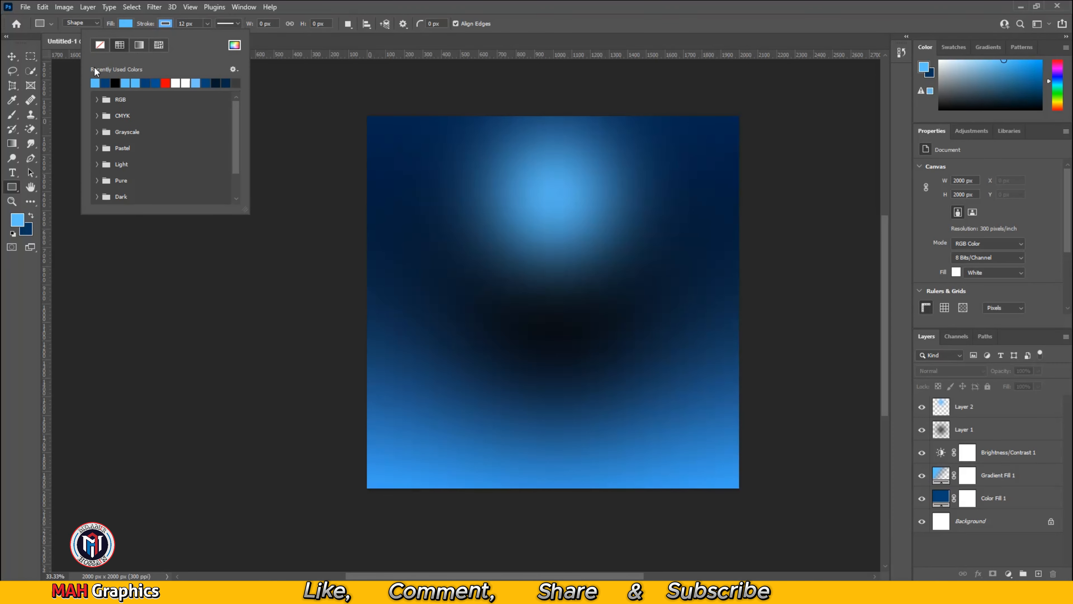
mouse_move(431, 96)
left_mouse_down()
mouse_move(451, 543)
mouse_move(460, 541)
left_mouse_up()
left_click(11, 56)
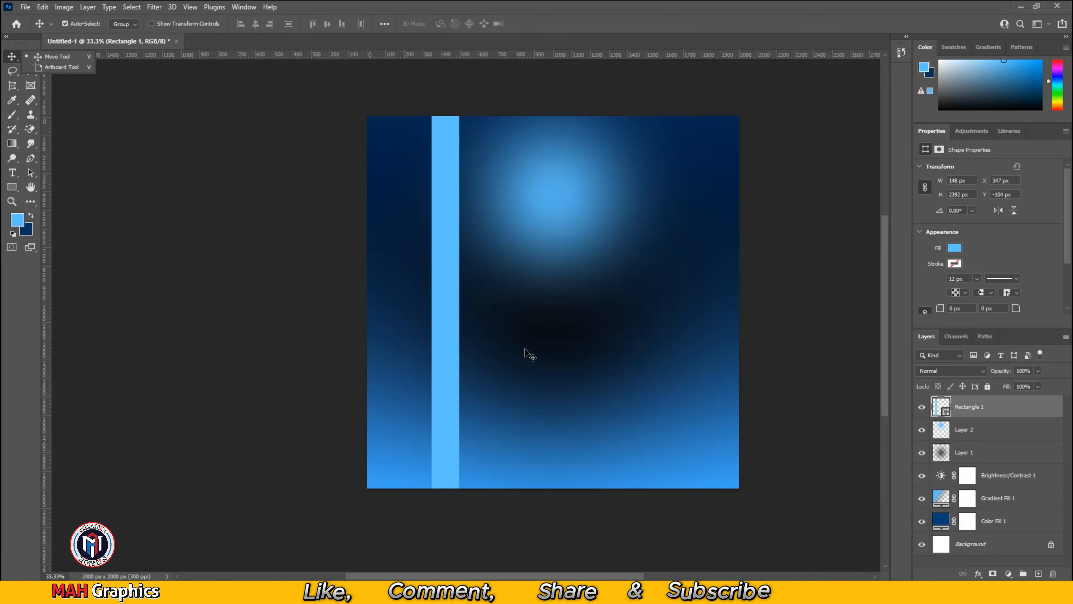
Change the vertical rectangle's fill colour to 033275.
left_click(455, 329)
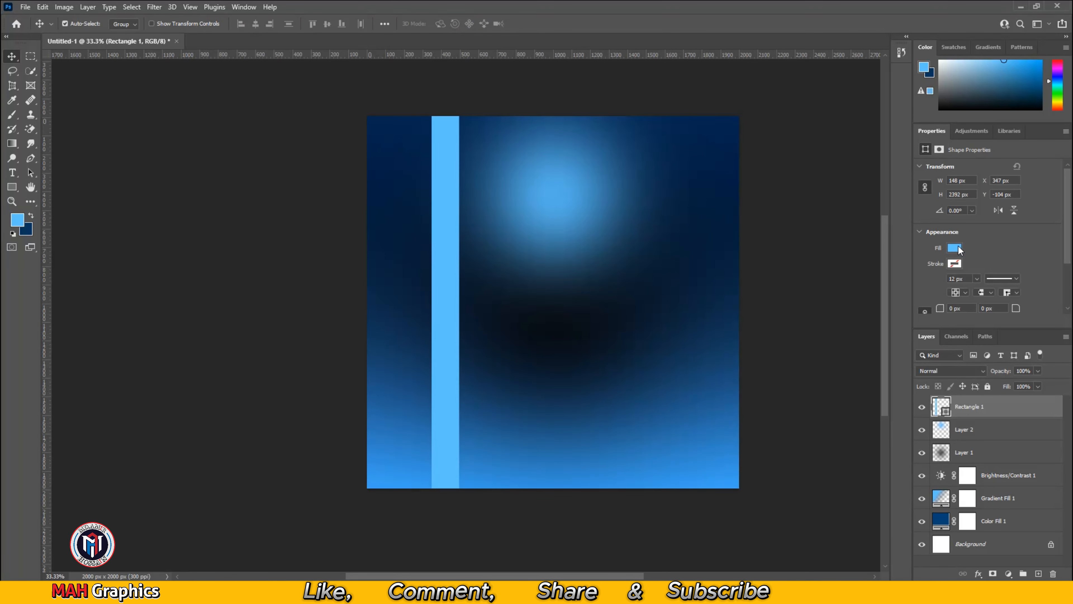
left_click(956, 248)
left_click(1057, 271)
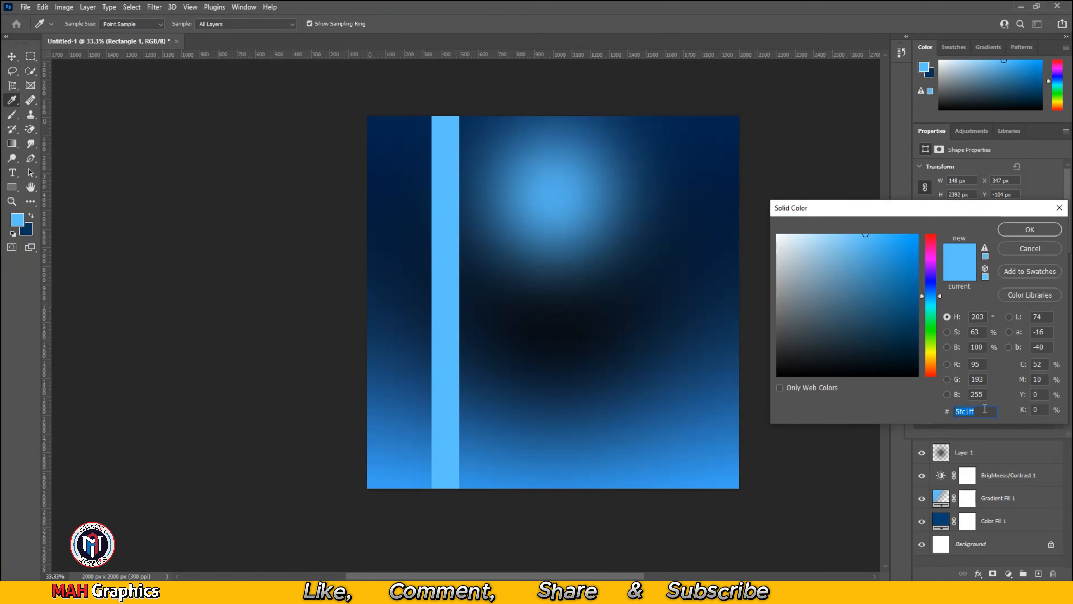
type("033275")
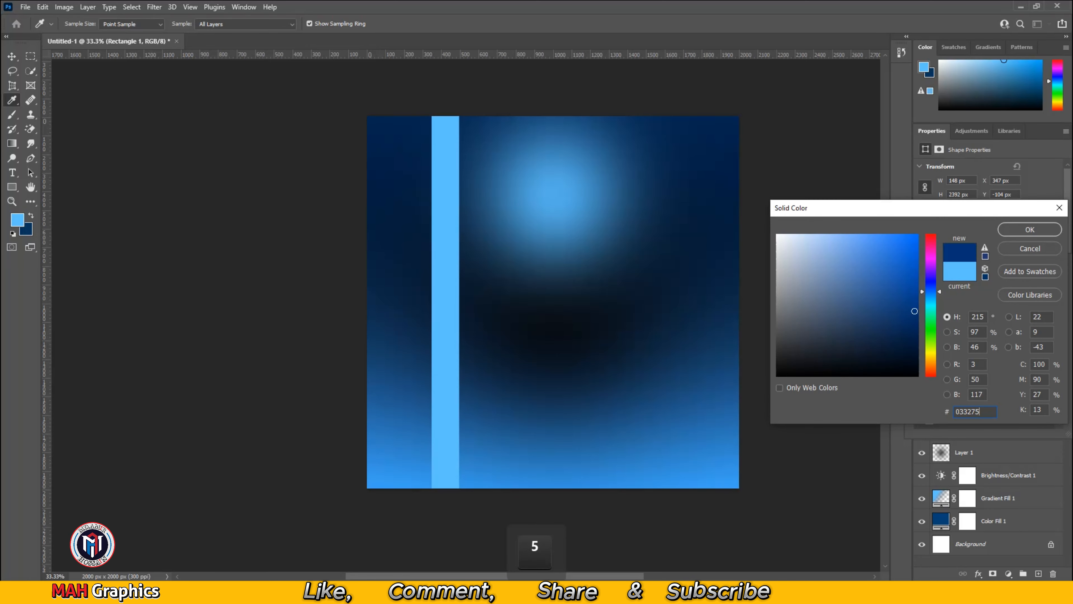
left_click(1030, 229)
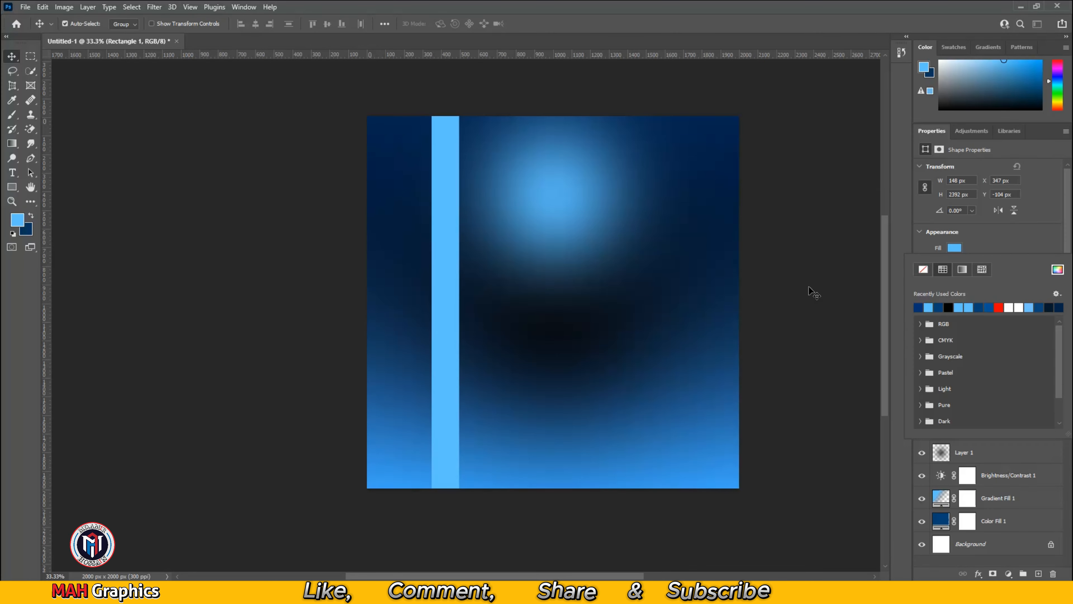
left_click(18, 58)
left_click(322, 259)
key("space")
left_click_drag(402, 258, 470, 256)
left_click(461, 264)
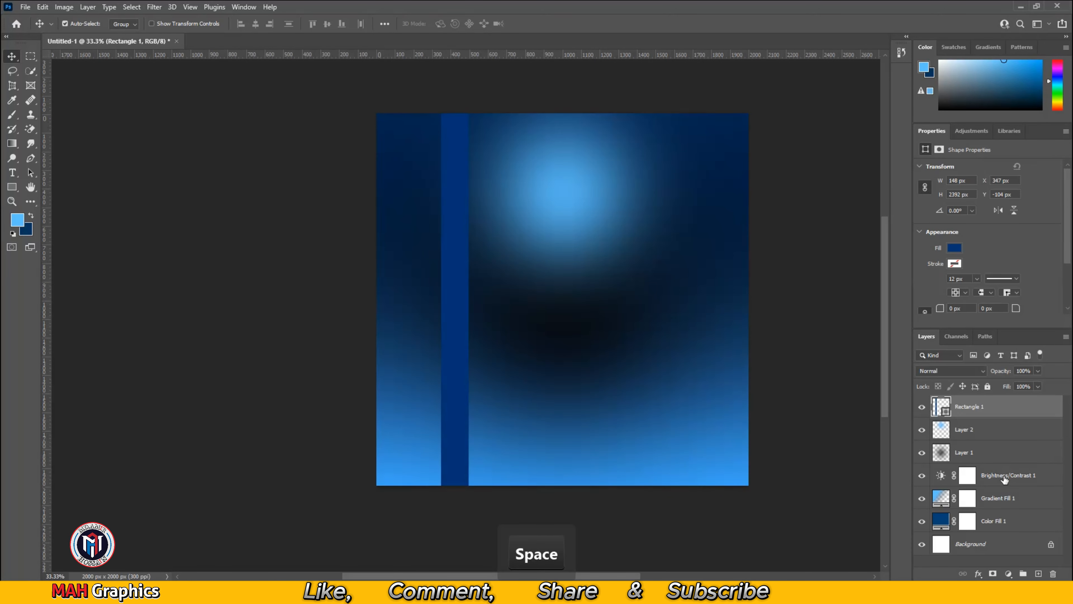
Apply Bevel & Emboss and Drop Shadow effects to the vertical rectangle, leaving Outer Glow off.
double_click(1040, 411)
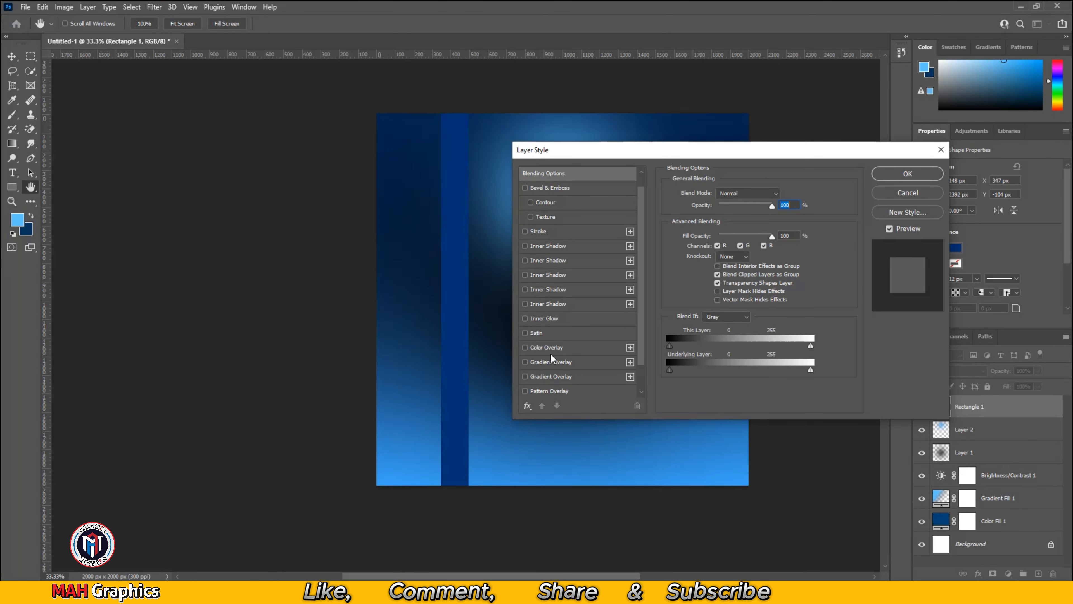
left_click(550, 188)
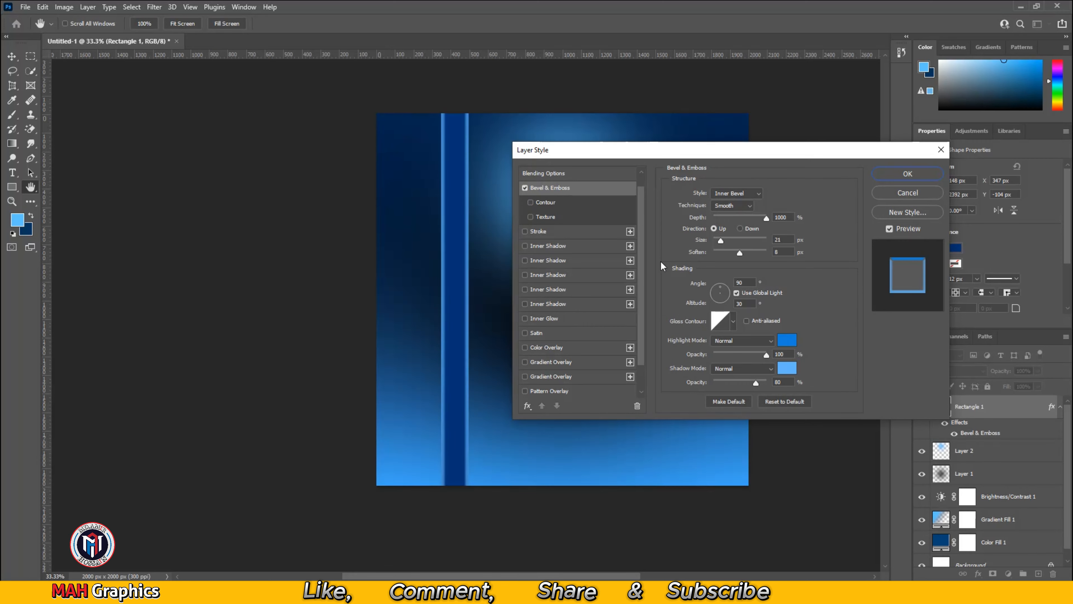
scroll(538, 390, "down", 1)
left_click(539, 390)
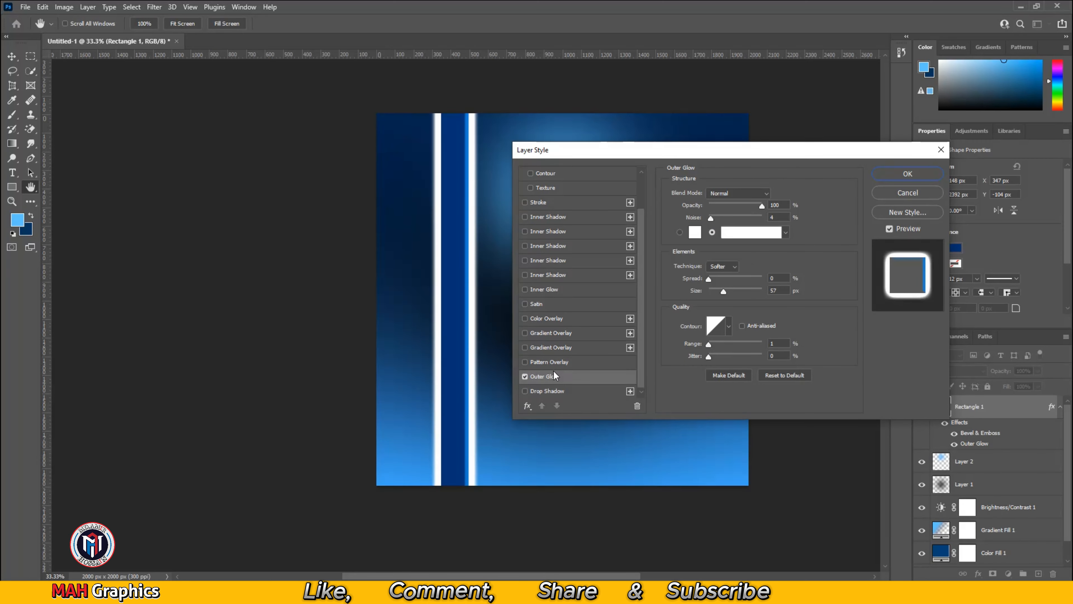
left_click(525, 376)
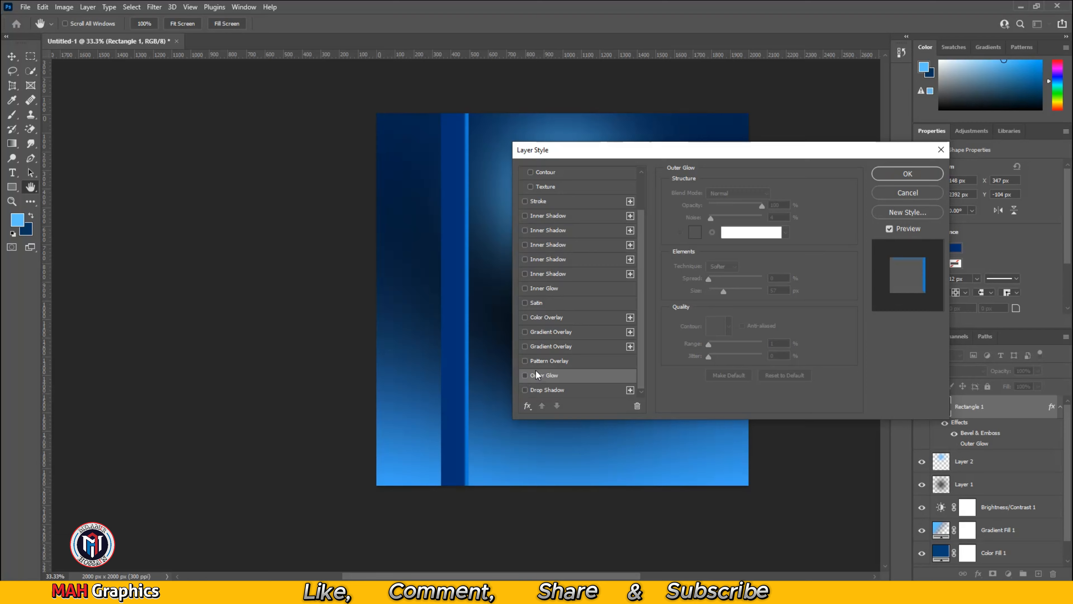
left_click(525, 390)
left_click(898, 170)
key("v")
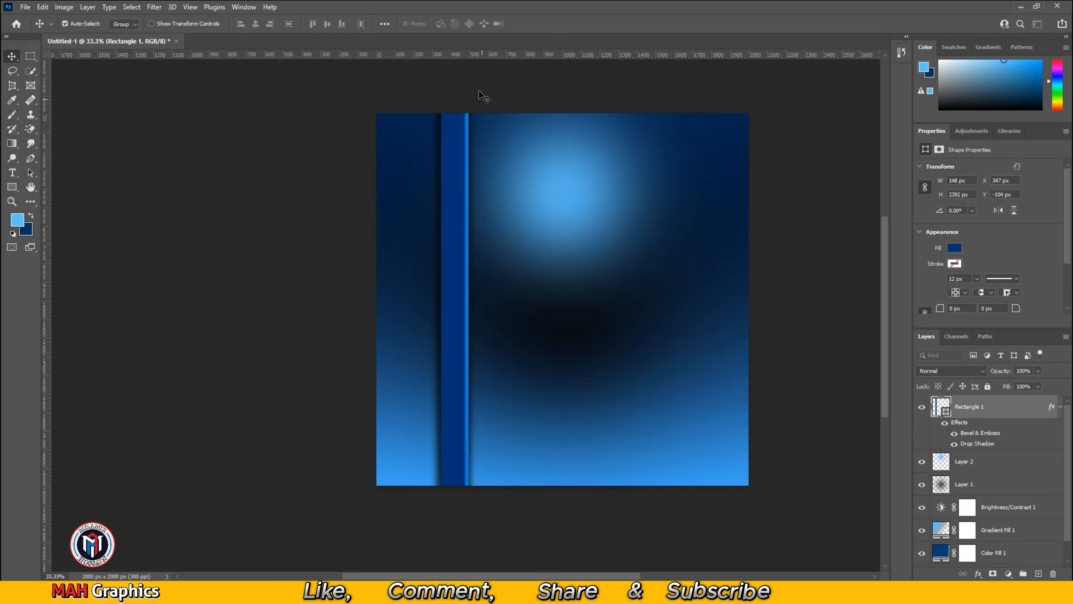
left_click_drag(490, 86, 490, 137)
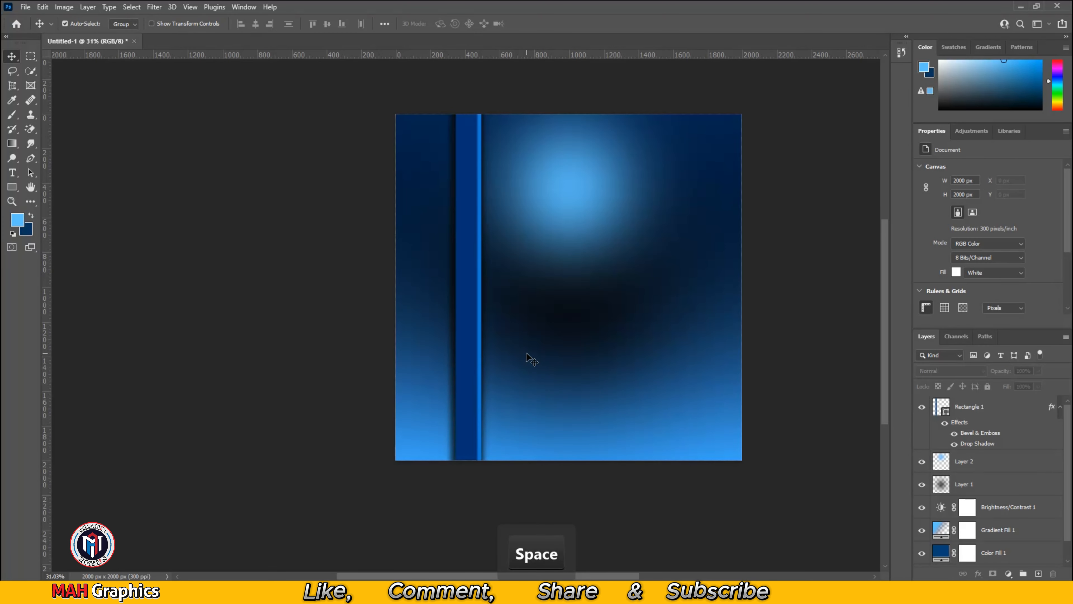
Draw a circle about 52 px across near the upper end of the vertical bar and fill it with white.
left_click(12, 194)
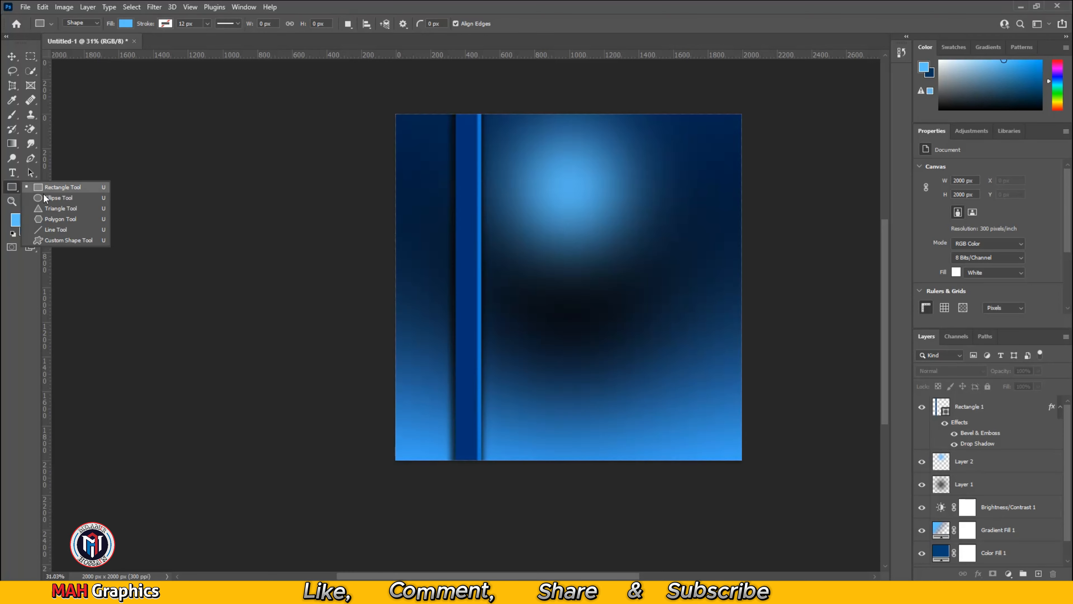
left_click(84, 197)
scroll(431, 132, "up", 3)
scroll(503, 142, "up", 2)
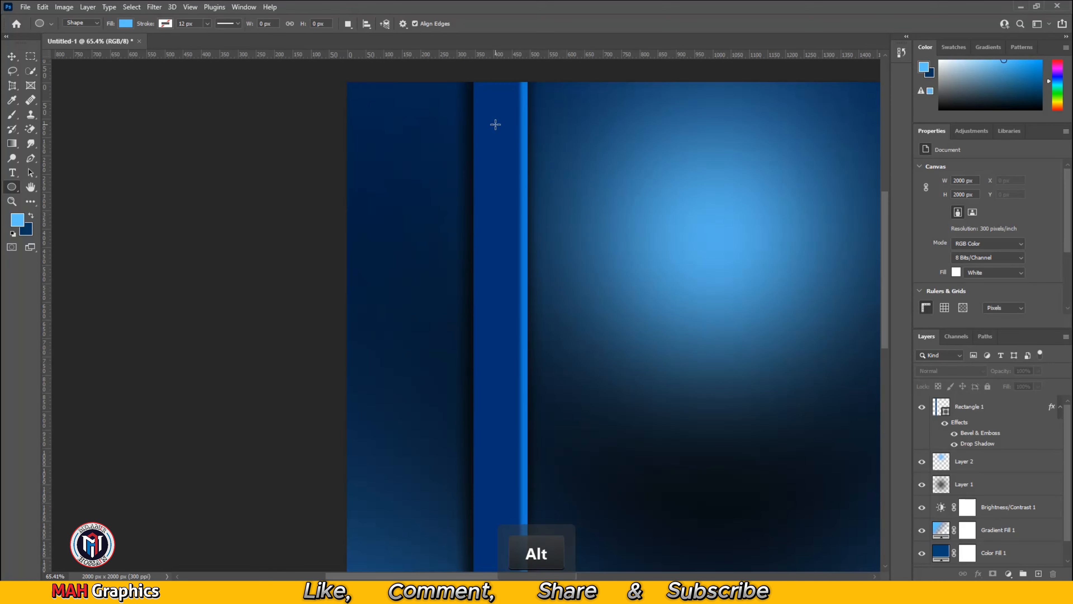
mouse_move(491, 121)
left_mouse_down()
mouse_move(503, 147)
mouse_move(498, 127)
left_mouse_up()
key("v")
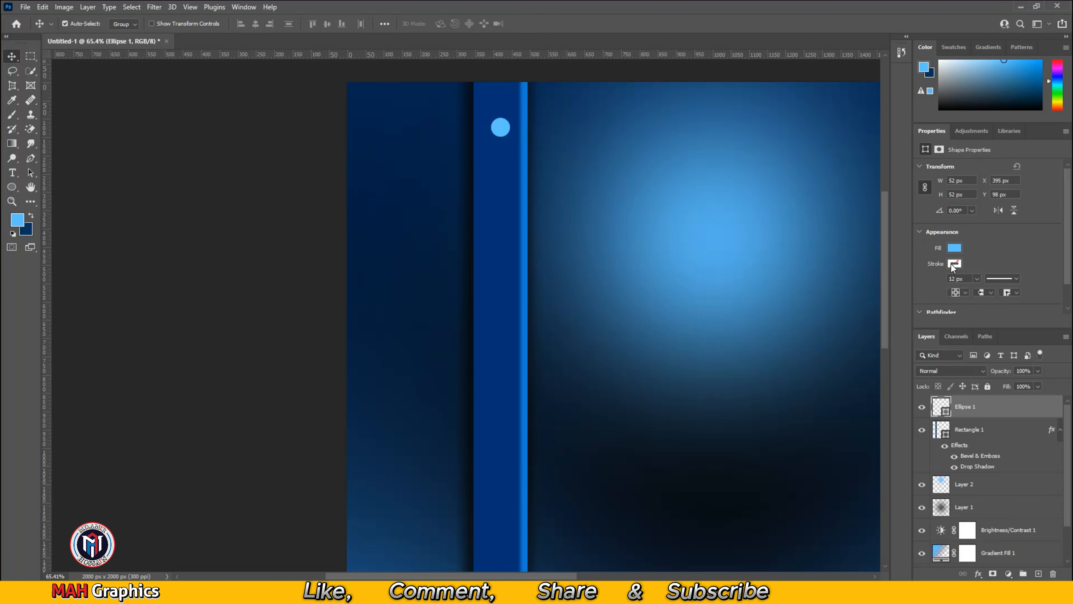
left_click(952, 249)
left_click(1012, 306)
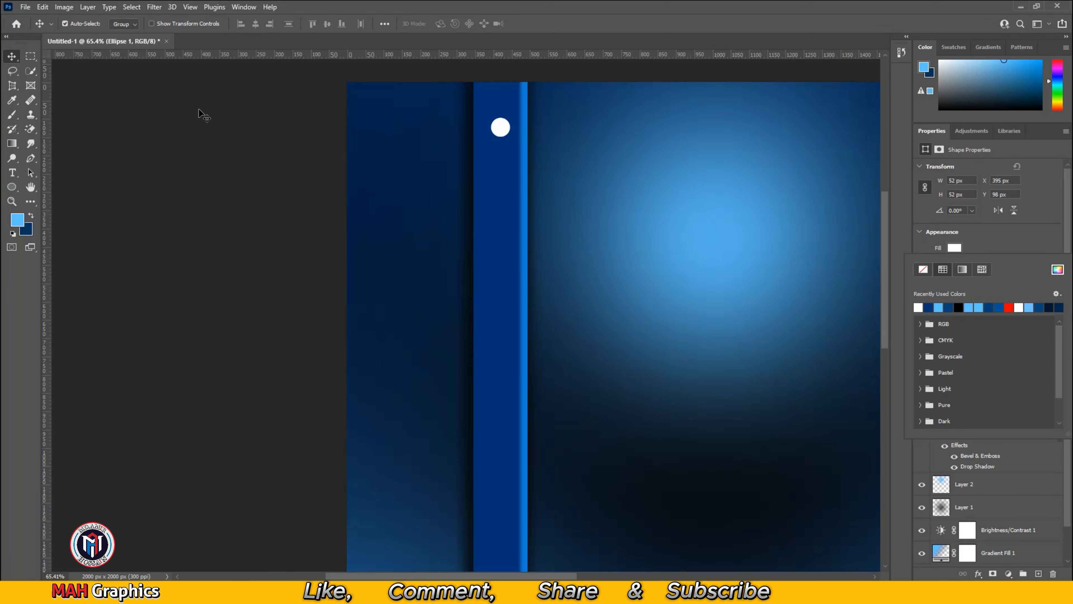
left_click(204, 112)
Convert the white circle to a smart object and apply a Gaussian Blur with a radius of 7.6 pixels.
left_click(154, 7)
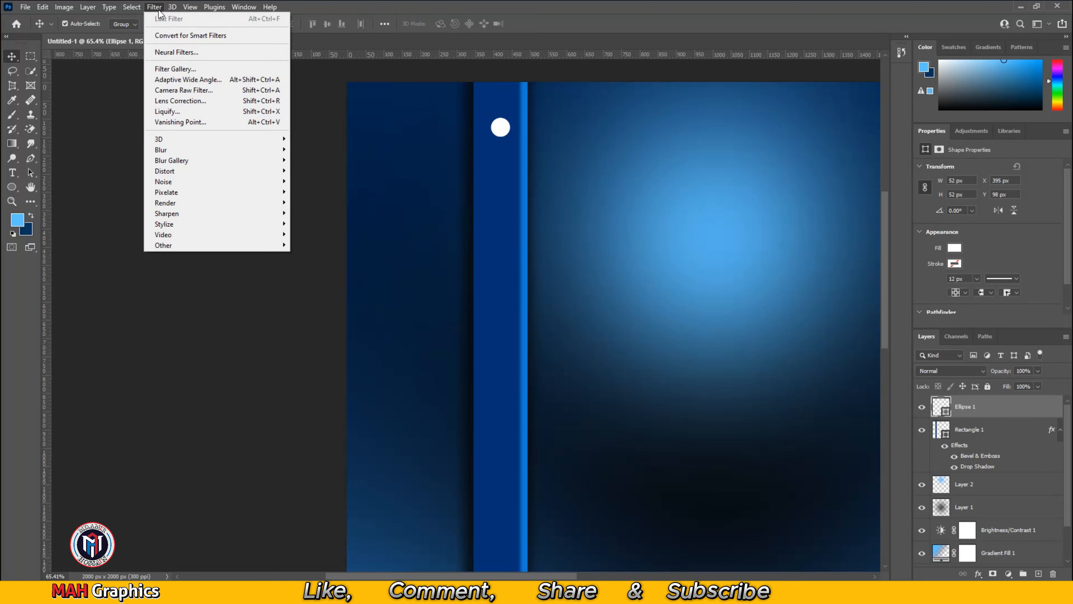
mouse_move(247, 152)
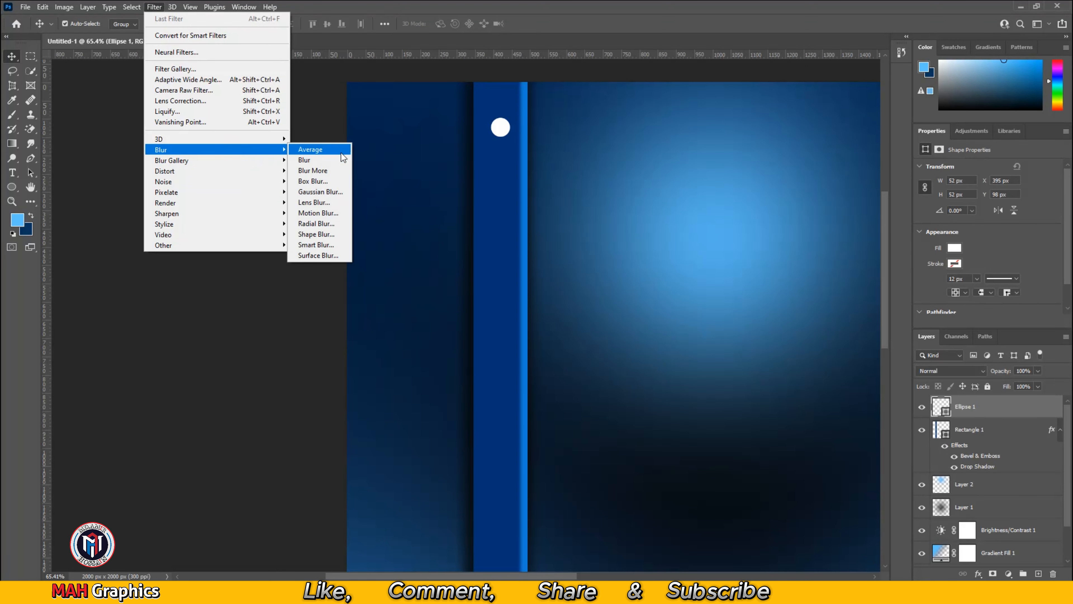
left_click(315, 193)
left_click(529, 225)
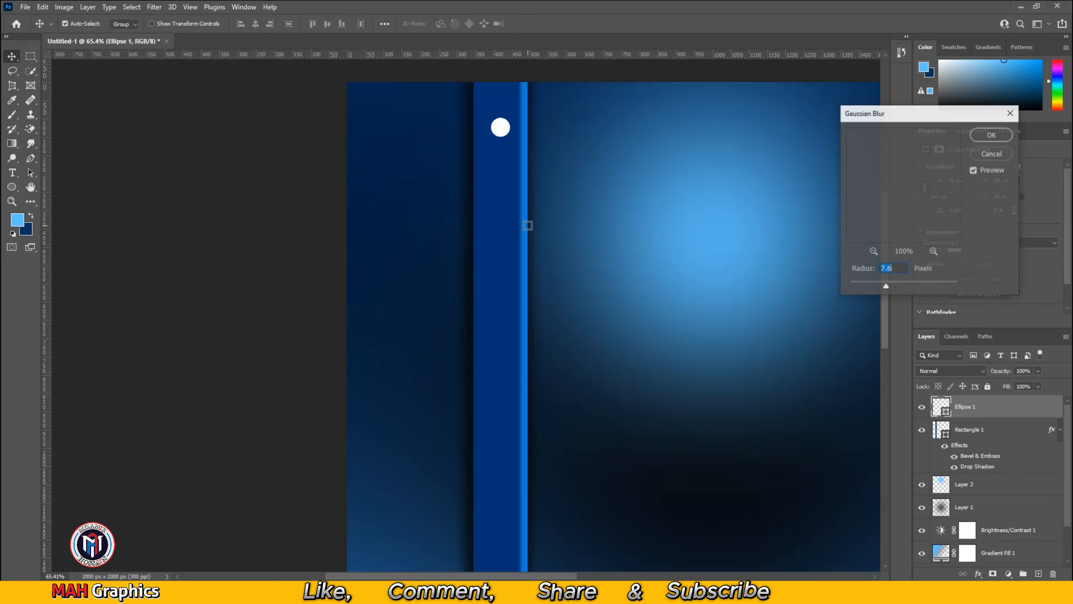
left_click(992, 135)
Apply an Outer Glow effect to the blurred white dot.
double_click(1038, 408)
scroll(562, 337, "down", 1)
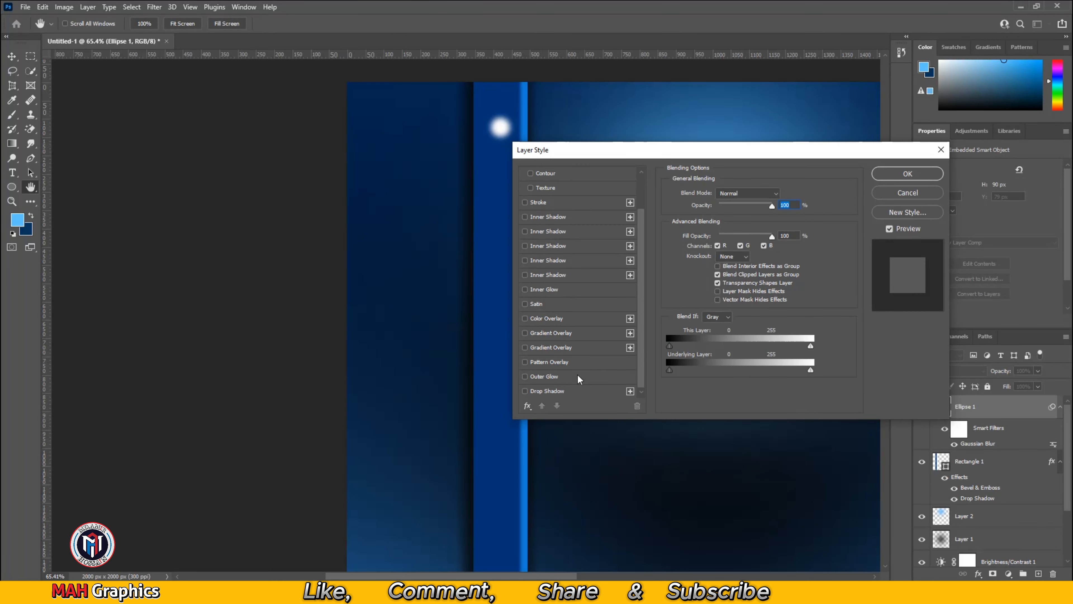
left_click(525, 375)
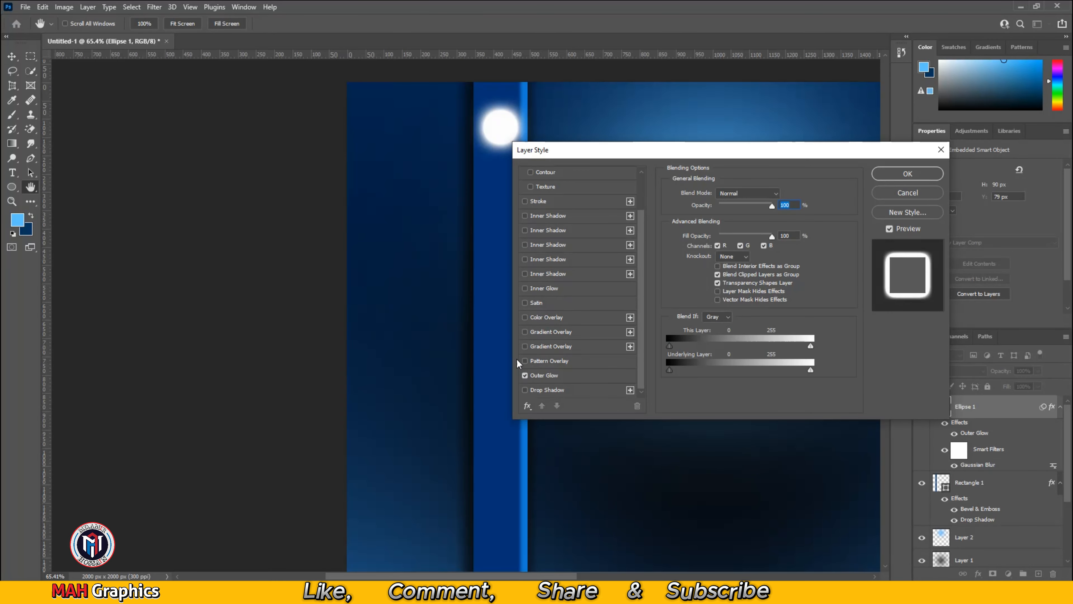
left_click(925, 176)
key("v")
Duplicate the glowing dot six times straight down the bar, spacing the copies about 264 px apart.
scroll(556, 199, "down", 5)
scroll(545, 189, "up", 3)
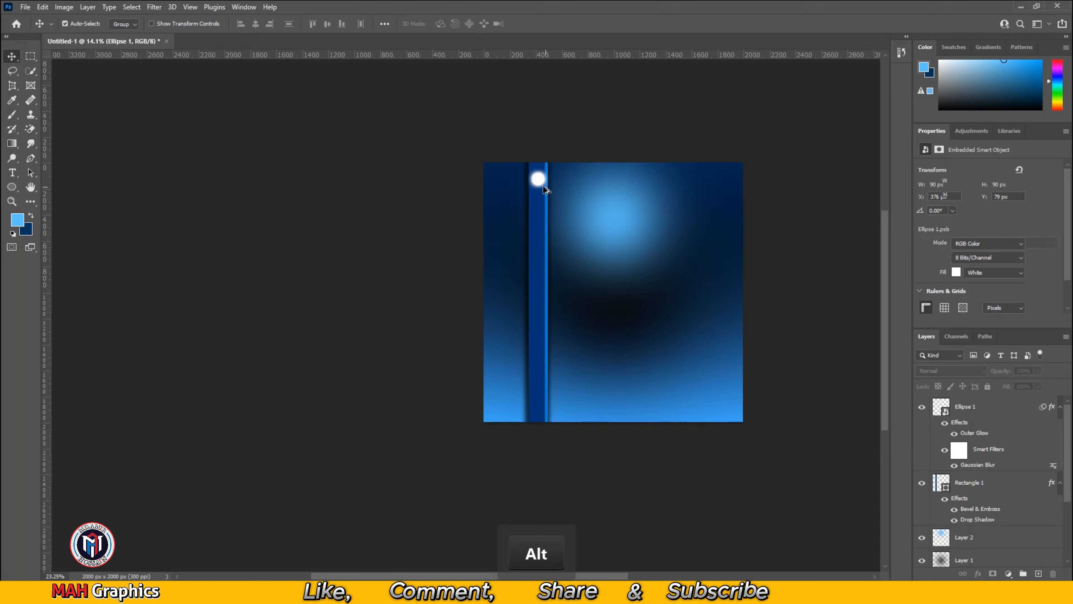
scroll(545, 190, "up", 3)
left_click_drag(535, 174, 537, 235)
scroll(536, 229, "down", 4)
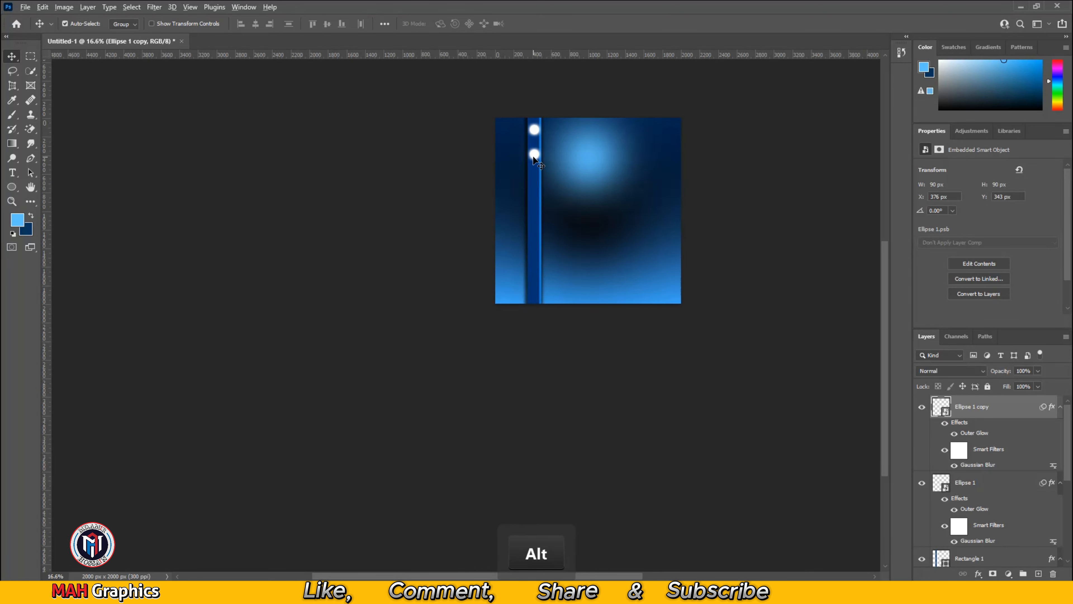
left_click_drag(533, 159, 531, 278)
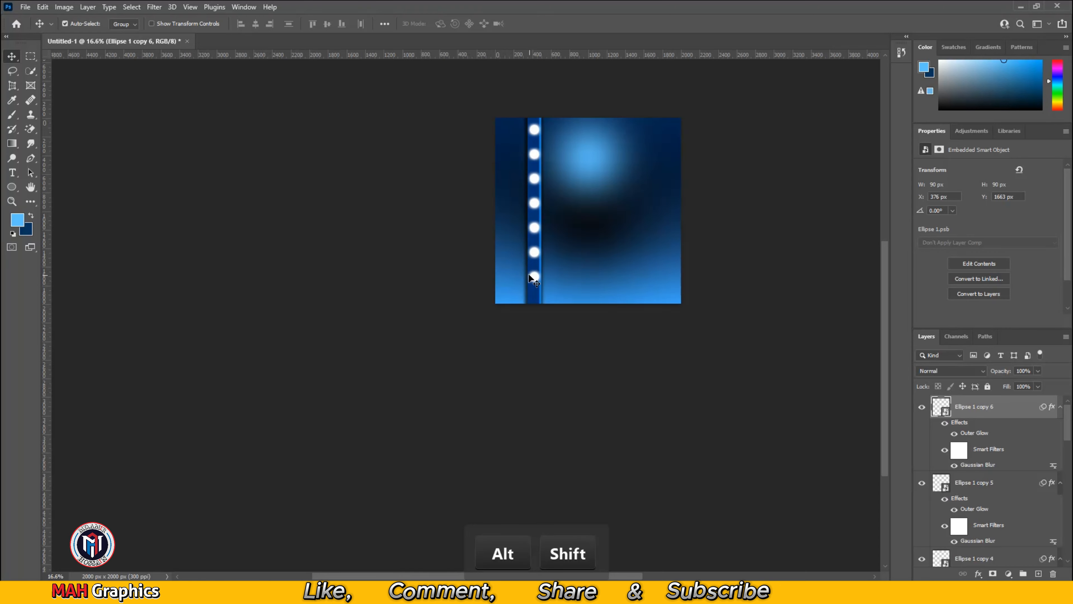
left_click(563, 100)
Select the painted pixel layers Layer 1 and Layer 2 together and lock them completely.
scroll(616, 202, "up", 1)
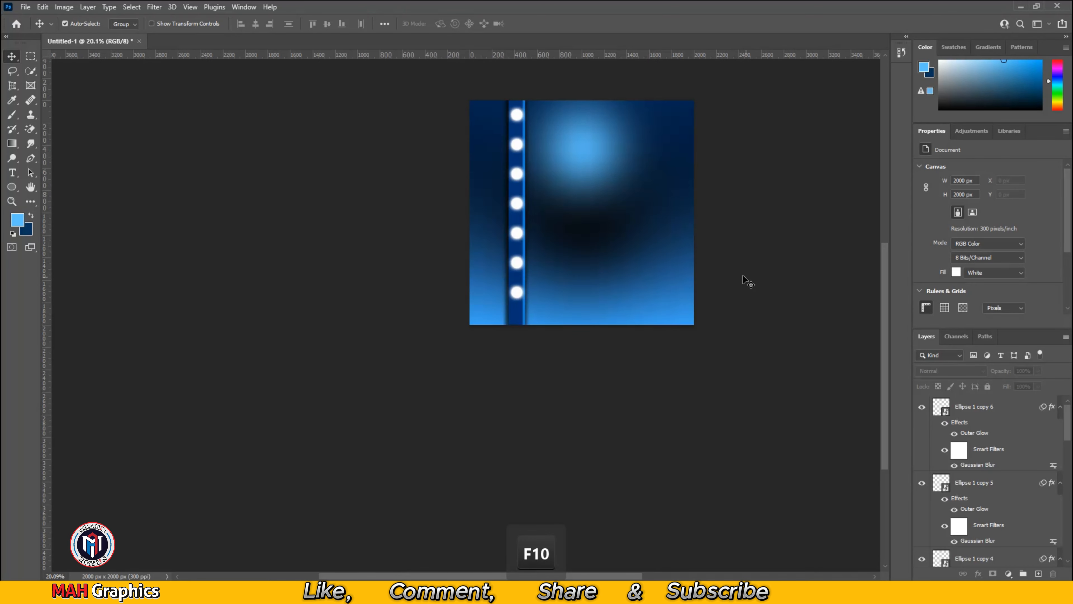
scroll(572, 153, "up", 3)
scroll(587, 181, "up", 2)
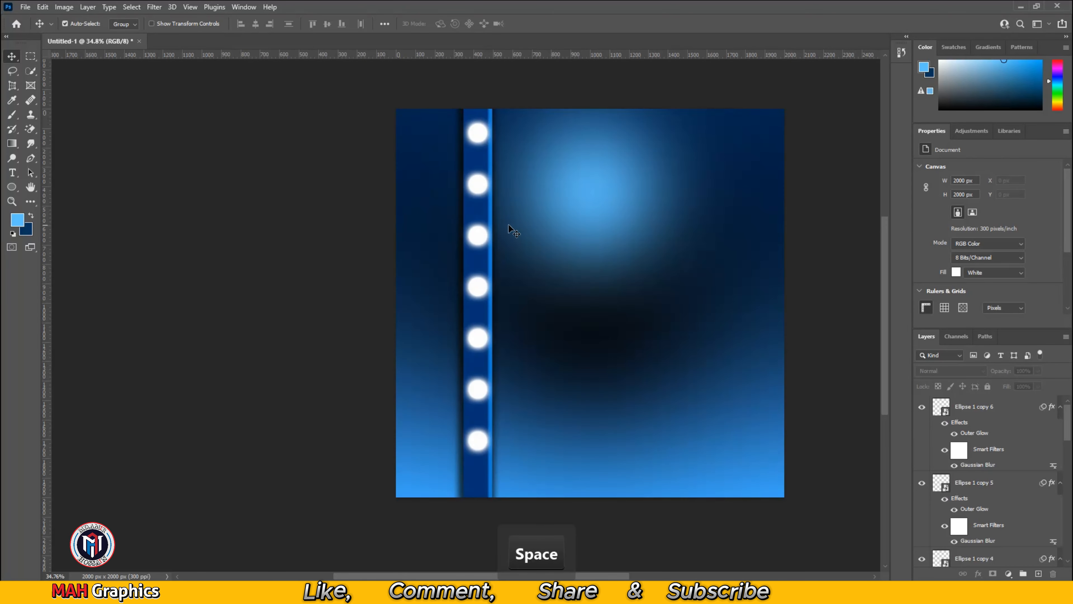
left_click_drag(830, 94, 558, 521)
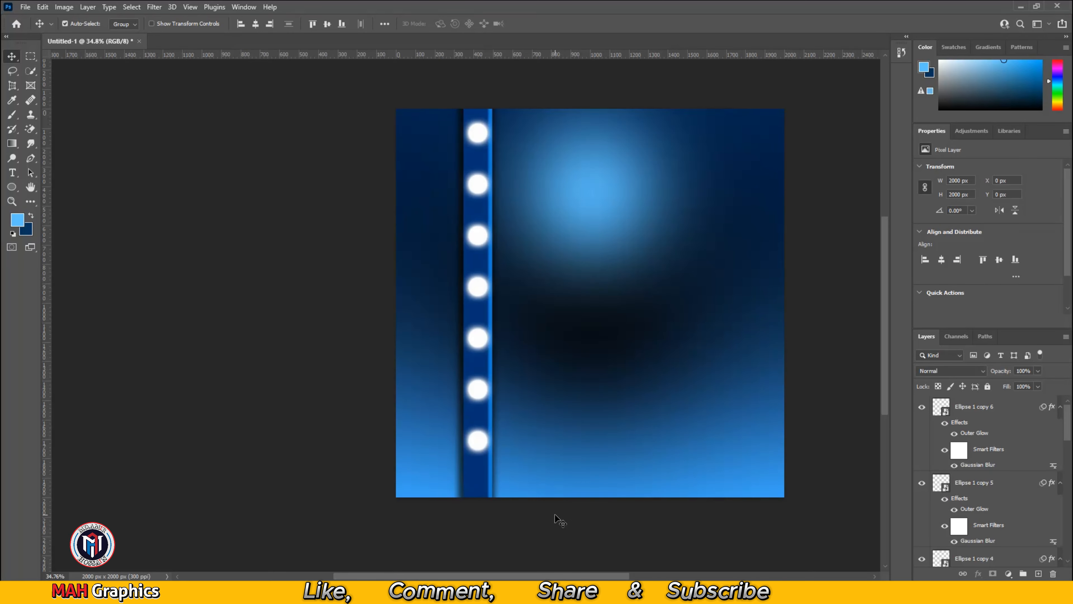
left_click(989, 387)
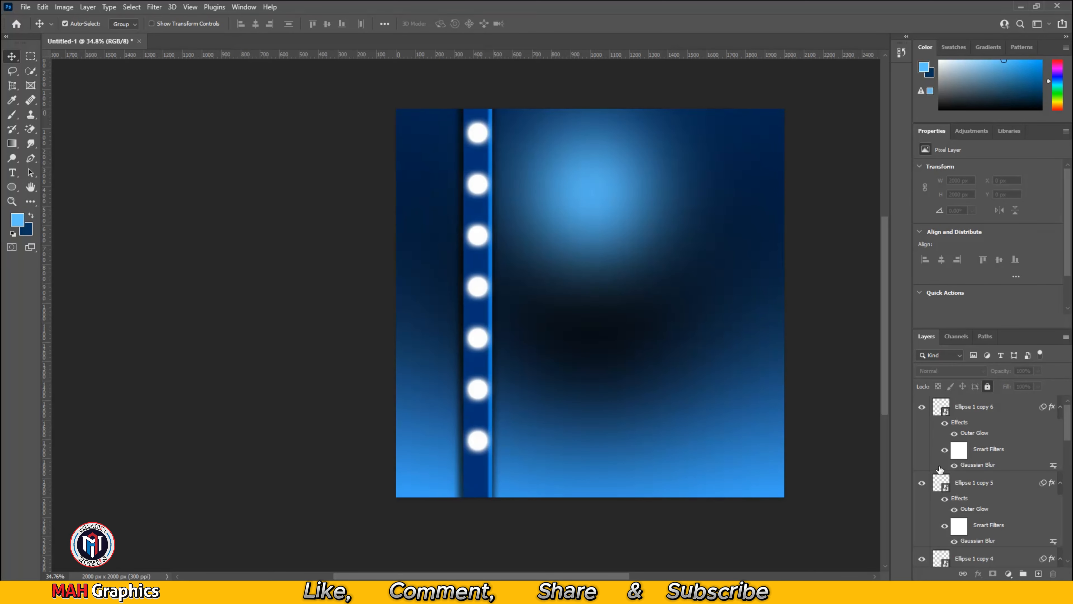
Lock the Gradient Fill 1, Brightness/Contrast 1 and Color Fill 1 layers completely.
scroll(1015, 527, "down", 10)
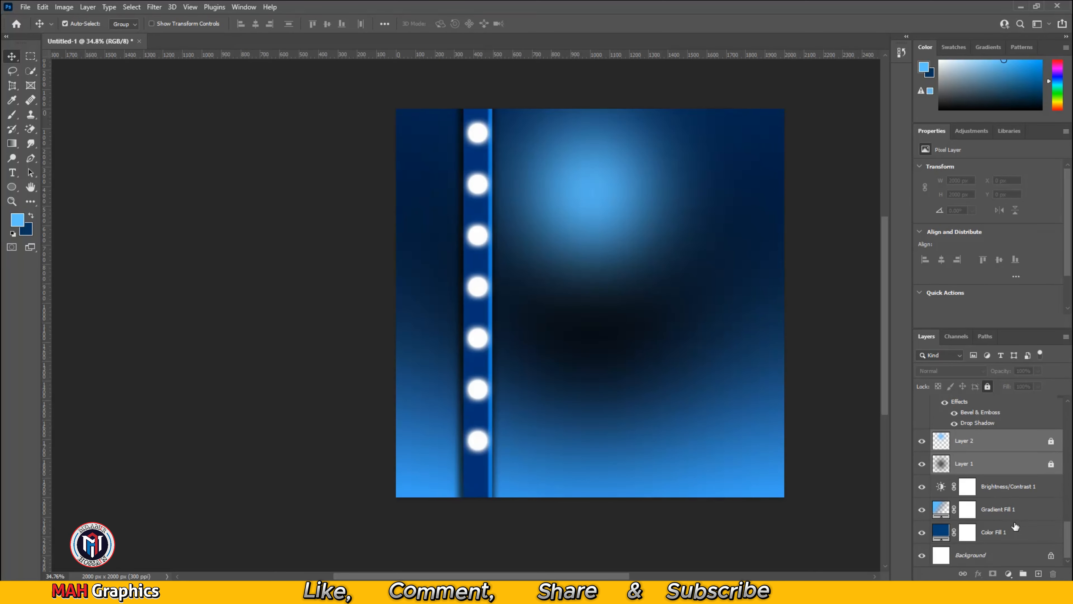
left_click(1037, 512)
left_click(987, 386)
left_click(967, 486)
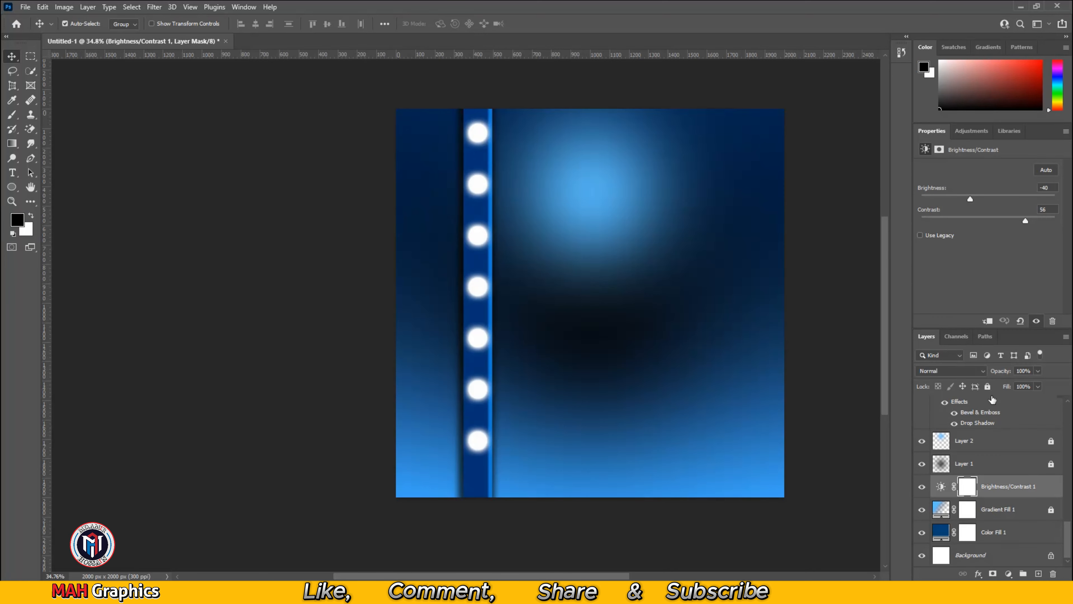
left_click(989, 386)
left_click(1036, 534)
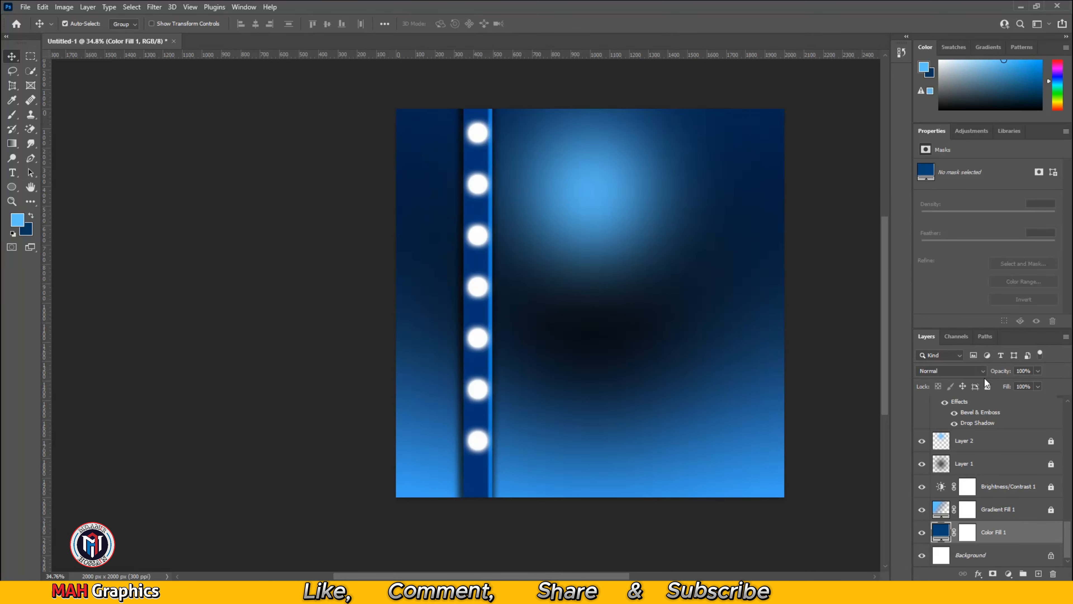
left_click(988, 386)
Group the vertical bar together with all seven of its glowing dots.
left_click(484, 88)
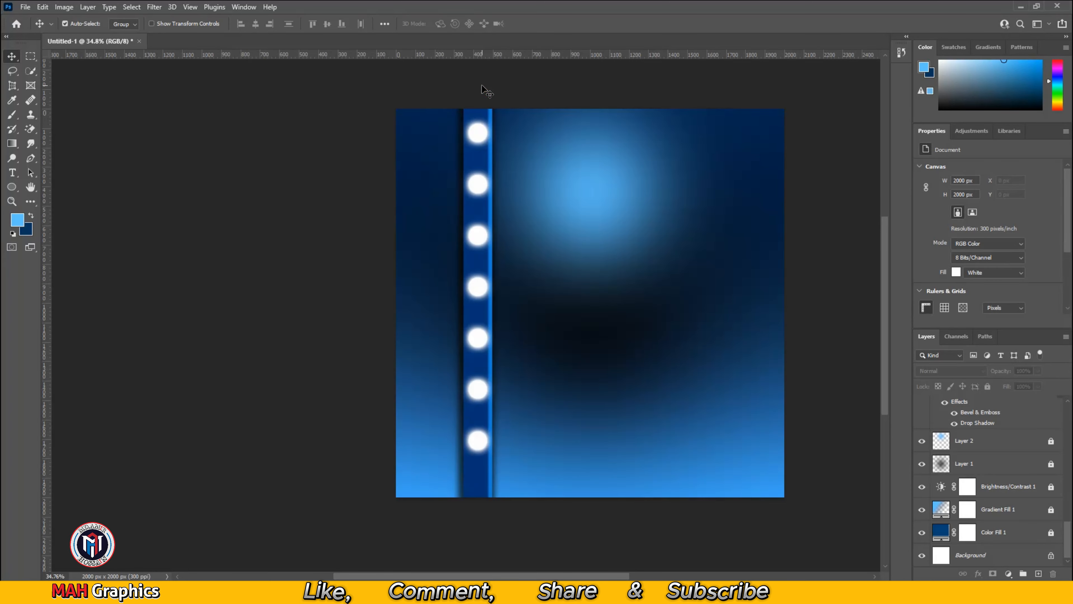
left_click(488, 513, "ctrl")
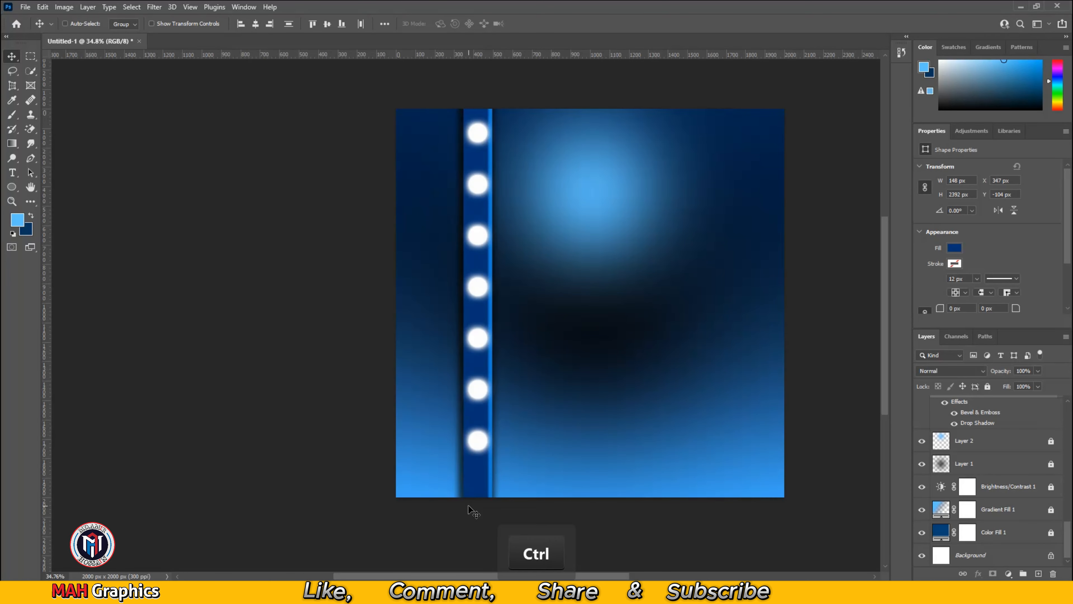
key("ctrl+g")
Duplicate the dotted bar group to the right side of the canvas and shift the original group slightly right to balance both.
scroll(492, 304, "down", 2)
left_click_drag(510, 302, 680, 399)
left_click_drag(492, 123, 526, 497)
left_click_drag(510, 397, 509, 398)
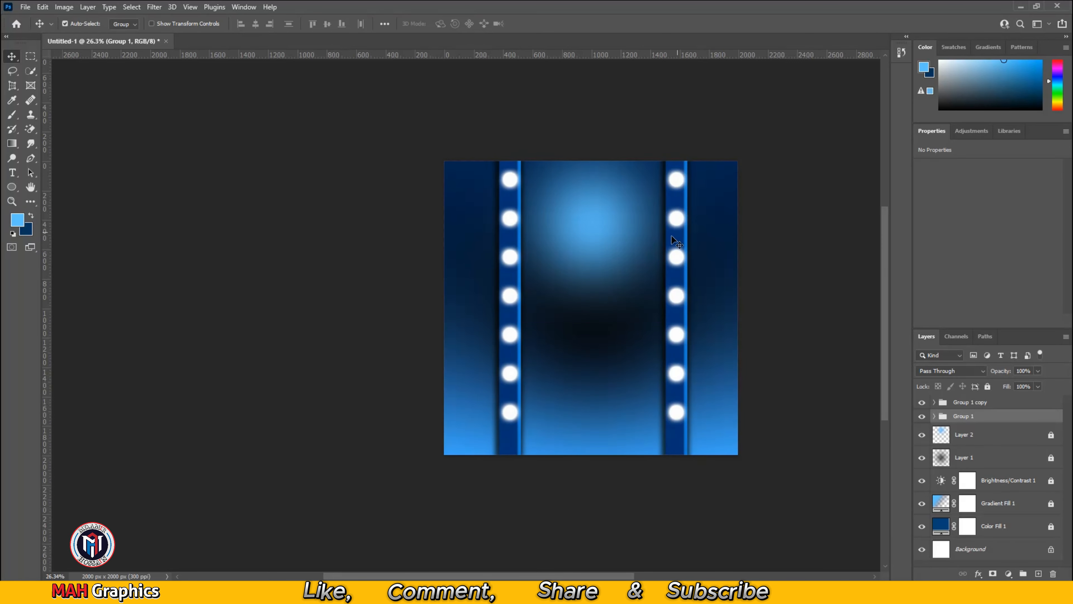
Draw a light-blue rectangle about 2638 by 688 px across the lower part of the canvas and bring it in front of both bar groups.
scroll(640, 307, "up", 2)
key("space")
left_click_drag(618, 288, 558, 244)
scroll(545, 259, "up", 1)
key("space")
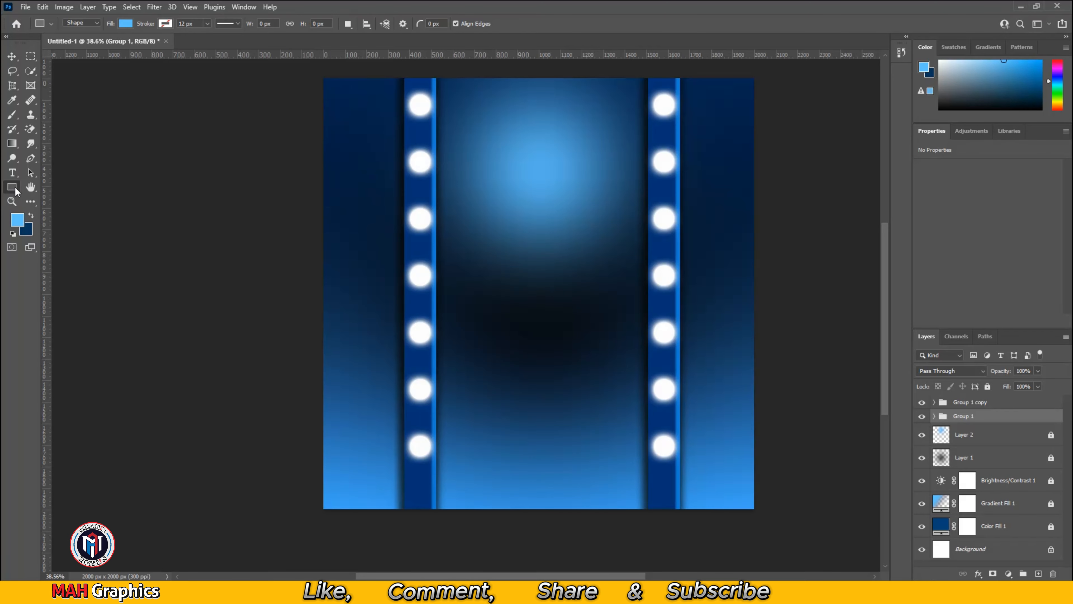
right_click(12, 186)
left_click(59, 186)
scroll(408, 368, "down", 2)
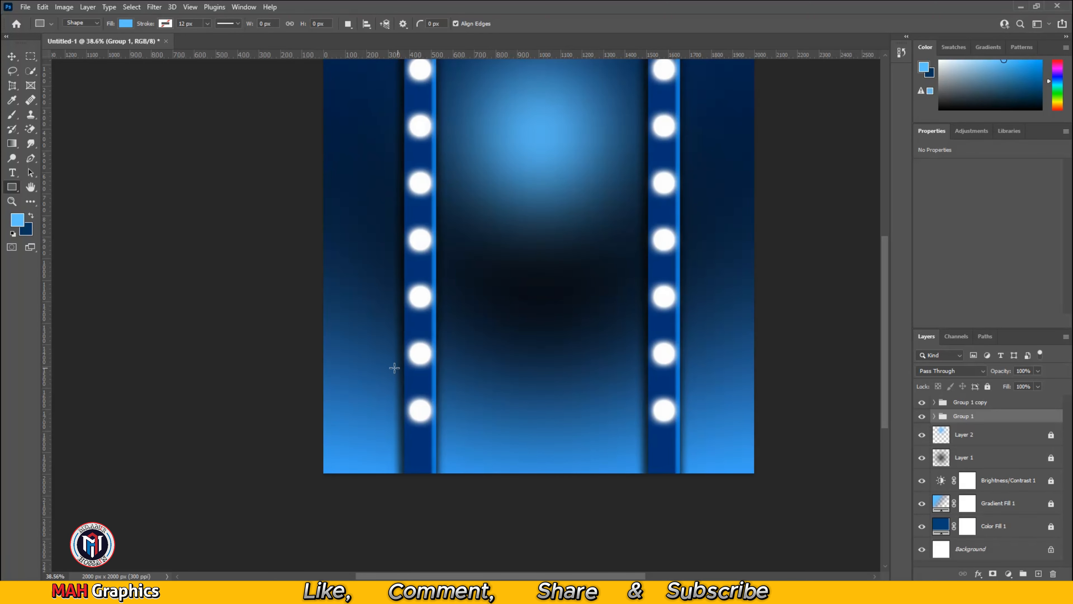
left_click_drag(248, 348, 816, 495)
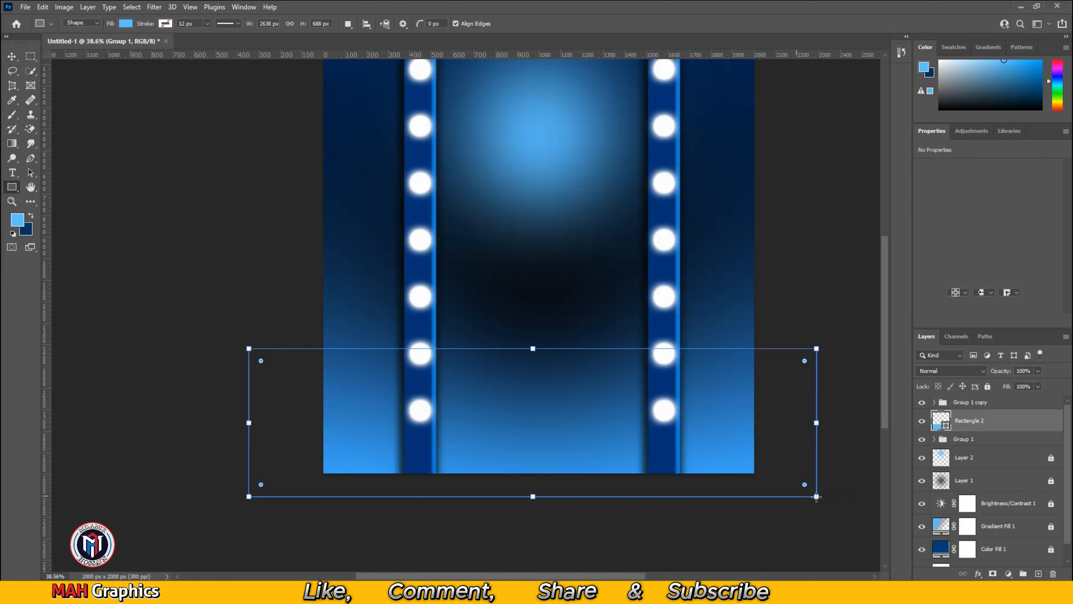
key("v")
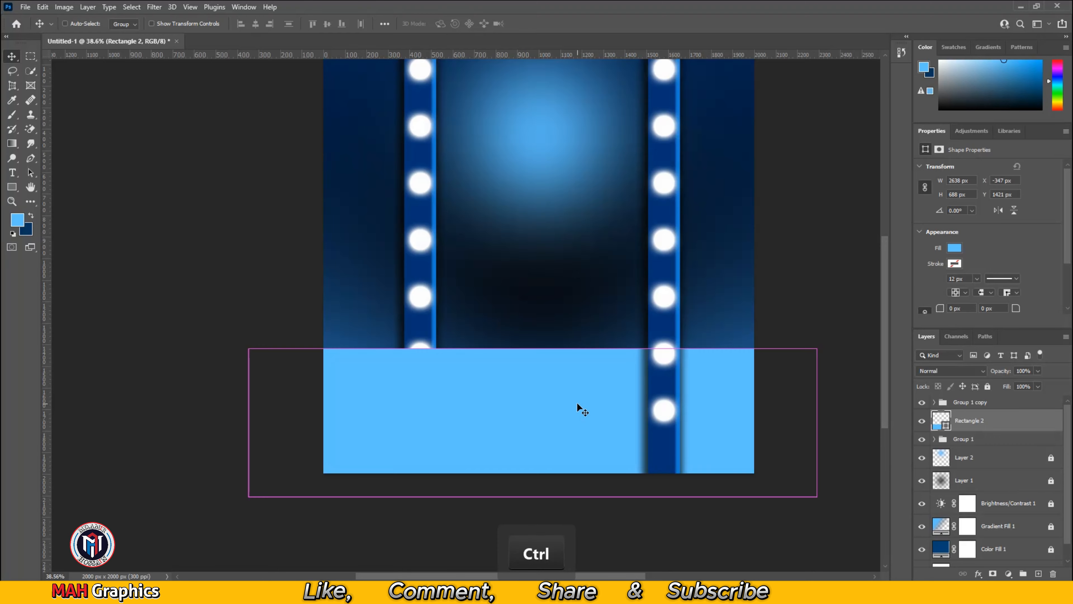
key("ctrl+shift+bracketright")
left_click(822, 322)
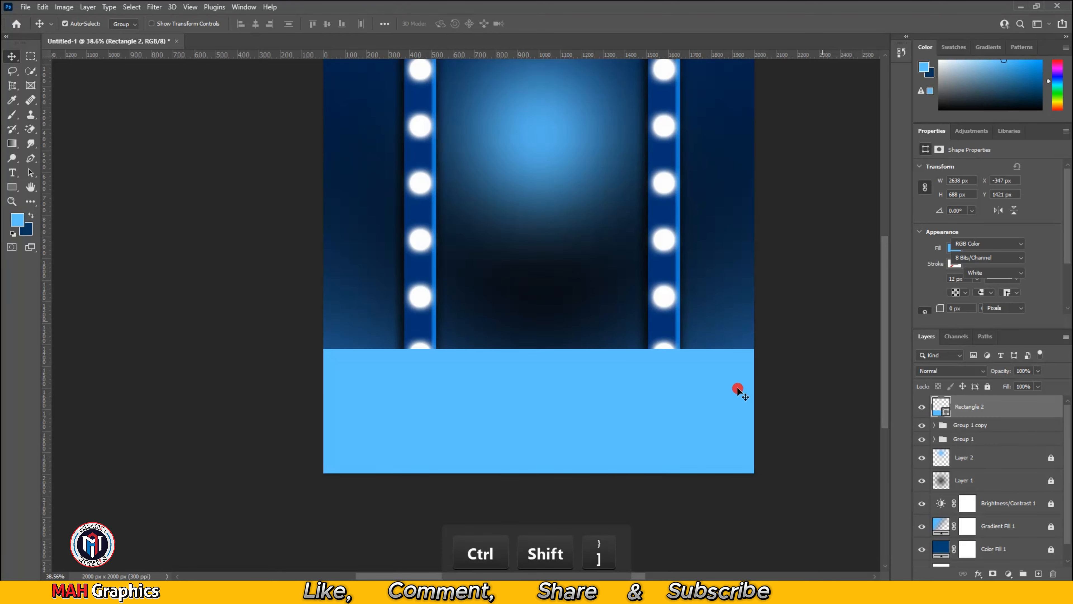
Add a Gradient Overlay to the wide lower rectangle and set the gradient's first colour stop to 033275.
double_click(998, 411)
scroll(548, 363, "down", 3)
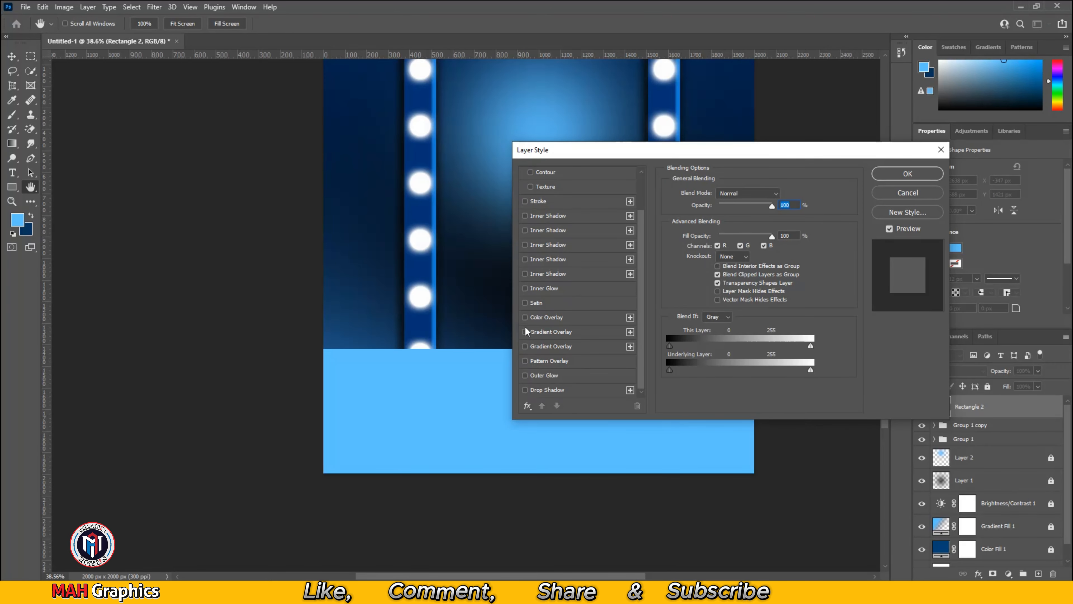
left_click(527, 347)
left_click(750, 217)
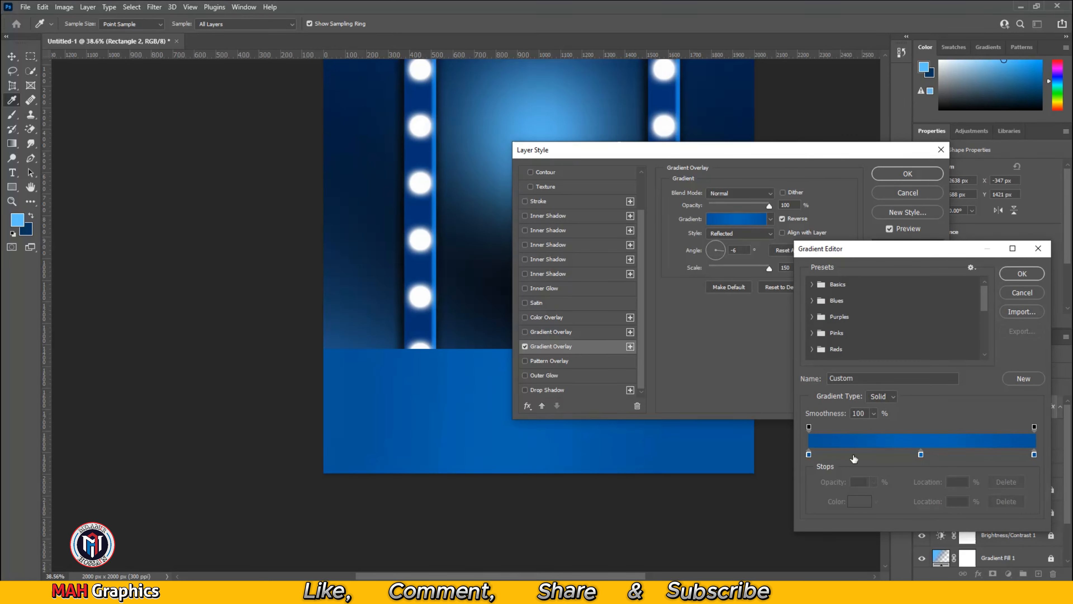
left_click(809, 453)
double_click(809, 454)
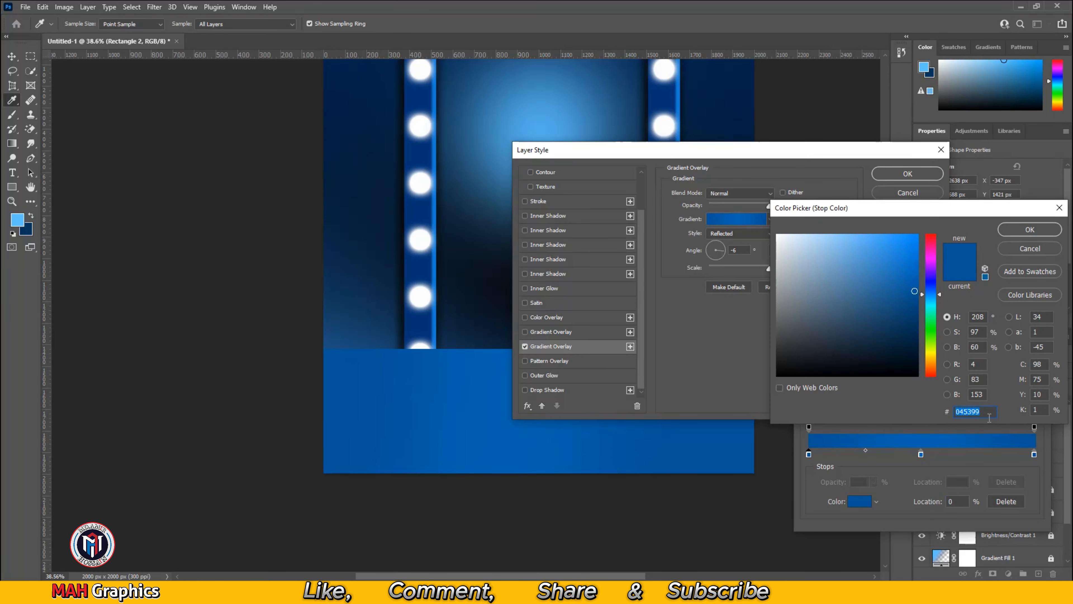
type("033275")
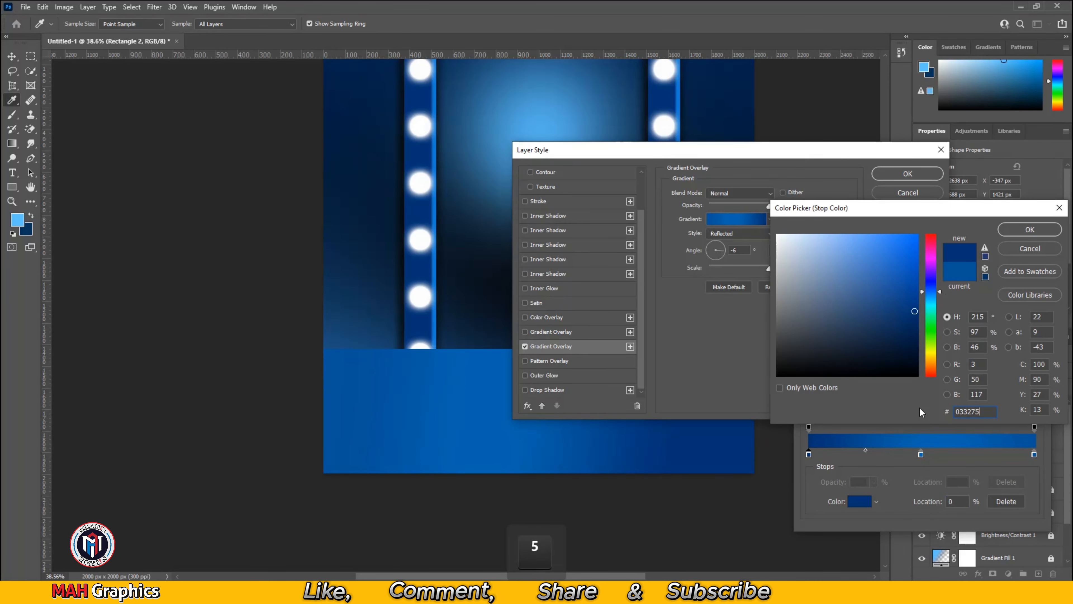
left_click(1023, 237)
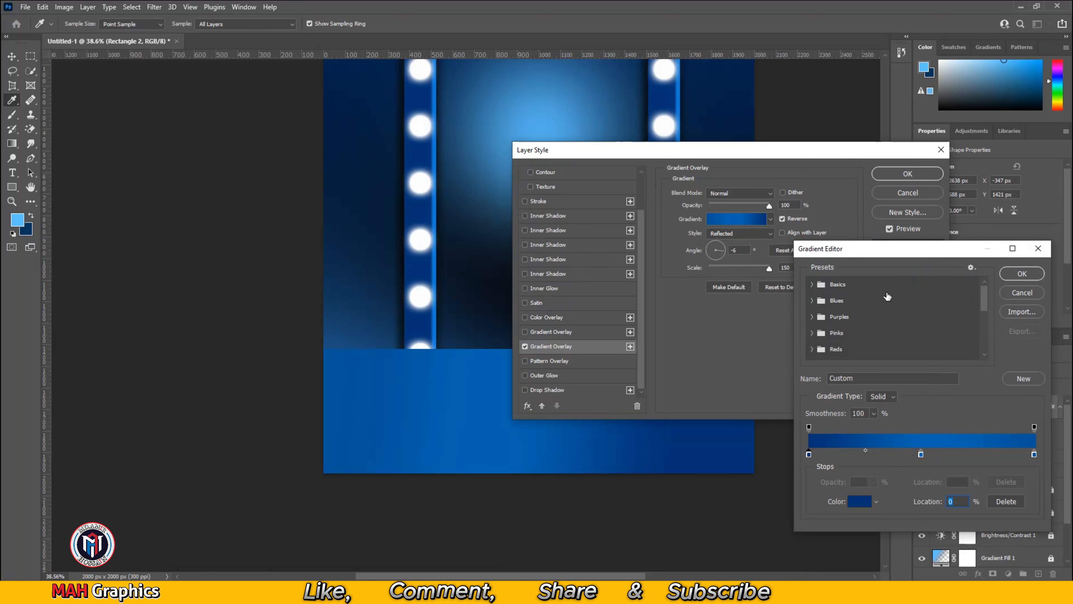
Set the gradient's middle colour stop at 50% to 087bc5.
left_click(921, 455)
double_click(921, 455)
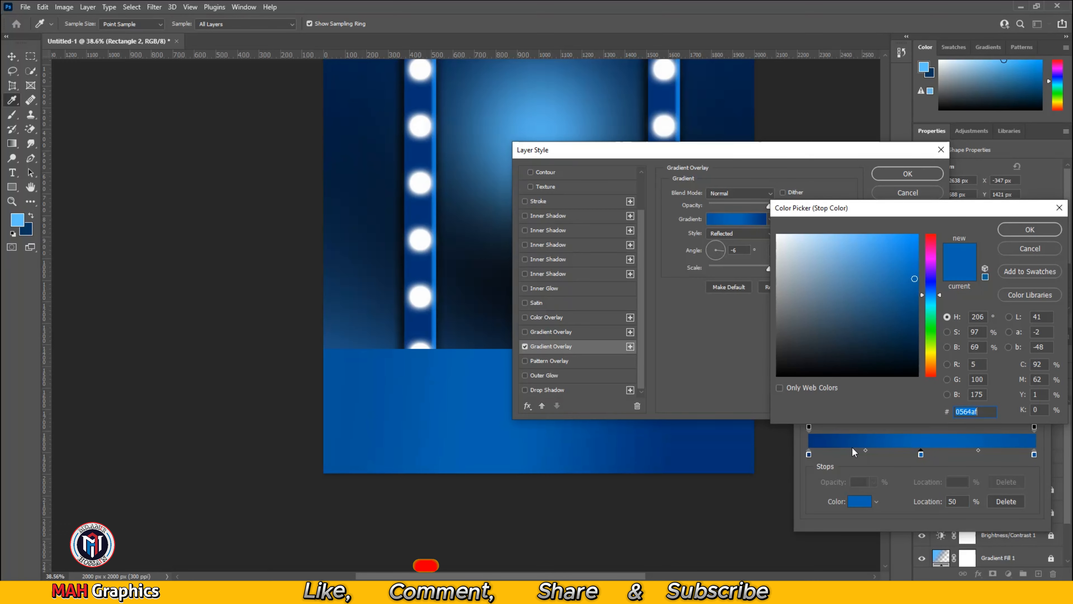
type("087b")
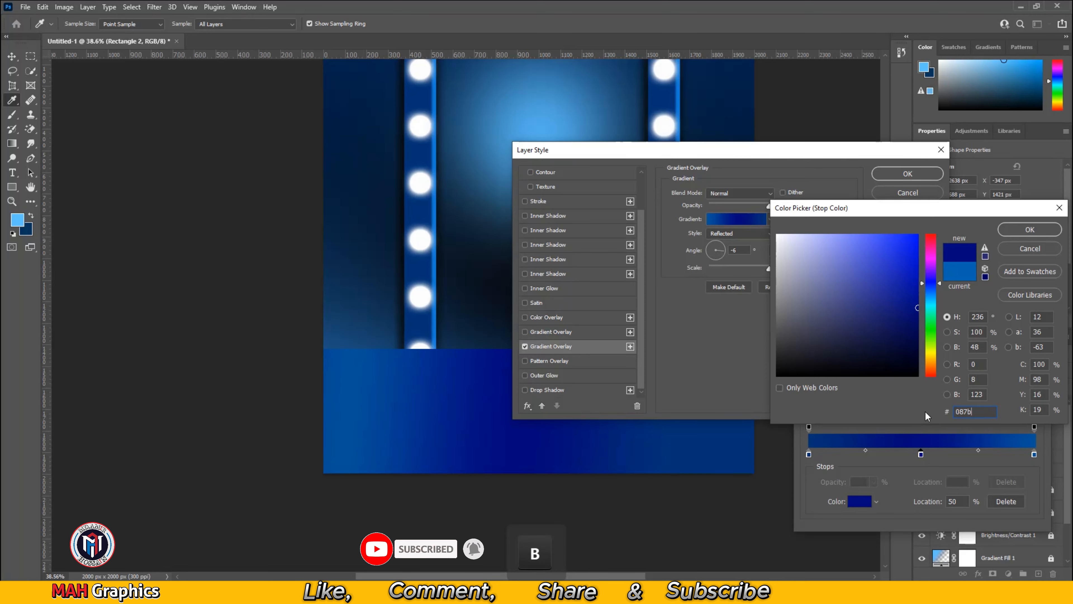
type("c5")
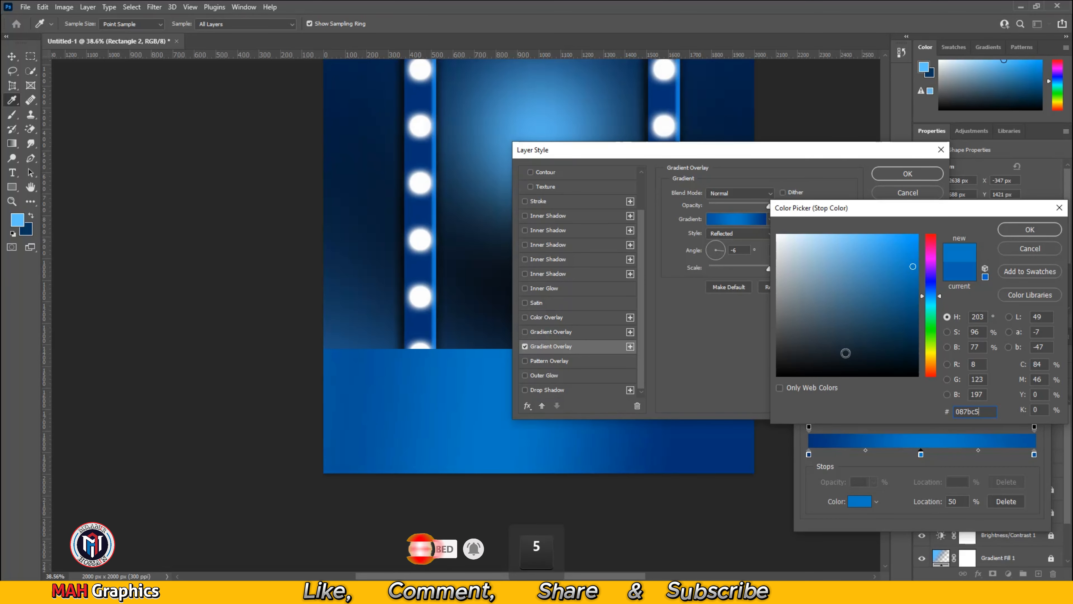
left_click(1028, 229)
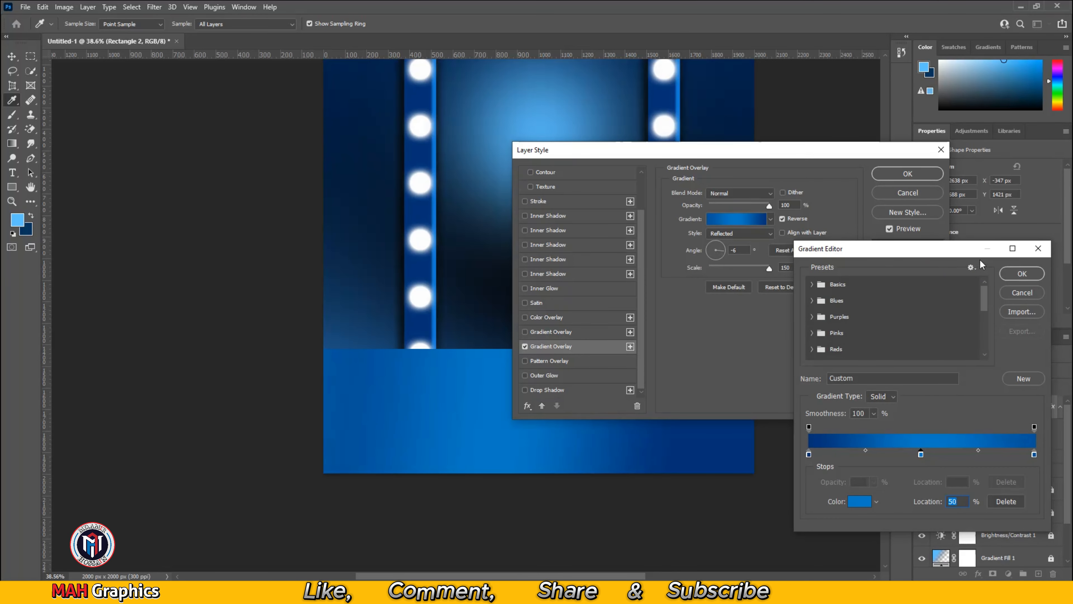
Set the gradient's last colour stop at 100% to 033275 and accept the edited gradient.
double_click(1034, 455)
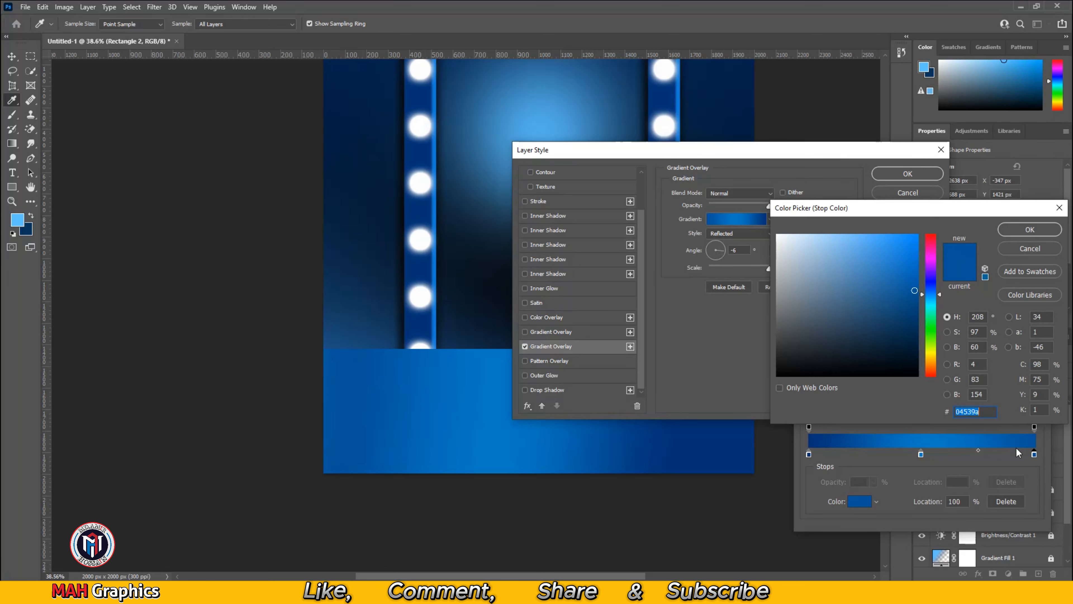
type("033275")
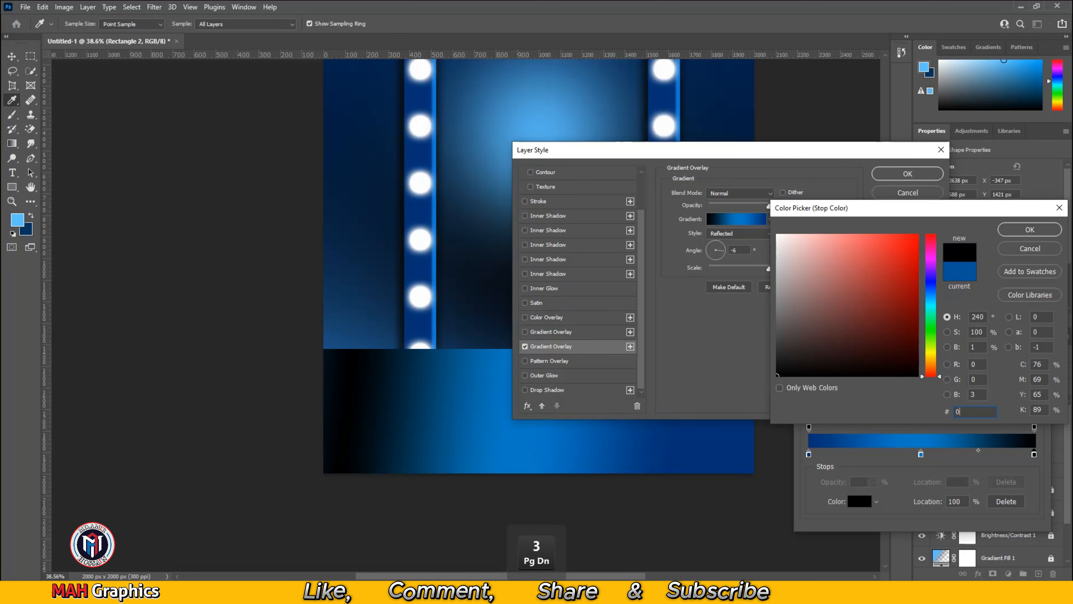
left_click(1051, 227)
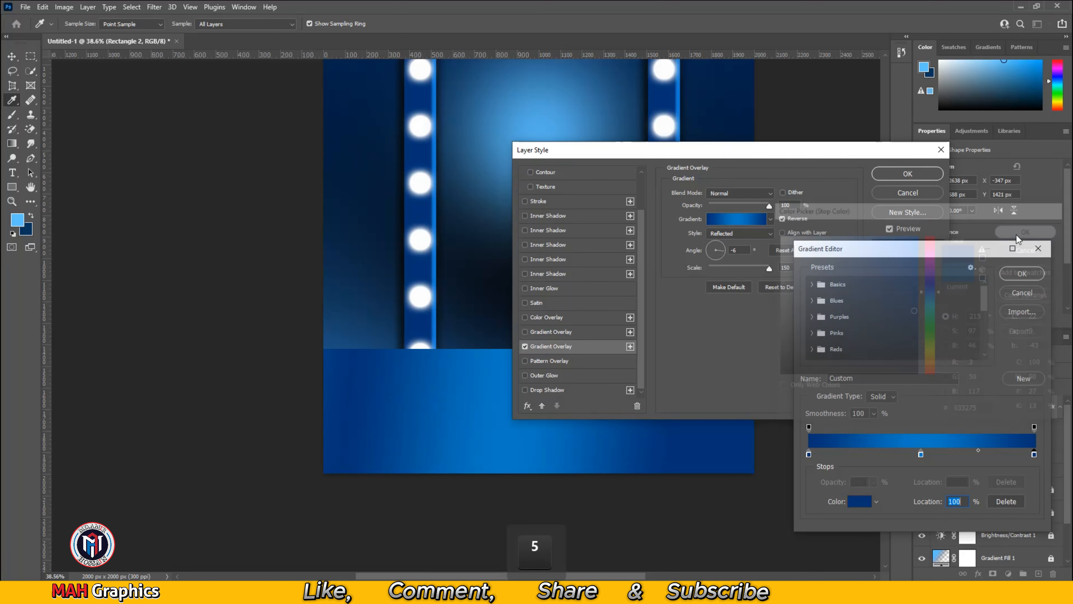
left_click(1023, 274)
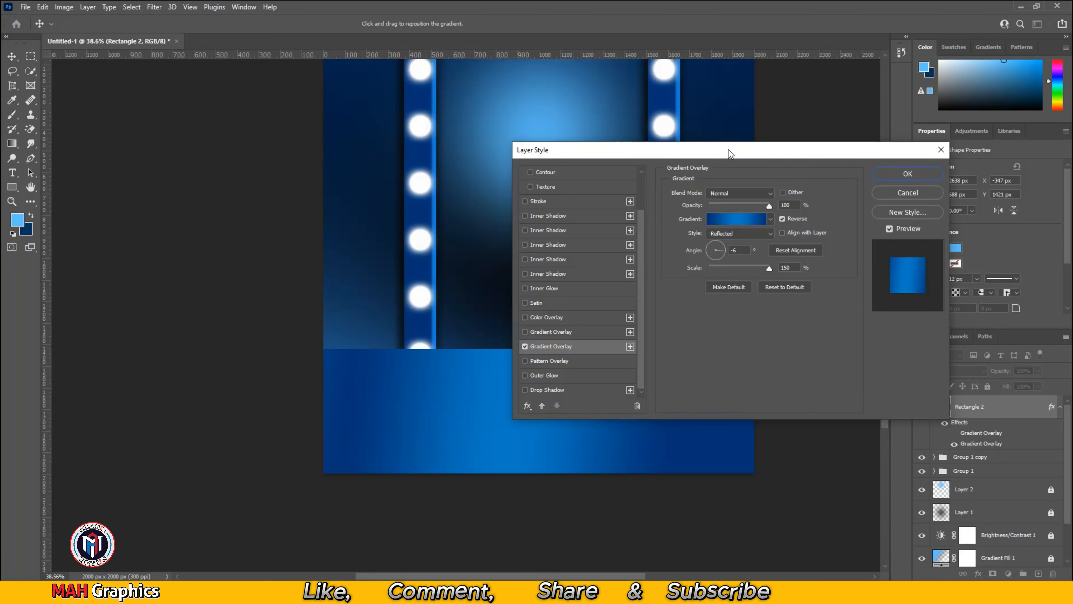
Shift the gradient overlay so its bright band sits at the centre of the base, apply the layer style and deselect.
left_click_drag(729, 153, 890, 88)
left_click_drag(558, 412, 633, 420)
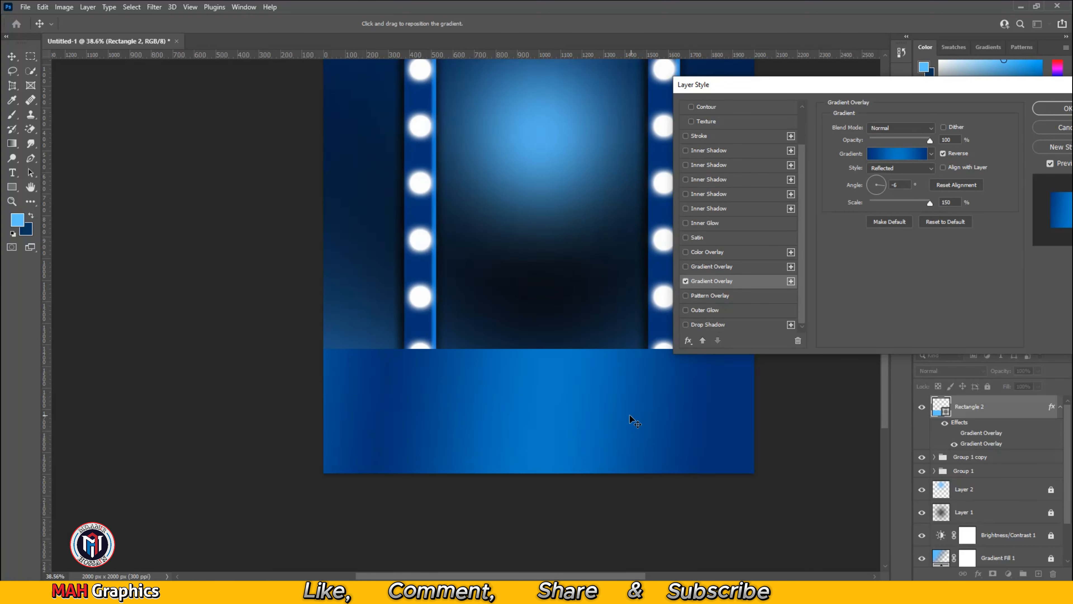
left_click(1058, 103)
scroll(549, 237, "down", 3)
scroll(597, 301, "up", 2)
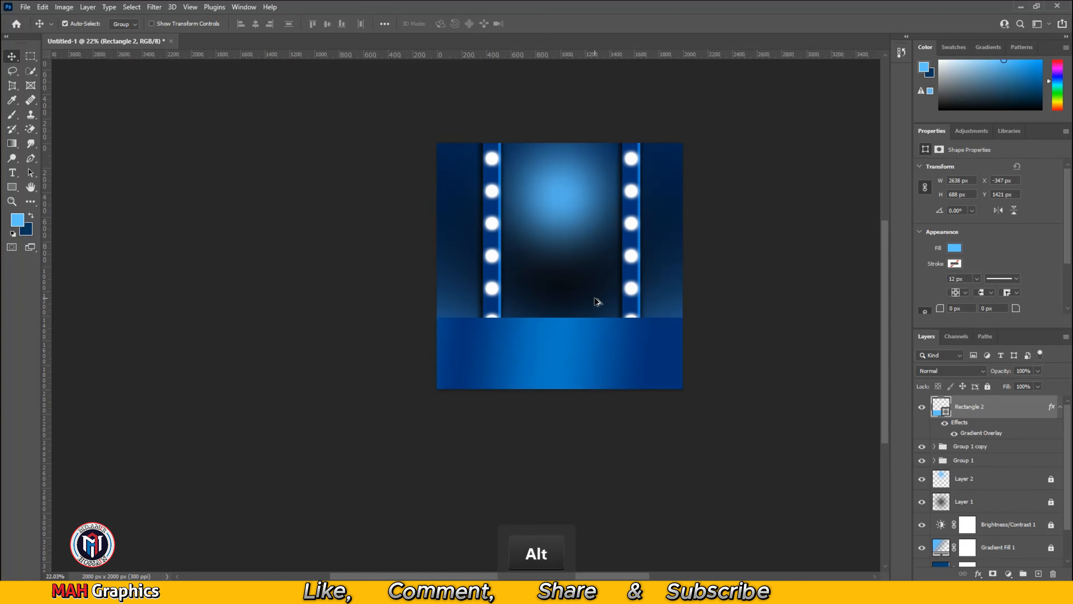
scroll(597, 301, "up", 1)
scroll(576, 259, "up", 2)
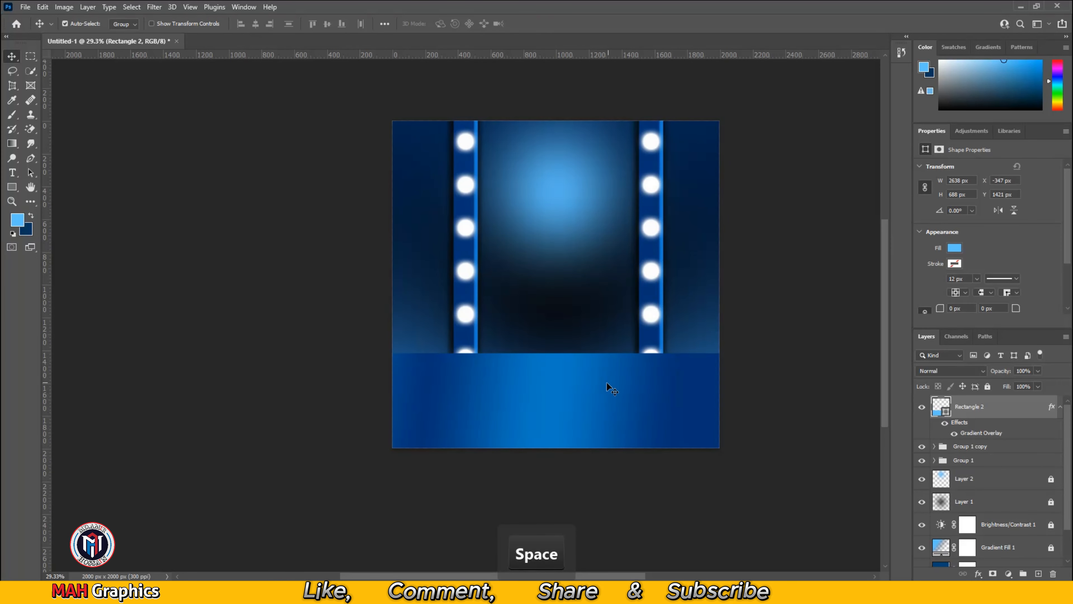
left_click_drag(606, 383, 560, 365)
left_click(778, 298)
key("space")
Draw an unfilled rectangle about 2482 by 9 px with a light-blue 12 px stroke across the base and change its stroke alignment.
left_click(11, 187)
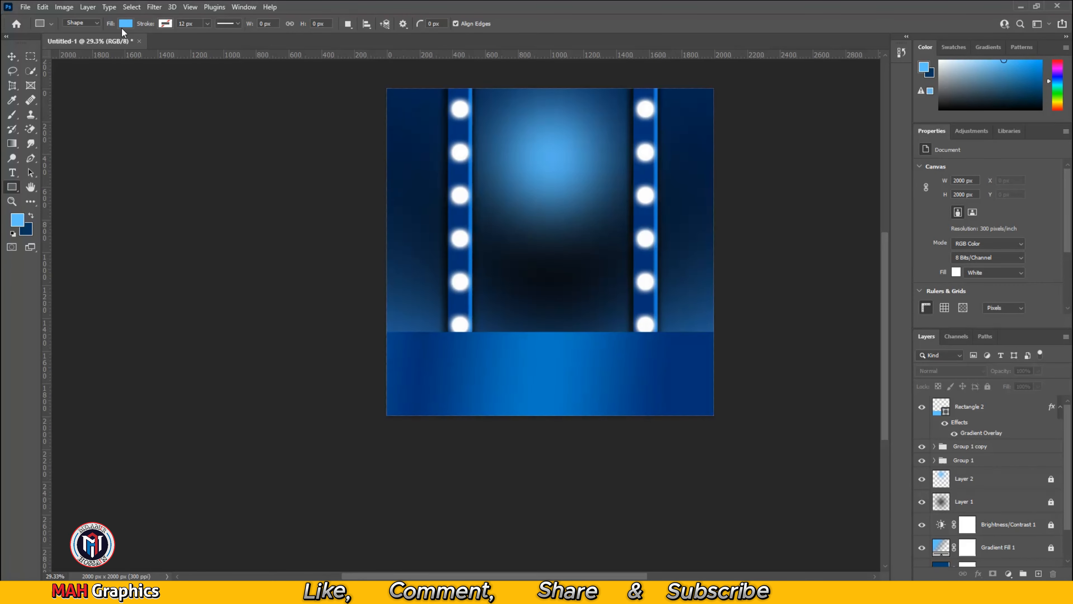
left_click(125, 23)
left_click(62, 45)
left_click(164, 24)
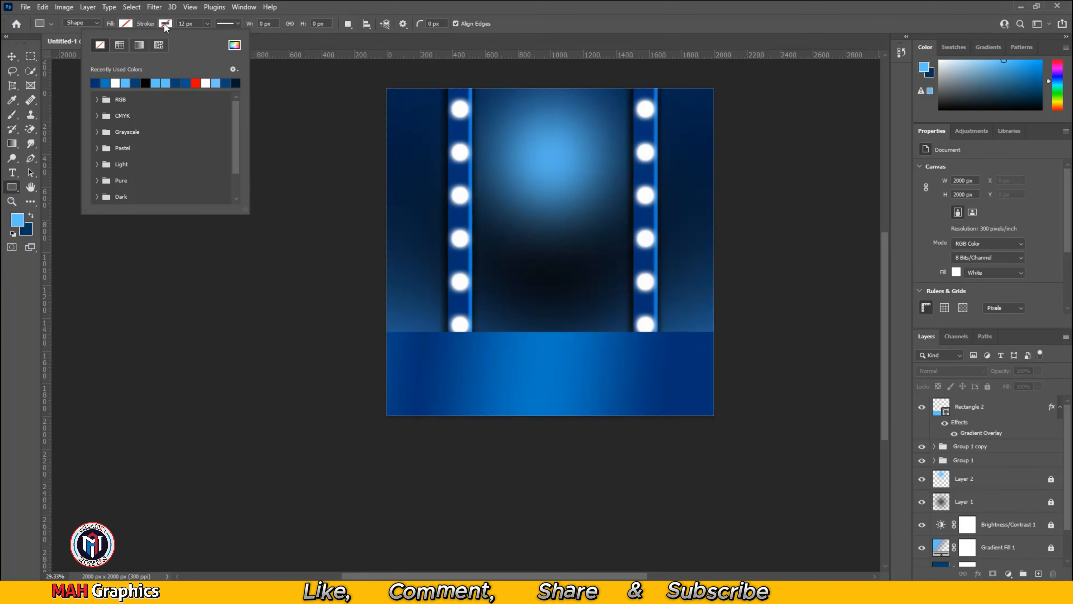
left_click(126, 82)
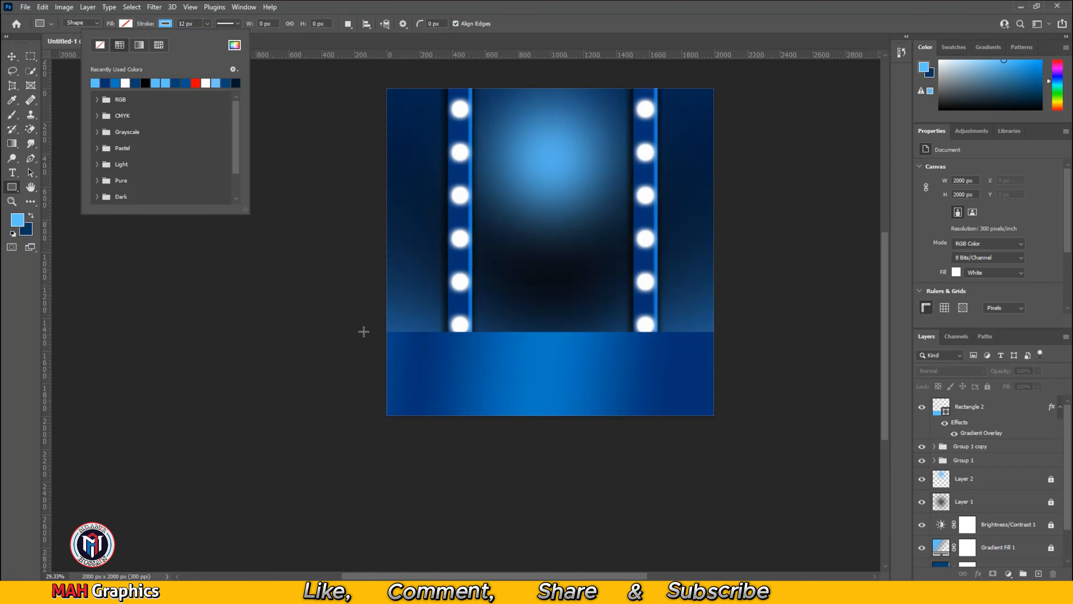
left_click_drag(368, 360, 776, 360)
scroll(969, 289, "down", 1)
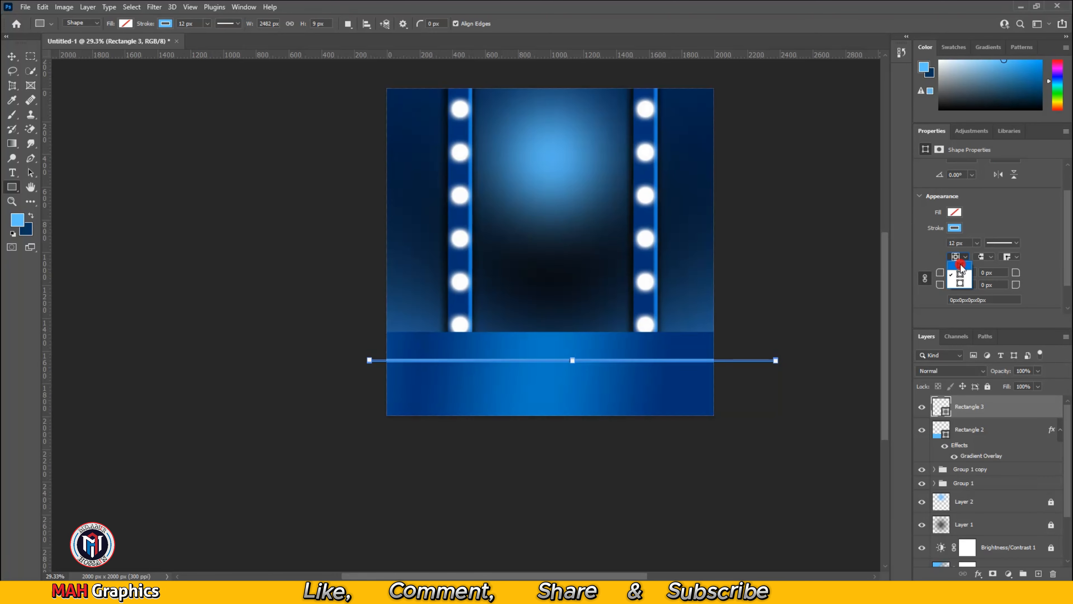
left_click(960, 263)
Duplicate the light-blue line three times on the base: just above it, just below it and near the canvas's lower edge.
left_click(13, 56)
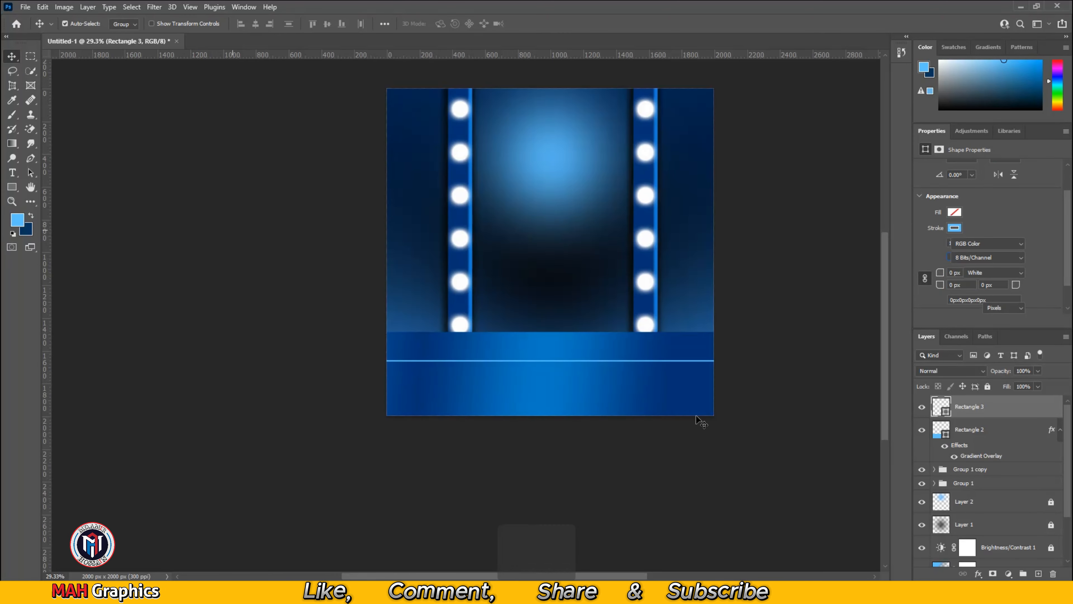
left_click(701, 424)
scroll(674, 386, "up", 8)
left_click_drag(472, 352, 531, 370)
scroll(528, 373, "down", 2)
left_click_drag(558, 308, 548, 385)
scroll(513, 403, "down", 3)
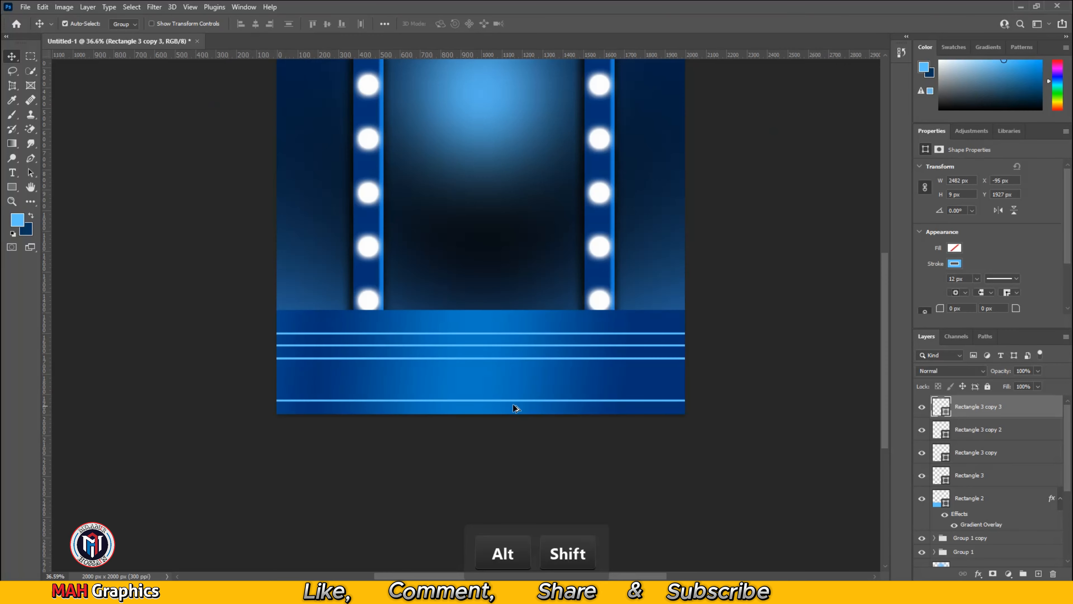
Change the stroke of the second line from the top of the base to black and deselect it.
scroll(503, 380, "up", 4)
left_click(501, 338)
left_click(957, 264)
left_click(973, 321)
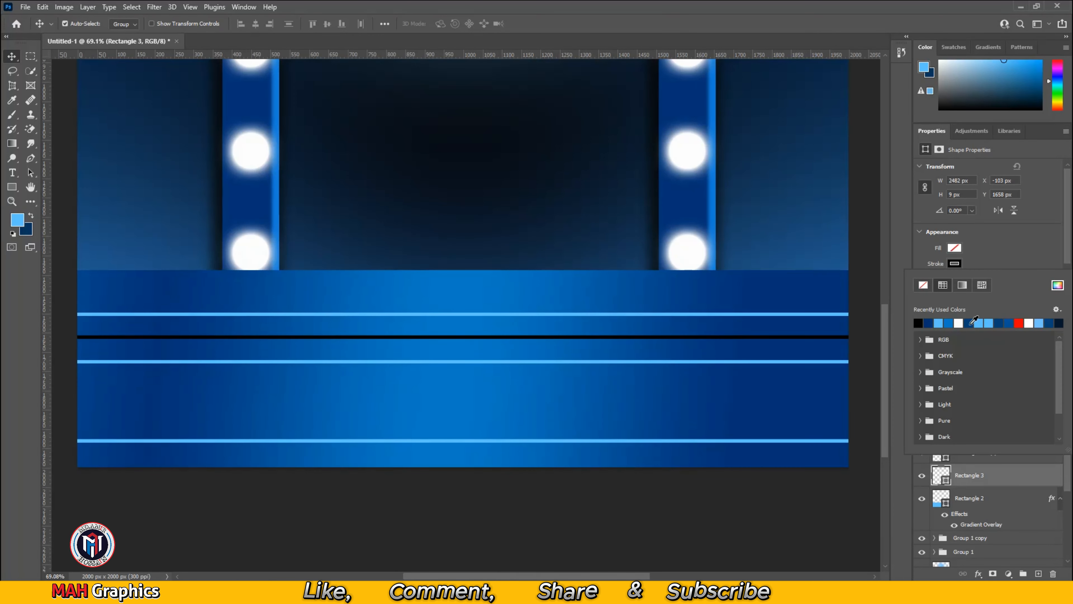
left_click(705, 490)
left_click(706, 490)
scroll(620, 452, "down", 4)
scroll(622, 455, "down", 4)
left_click_drag(793, 412, 786, 396)
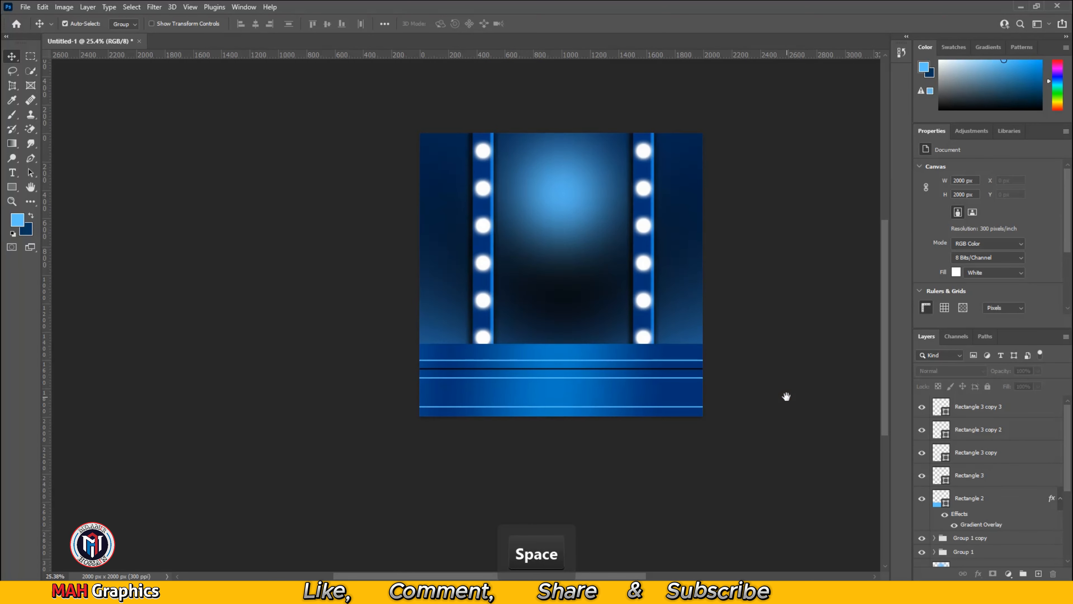
Draw a flat ellipse about 1173 by 152 px over the base's upper edge, spanning between the two dotted bars.
right_click(12, 184)
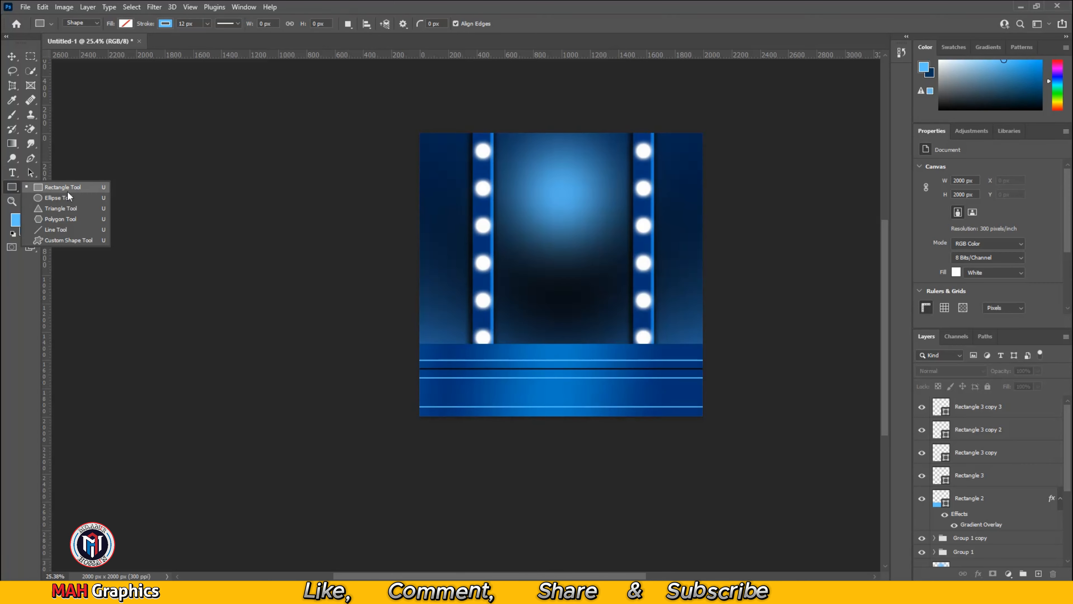
left_click(60, 198)
scroll(583, 351, "up", 3)
scroll(642, 324, "up", 2)
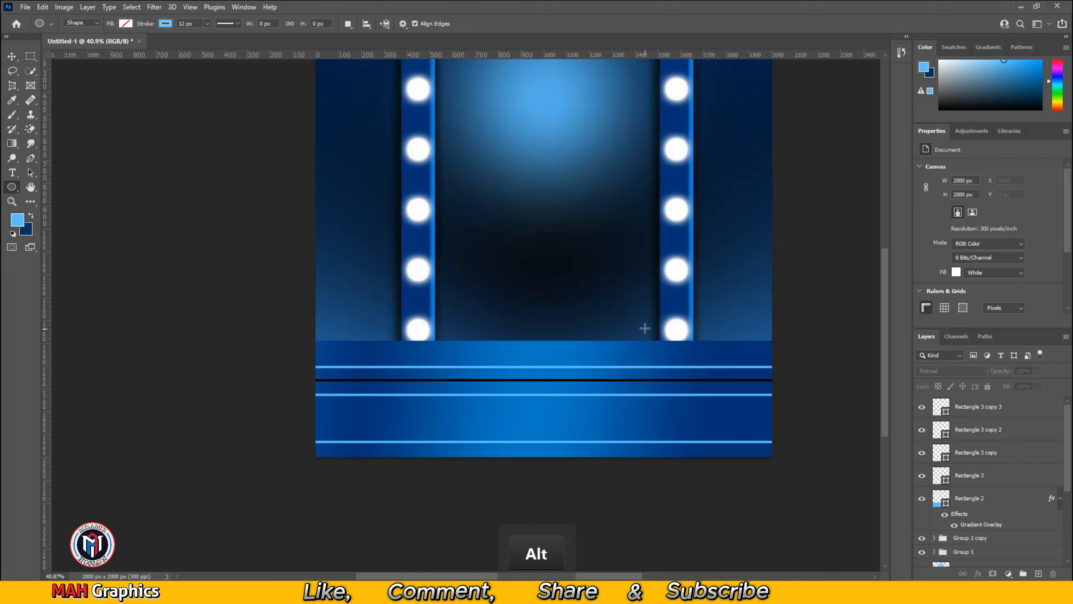
left_click_drag(412, 313, 676, 345)
left_click_drag(599, 343, 592, 312)
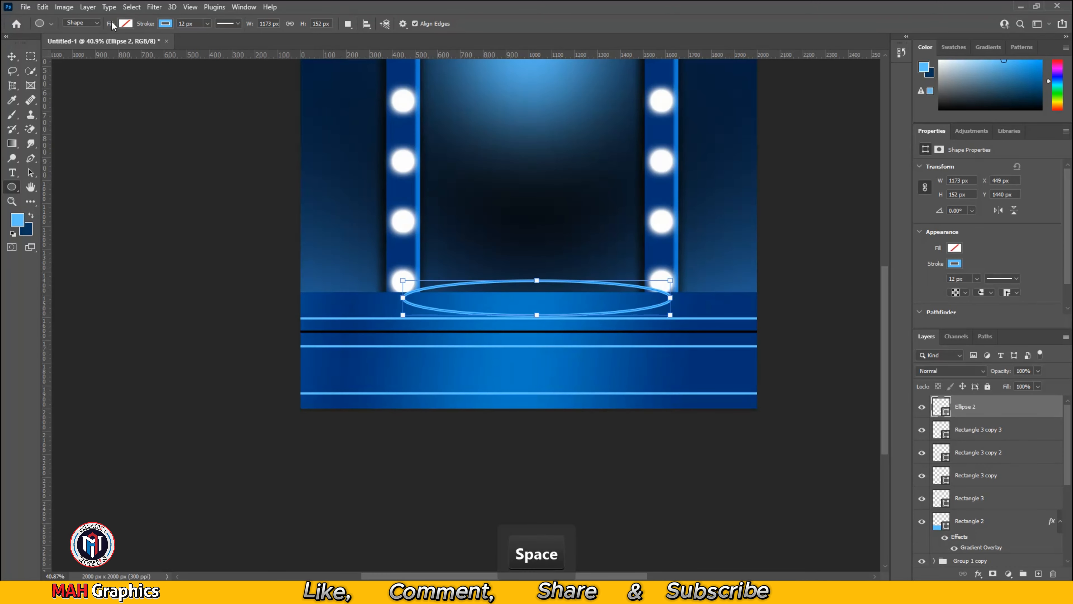
Give the flat ellipse a light-blue fill and remove its stroke.
left_click(125, 24)
left_click(76, 83)
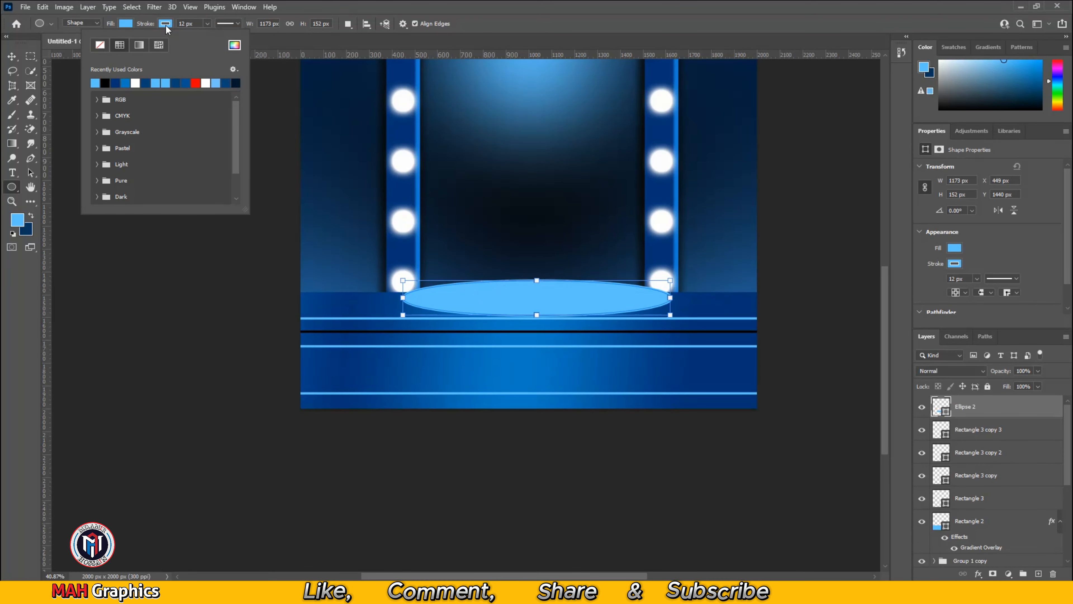
left_click(100, 45)
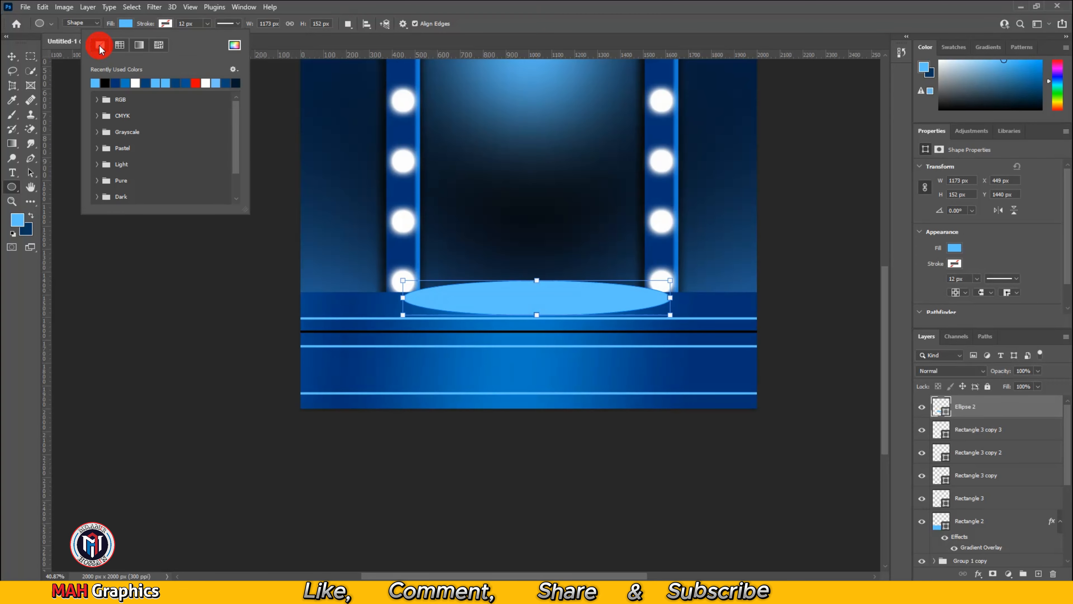
Duplicate the ellipse straight down to just above the lowest light-blue line of the base.
left_click(12, 56)
left_click_drag(600, 297, 549, 341)
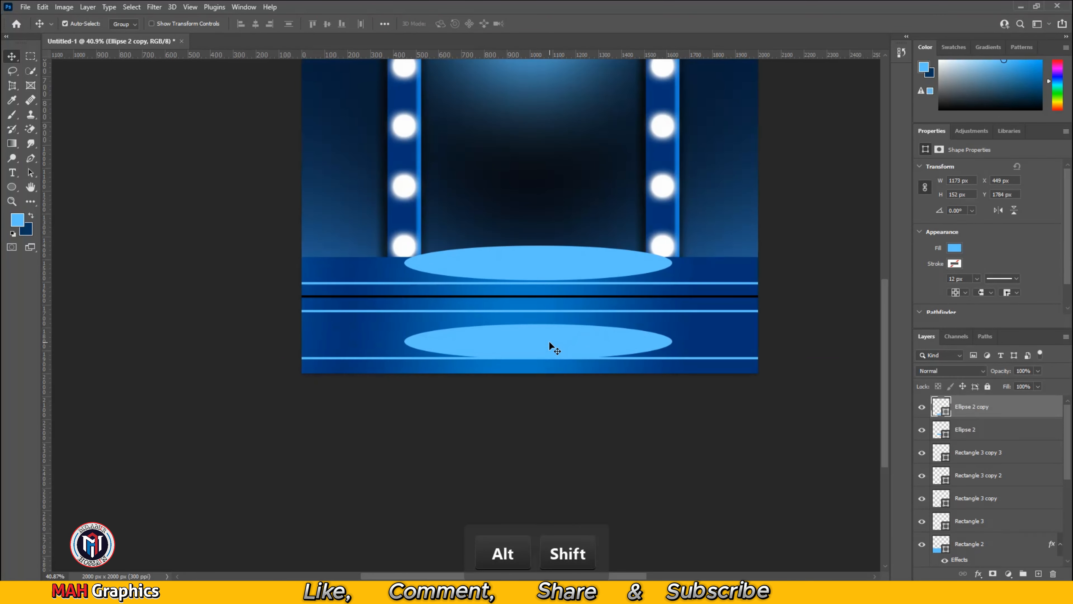
left_click_drag(686, 472, 673, 450)
Set the lower ellipse's fill colour to 004eaa.
left_click(954, 247)
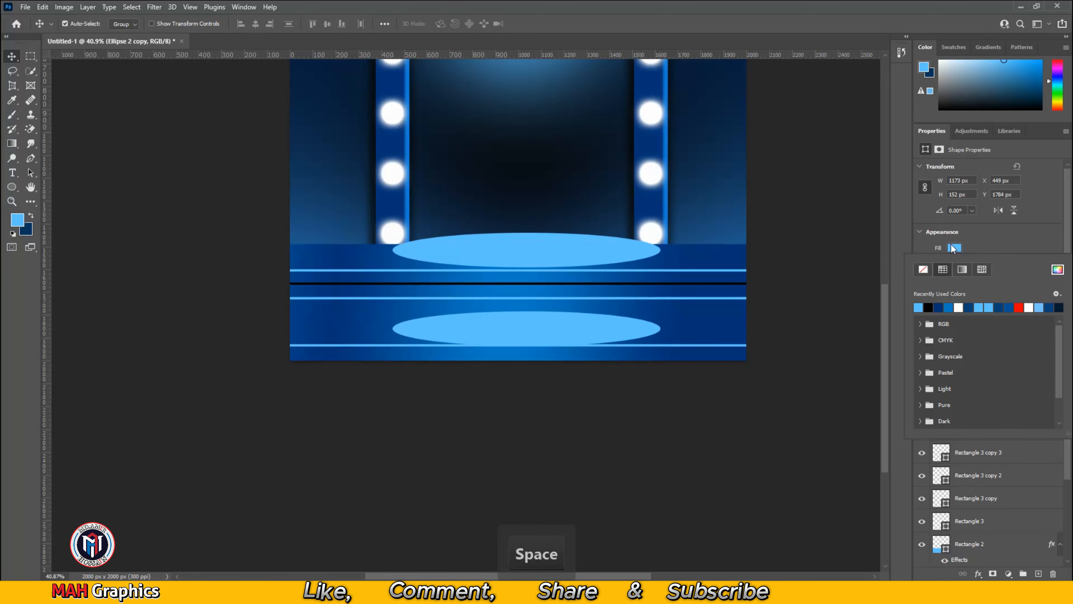
left_click(1058, 269)
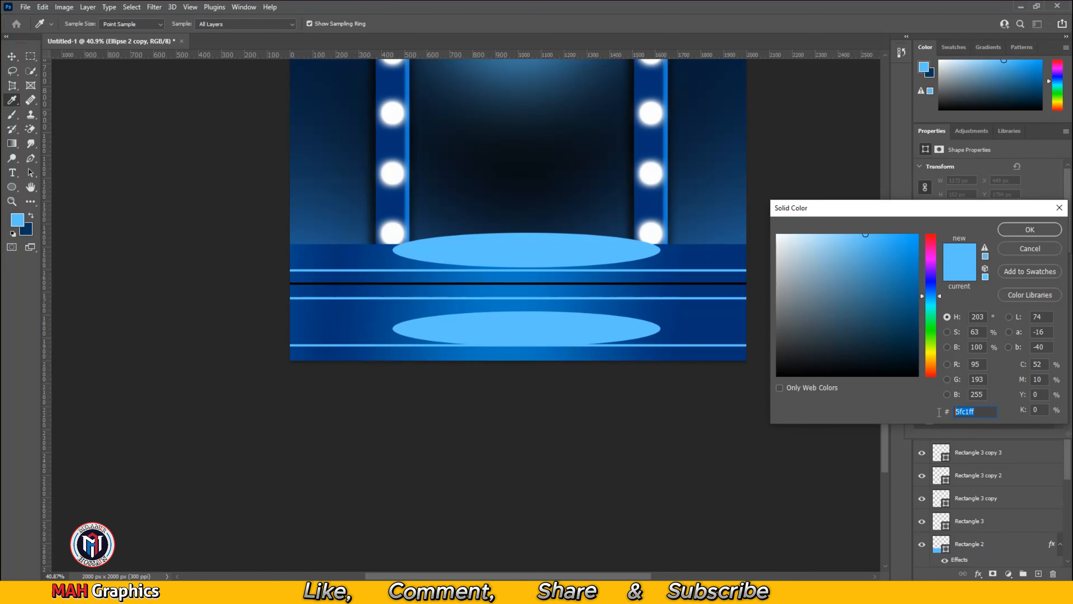
type("004")
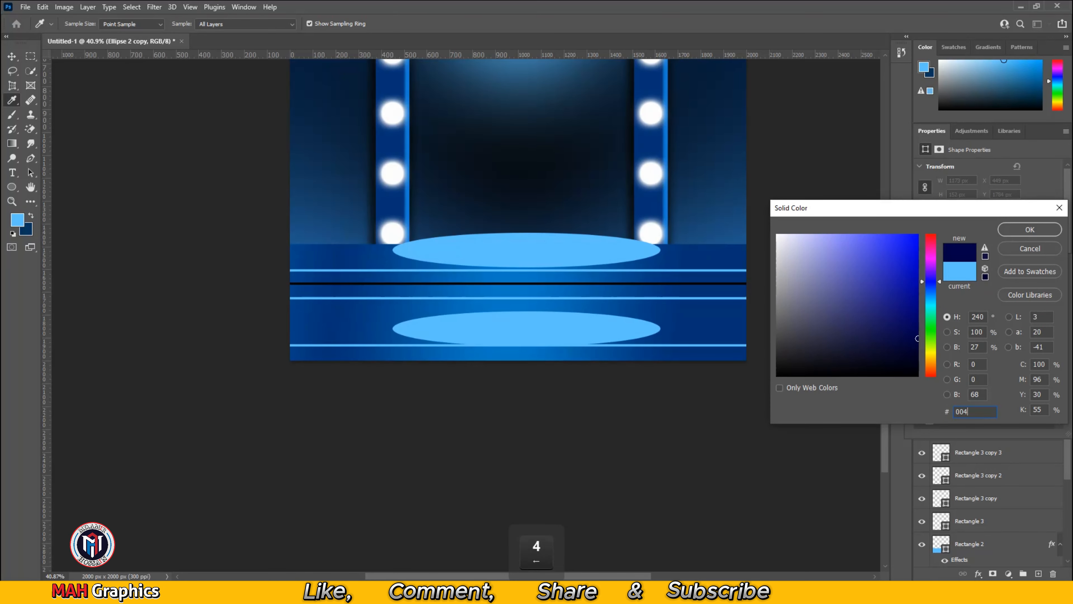
type("eaa")
key("Return")
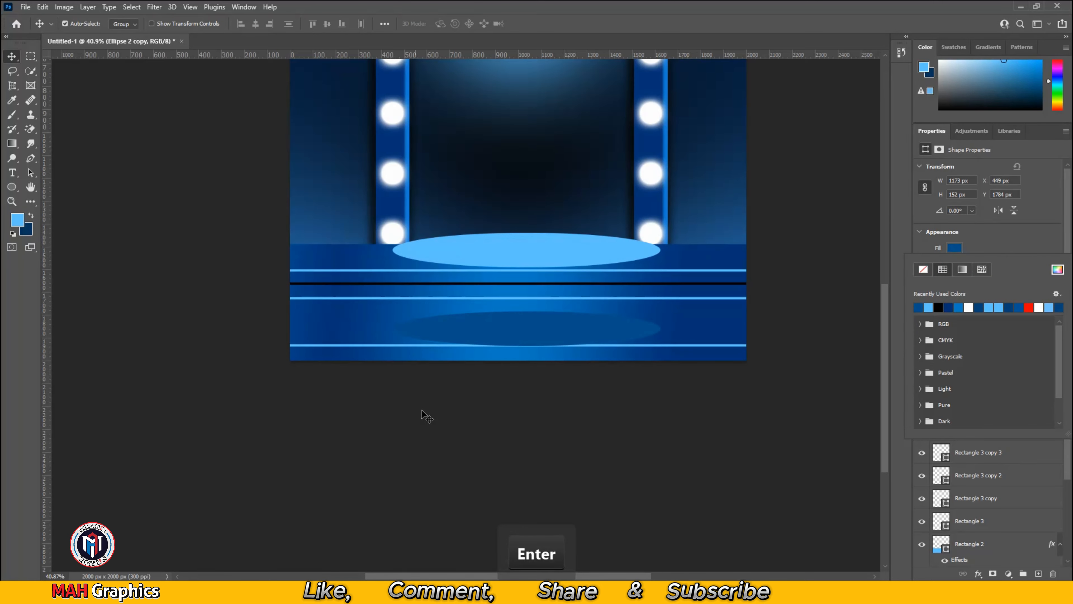
Set the upper ellipse's fill colour to 0074de and deselect it.
left_click(967, 430)
left_click(954, 248)
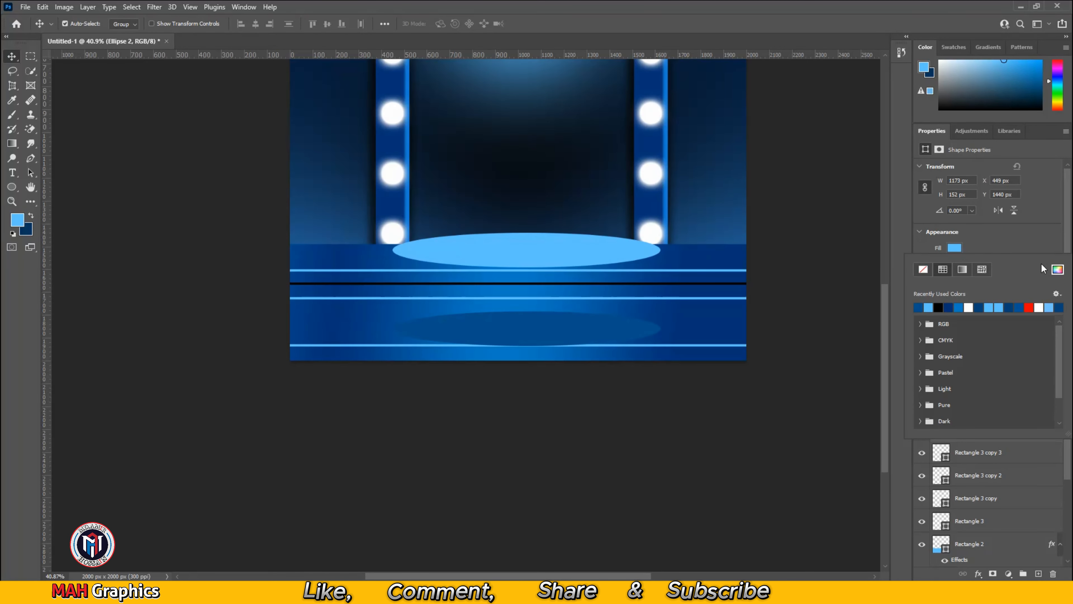
left_click(1058, 270)
type("0")
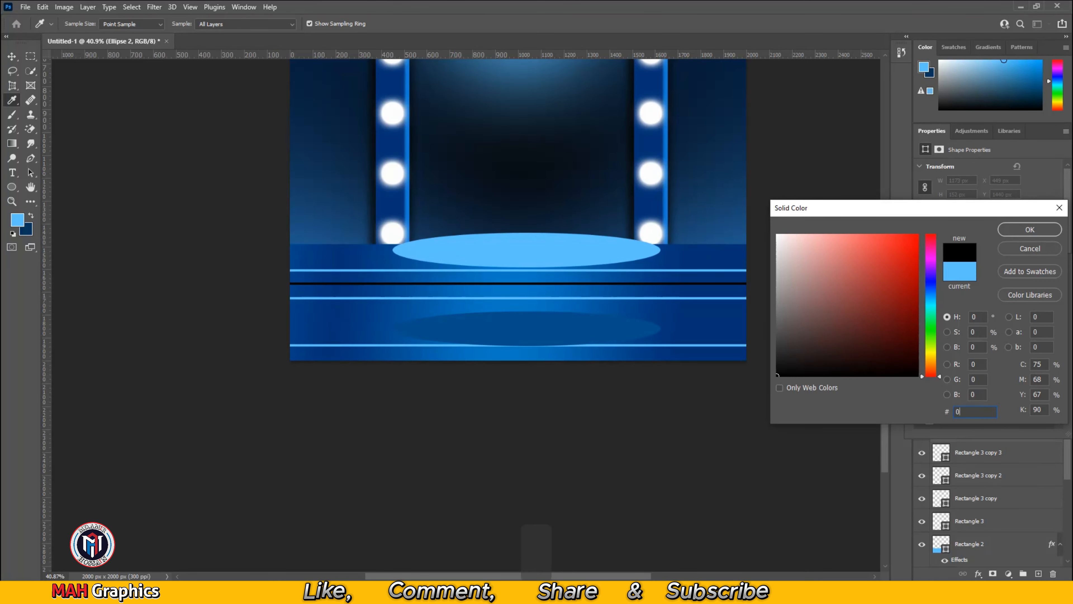
type("074d")
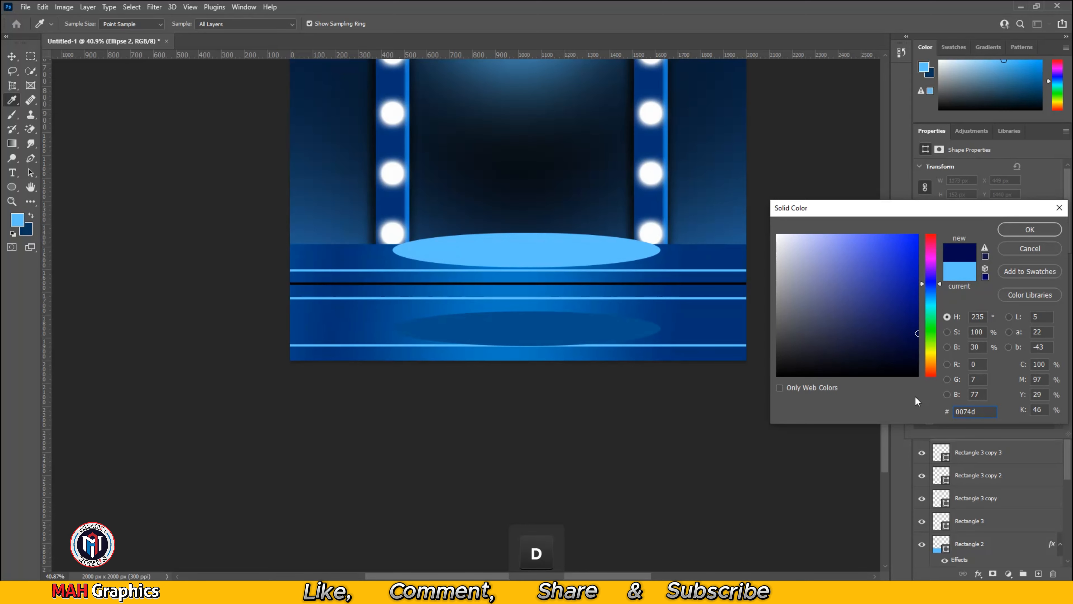
type("e")
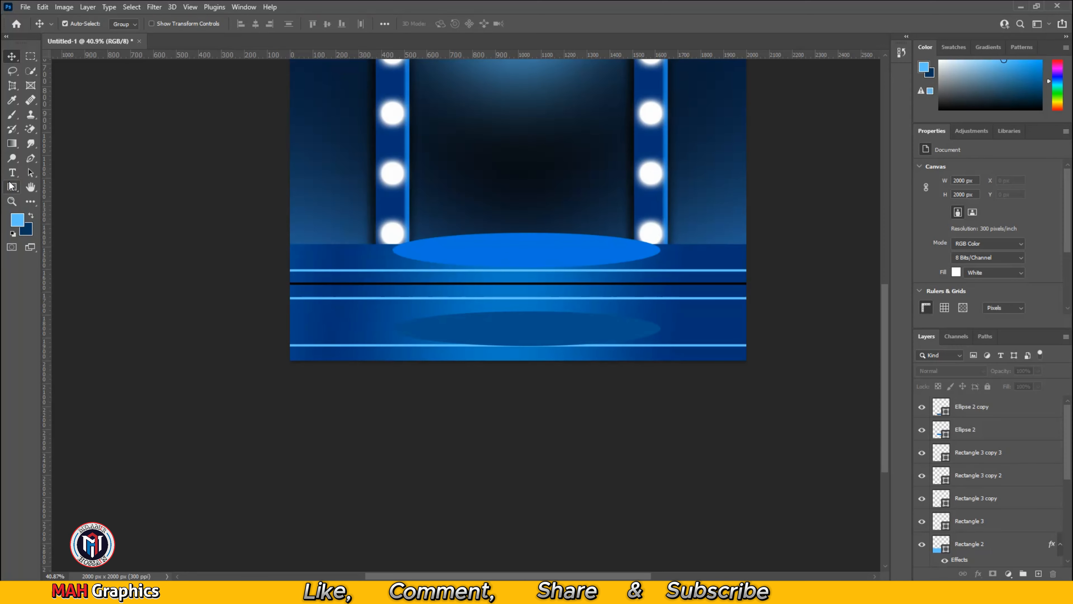
Draw a rectangle about 1172 by 351 px joining the middle of the upper ellipse to the middle of the lower ellipse.
left_click(12, 187)
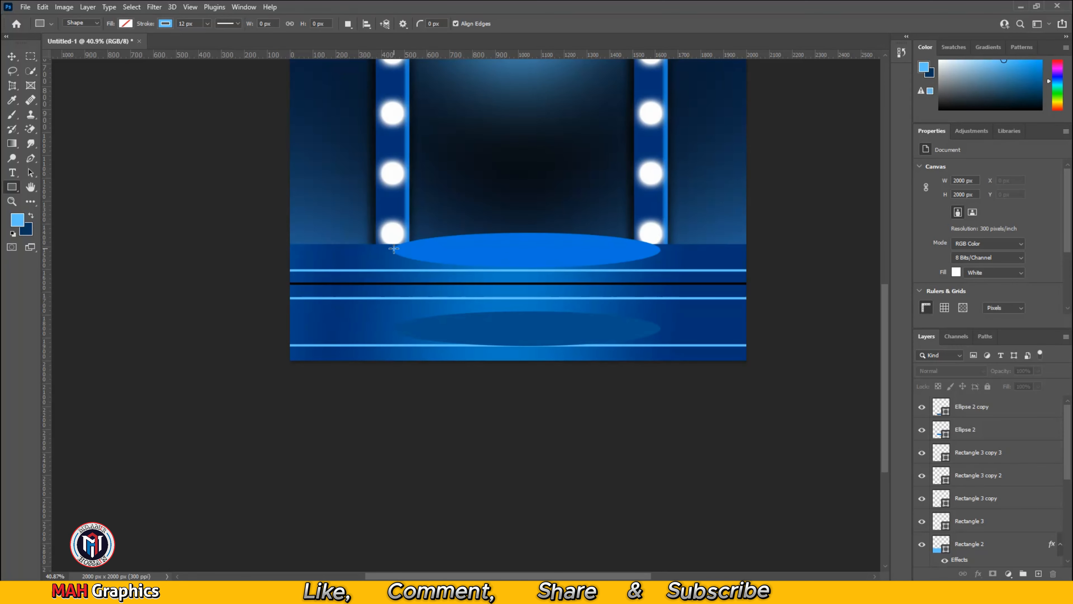
left_click_drag(393, 249, 661, 328)
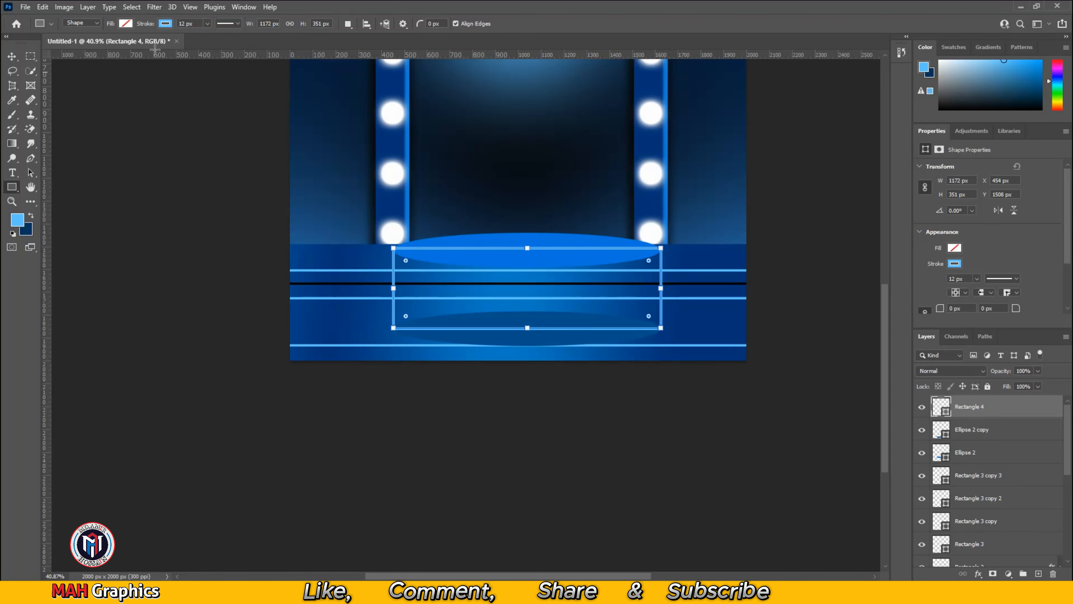
Fill the rectangle with the same dark blue as the lower ellipse, remove its stroke and deselect it.
left_click(126, 24)
left_click(68, 83)
left_click(163, 24)
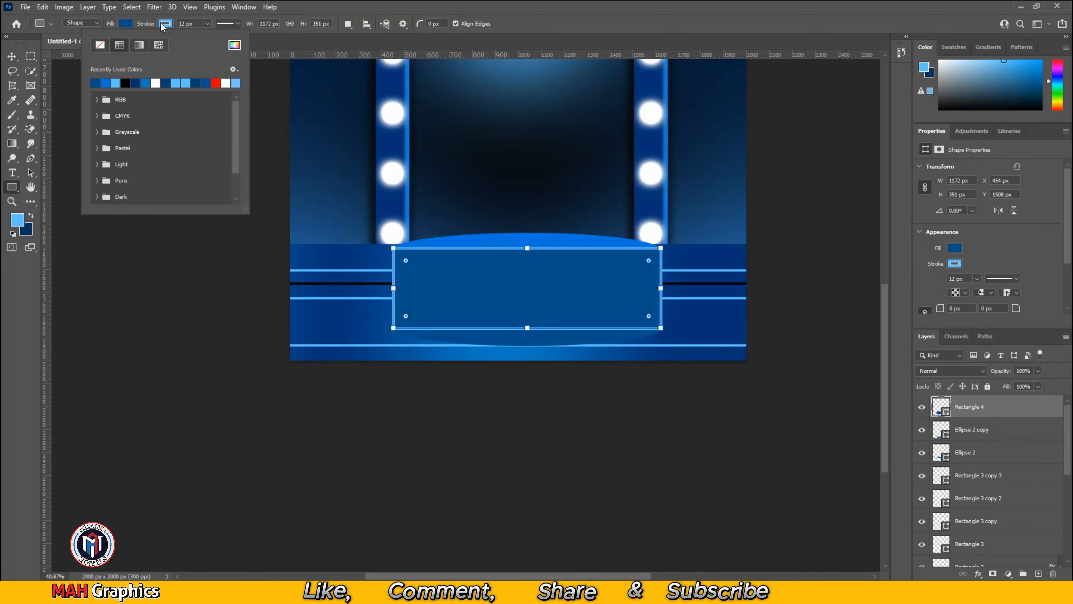
left_click(100, 45)
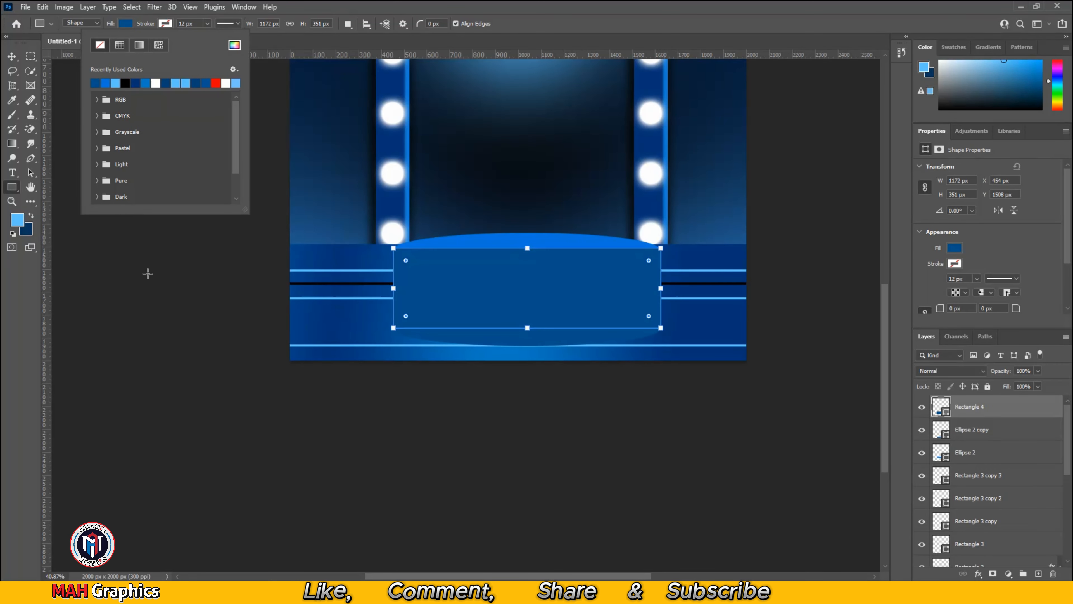
key("Escape")
left_click(206, 365)
Nudge the rectangle and the lower ellipse so that the podium's sides line up with the upper ellipse.
scroll(539, 308, "up", 4)
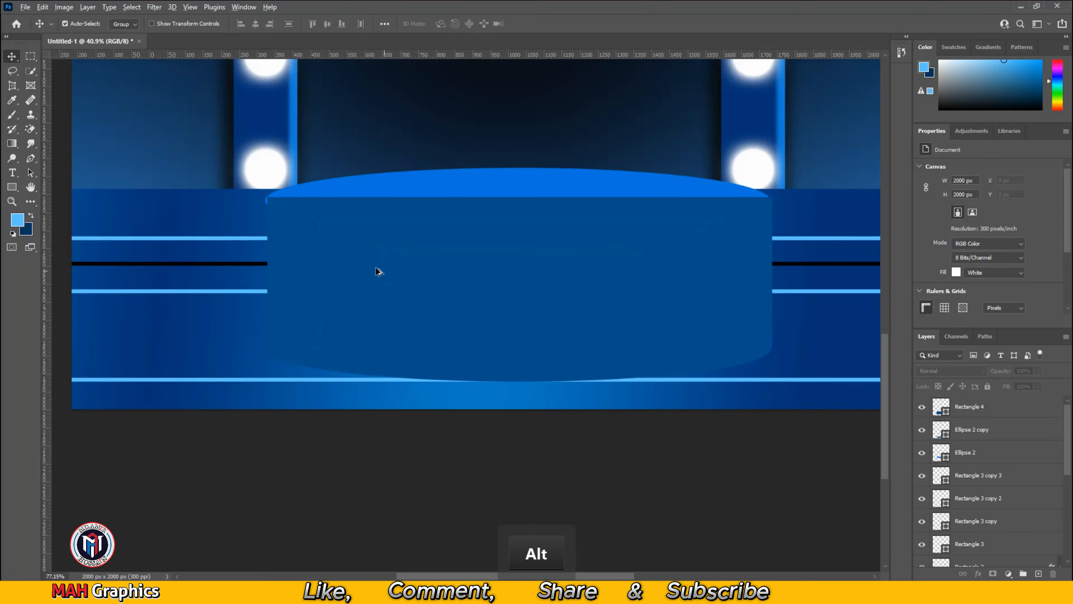
scroll(271, 204, "up", 3)
left_click_drag(289, 207, 275, 208)
scroll(350, 202, "down", 3)
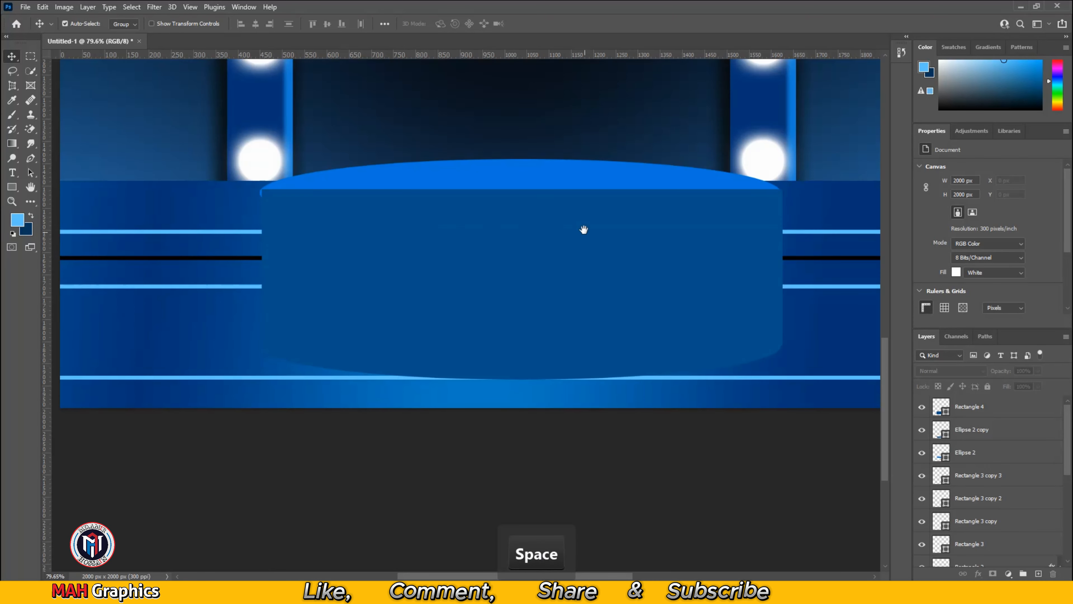
left_click_drag(585, 230, 553, 233)
left_click(604, 417)
scroll(754, 357, "up", 6)
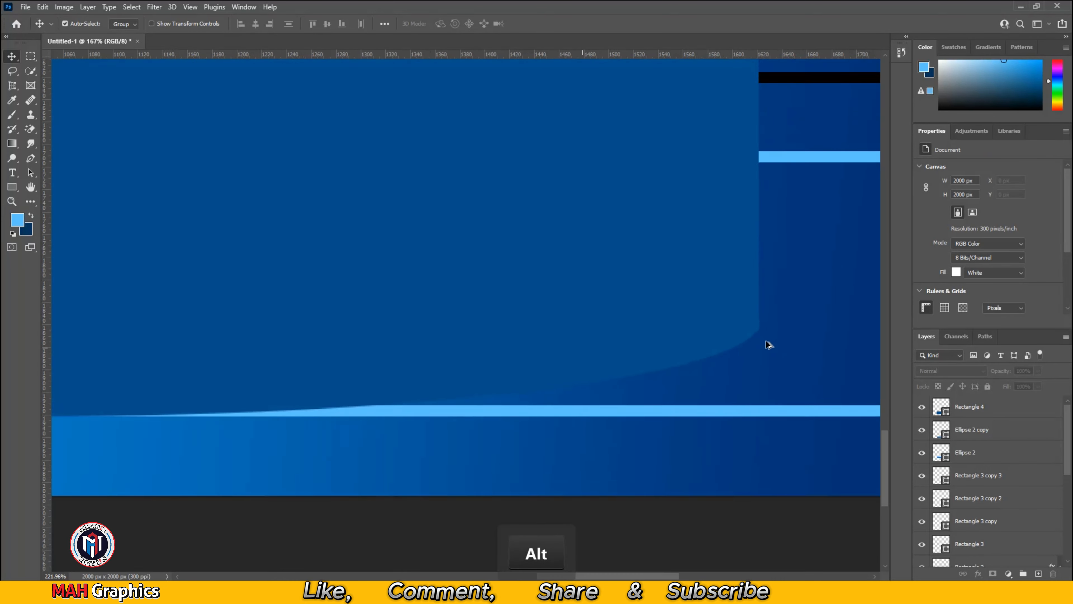
left_click(668, 360)
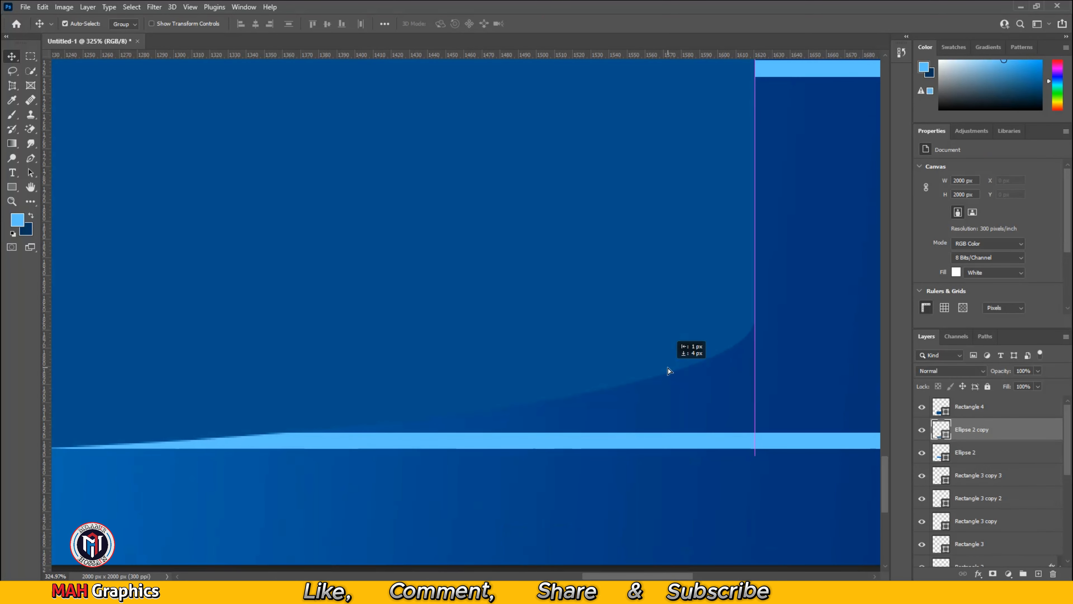
scroll(683, 360, "down", 5)
left_click_drag(654, 449, 675, 439)
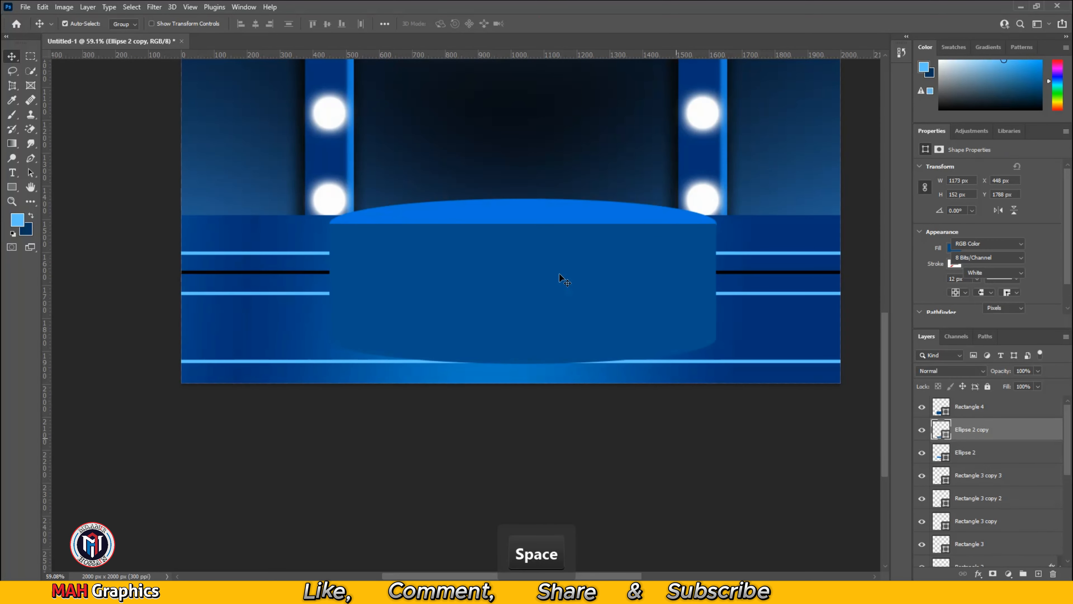
Bring the podium's upper ellipse to the front of the layer stack, above the rectangle.
left_click(567, 205)
key("ctrl+shift+bracketright")
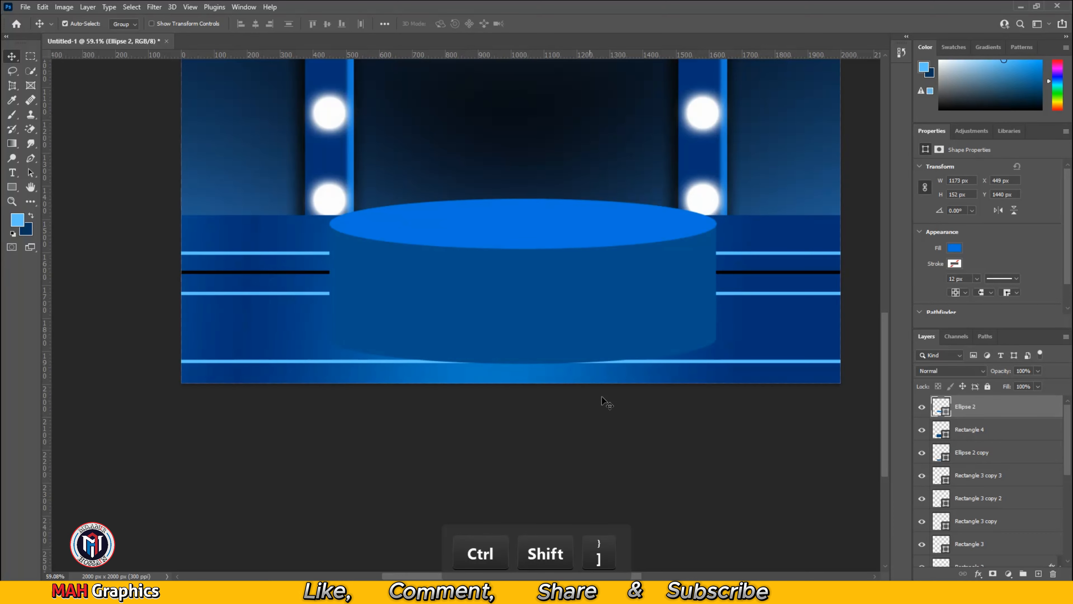
left_click(601, 396)
scroll(577, 361, "down", 4)
scroll(575, 360, "up", 3)
Add a reversed, reflected Gradient Overlay with -6° angle and 150% scale to the upper ellipse, using 033275 for the first colour stop.
left_click(1035, 407)
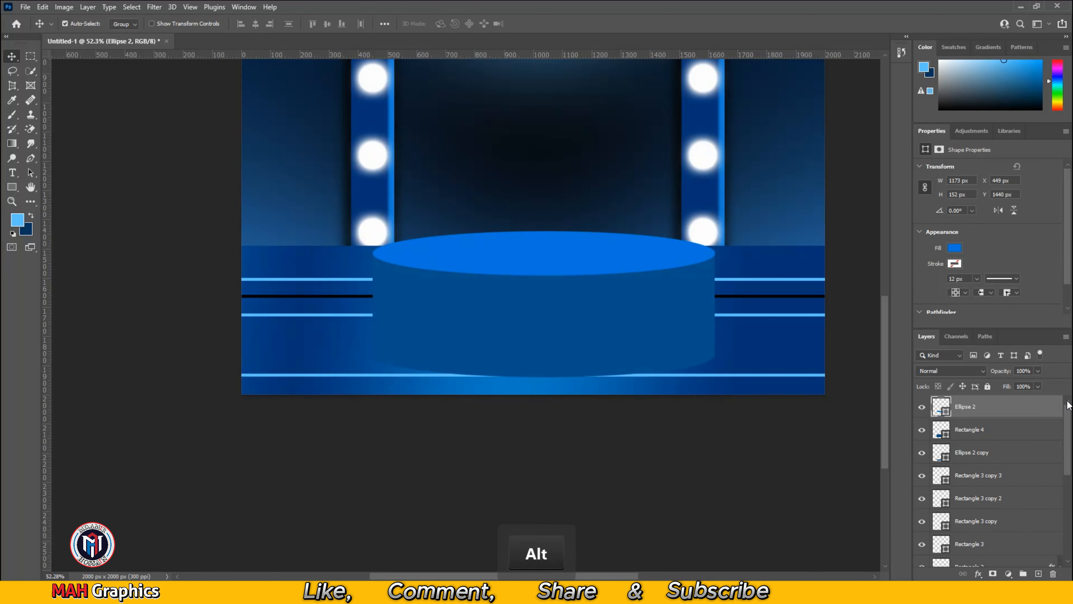
double_click(1035, 406)
scroll(745, 273, "down", 1)
left_click(668, 280)
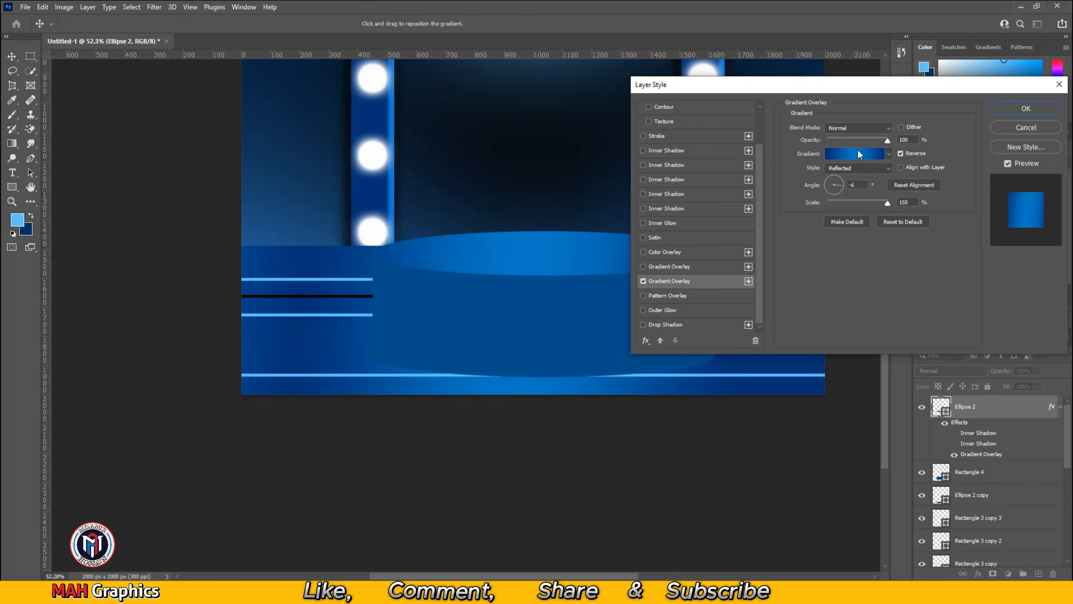
left_click(855, 153)
left_click(809, 454)
double_click(808, 454)
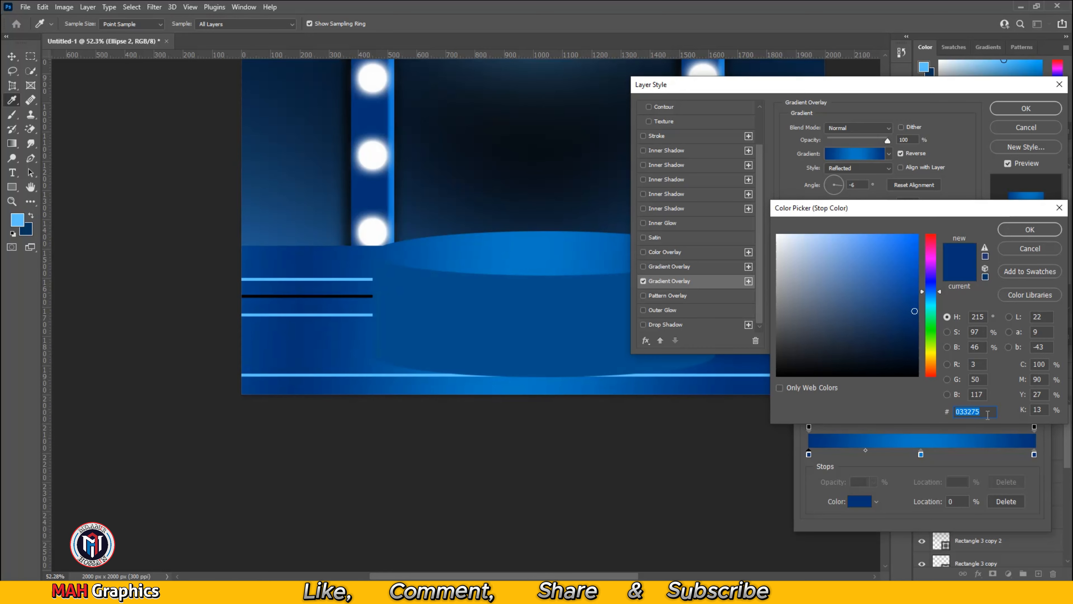
left_click(1037, 234)
Set the location of the gradient's middle colour stop to 47%.
left_click(921, 455)
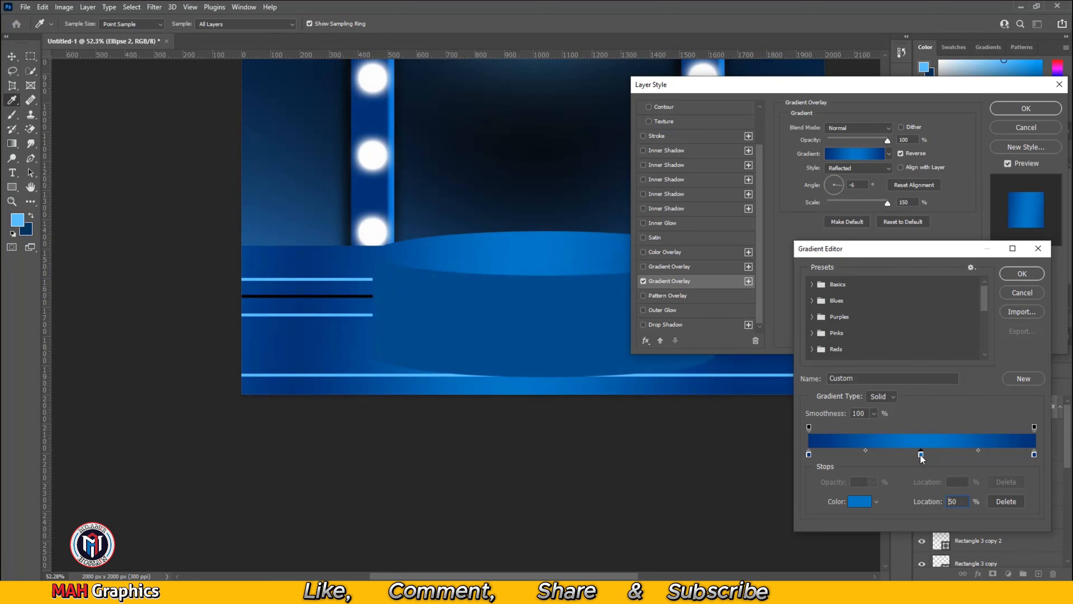
key("BackSpace")
key("BackSpace")
type("47")
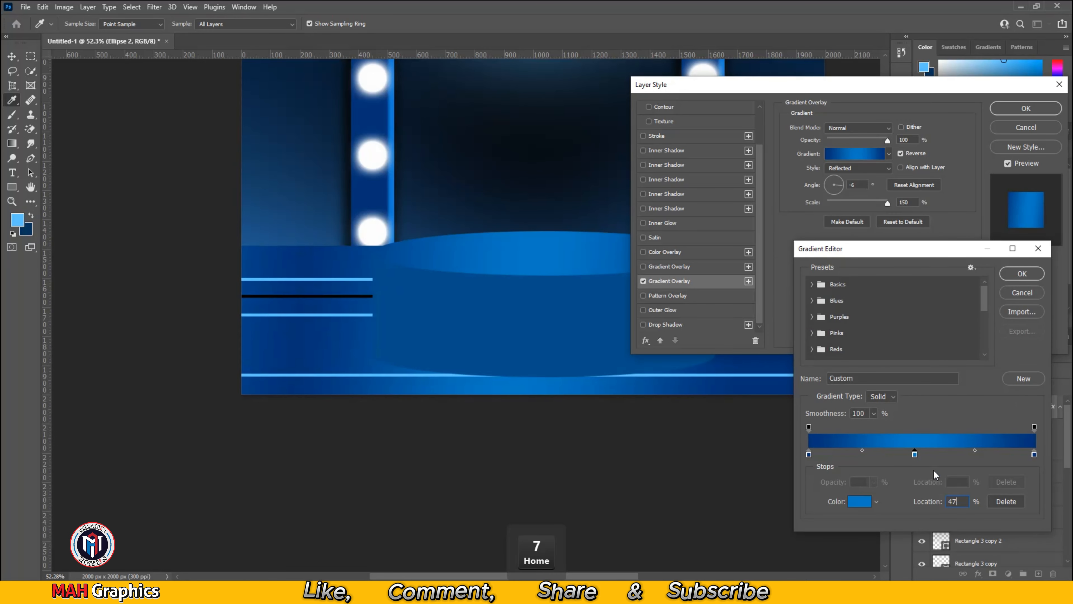
left_click(911, 455)
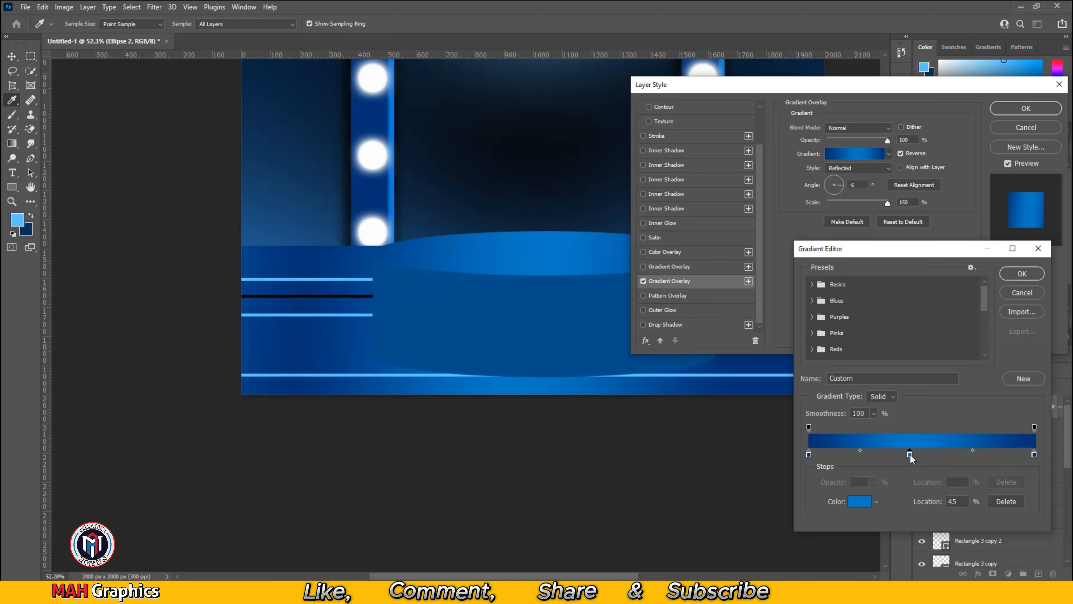
type("47")
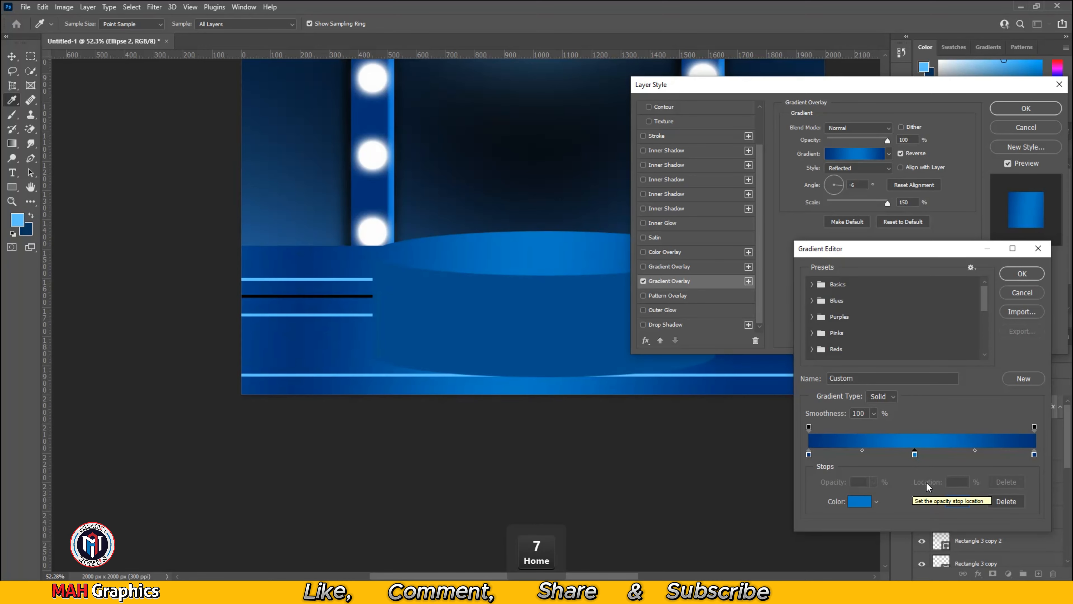
Keep the middle stop at 087bc5 and the end stop at 033275, and apply the gradient overlay to the upper ellipse.
left_click(915, 455)
double_click(915, 454)
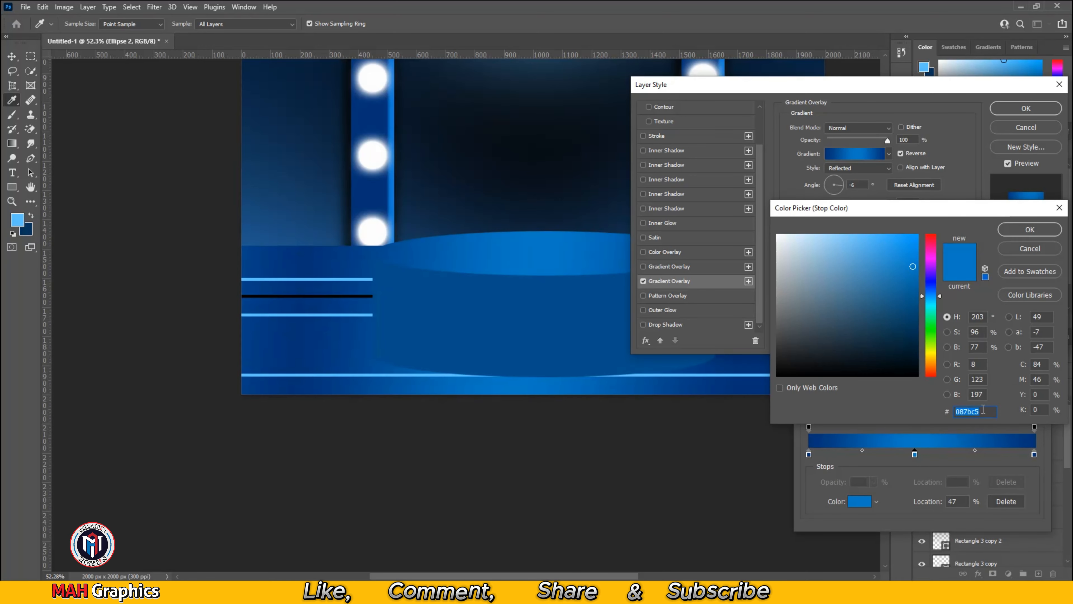
left_click(1031, 248)
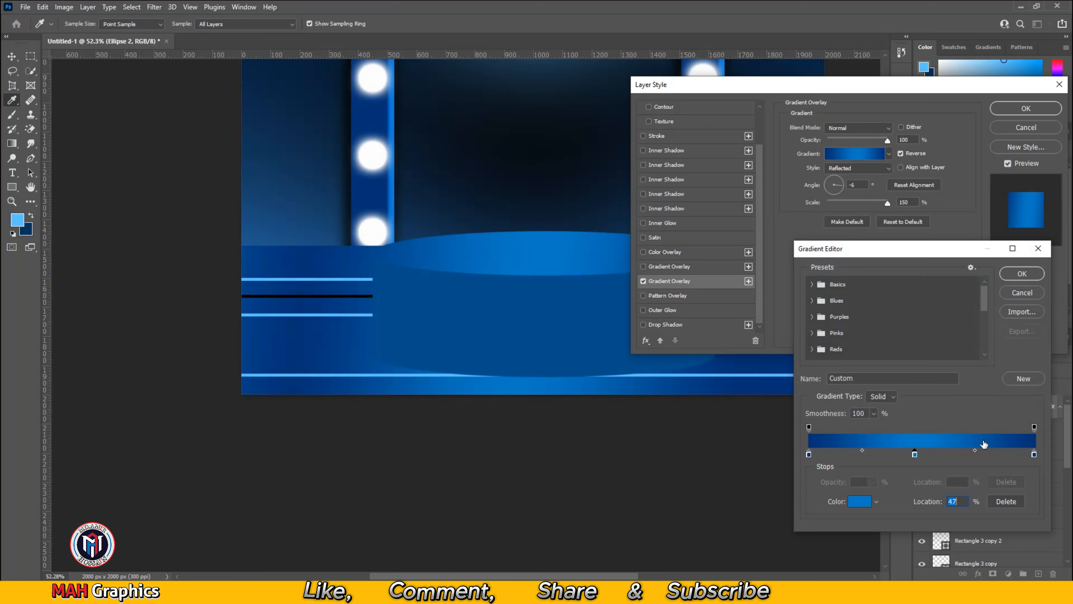
double_click(1035, 454)
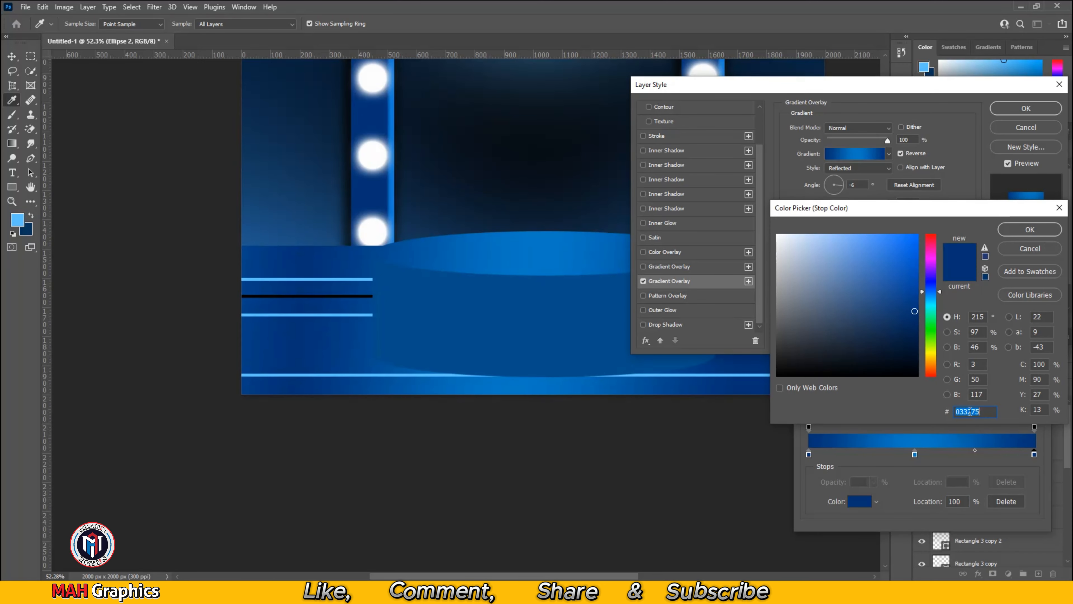
left_click(1034, 230)
left_click(1031, 266)
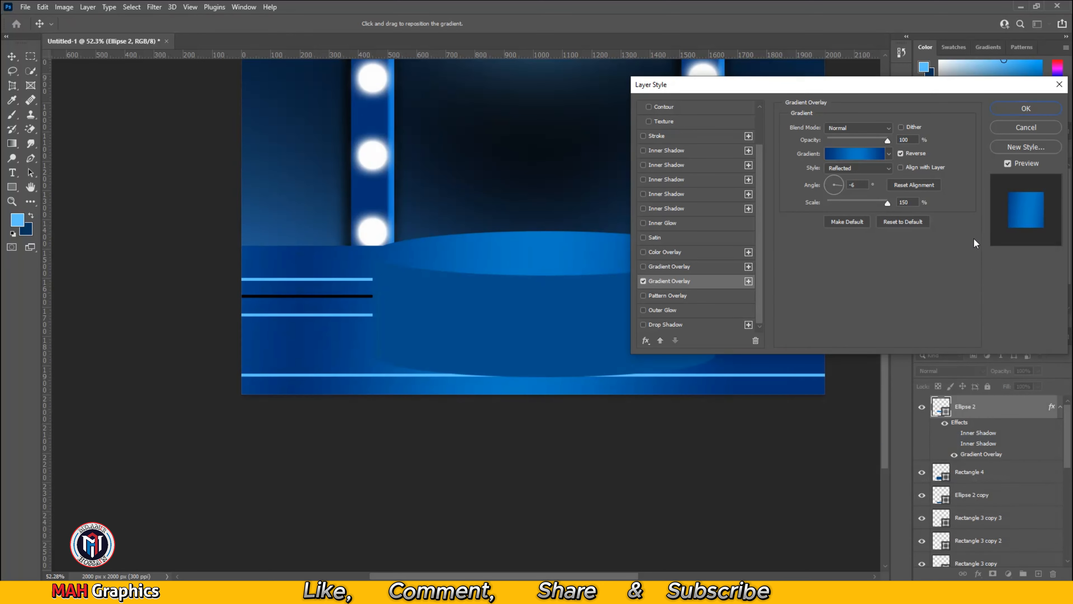
key("space")
scroll(579, 328, "down", 3)
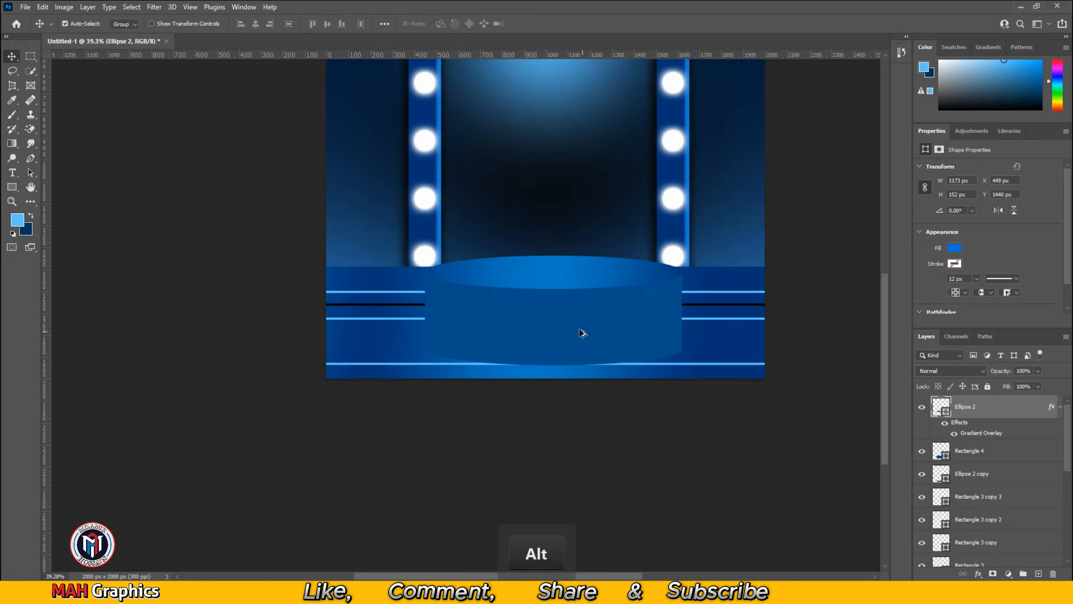
left_click_drag(631, 232, 616, 239)
scroll(566, 280, "up", 4)
Add a smooth Inner Bevel to the upper ellipse with a depth of 719% and a size of 7 px.
left_click(1038, 408)
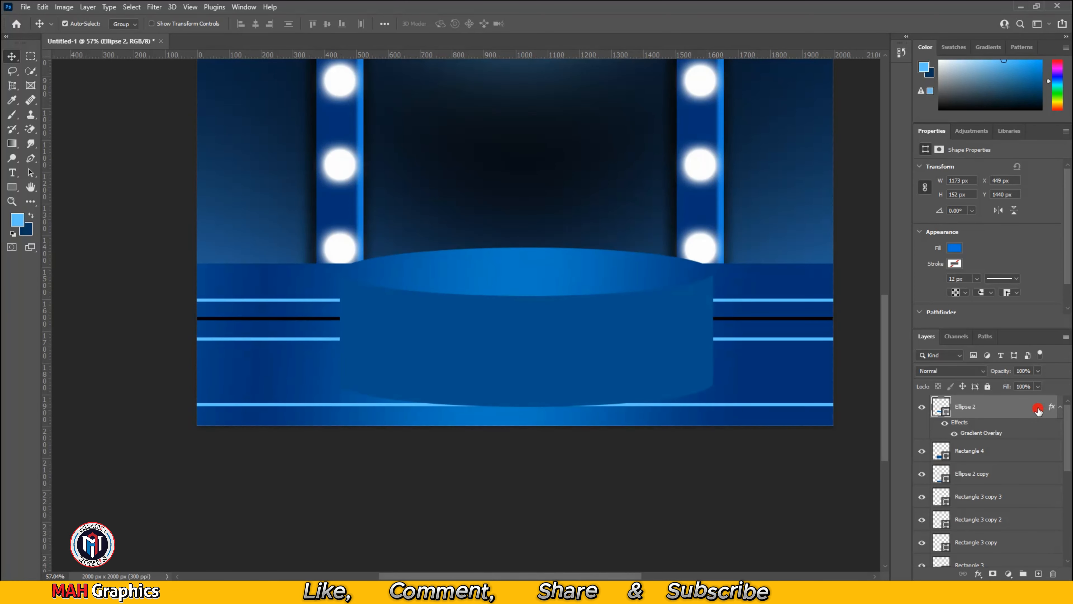
double_click(1038, 408)
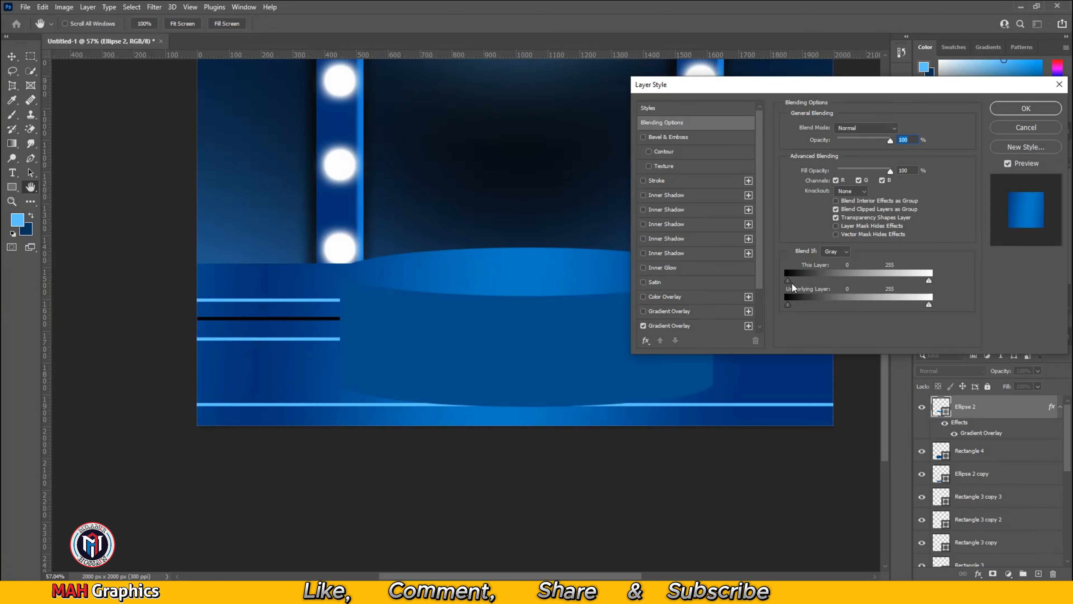
left_click(665, 140)
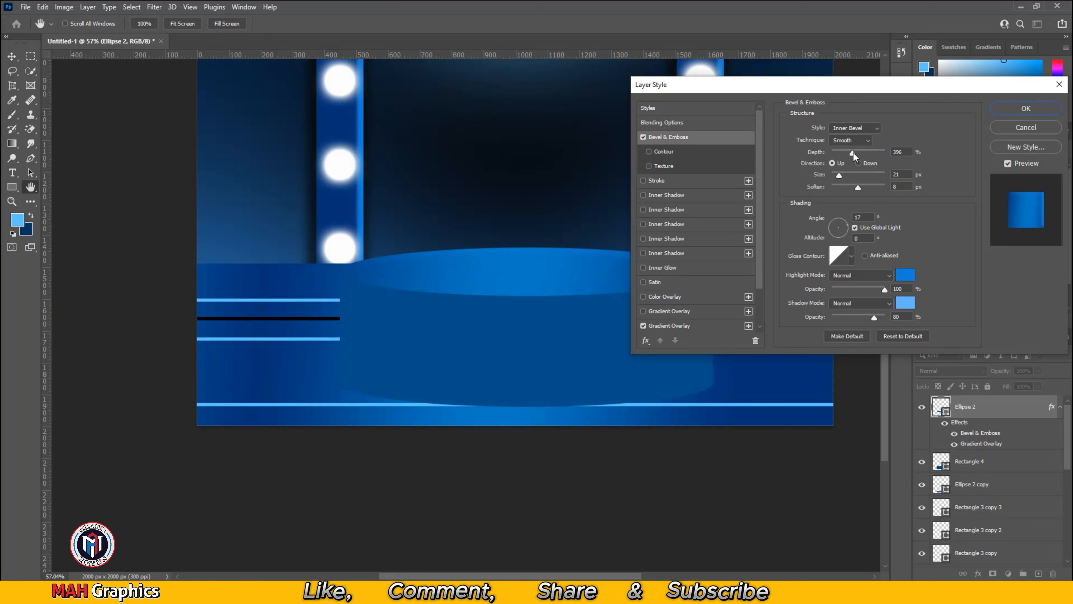
left_click(904, 153)
type("719")
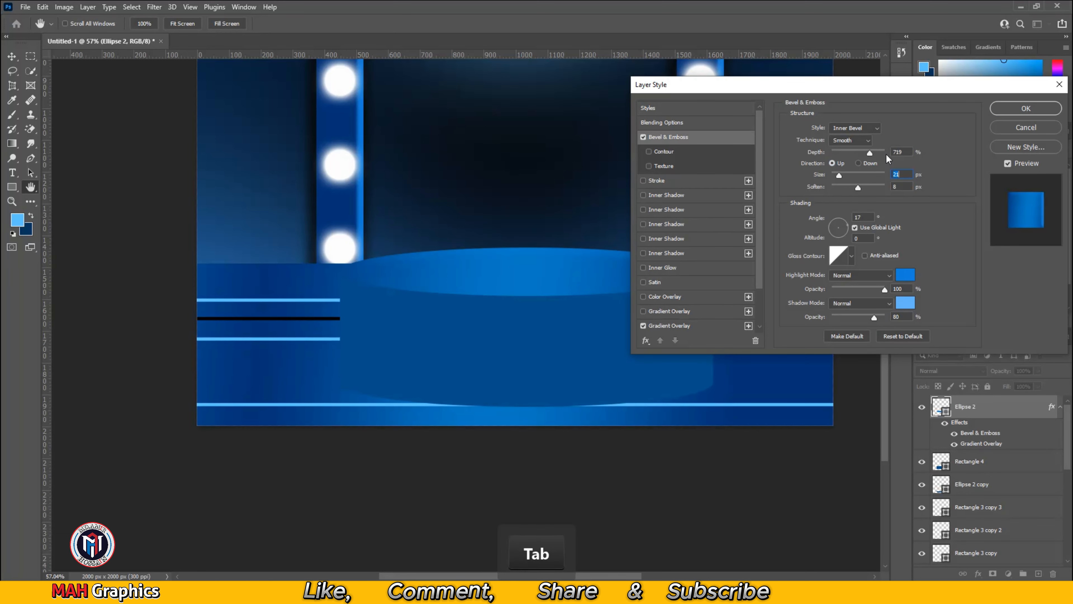
left_click(906, 176)
type("7")
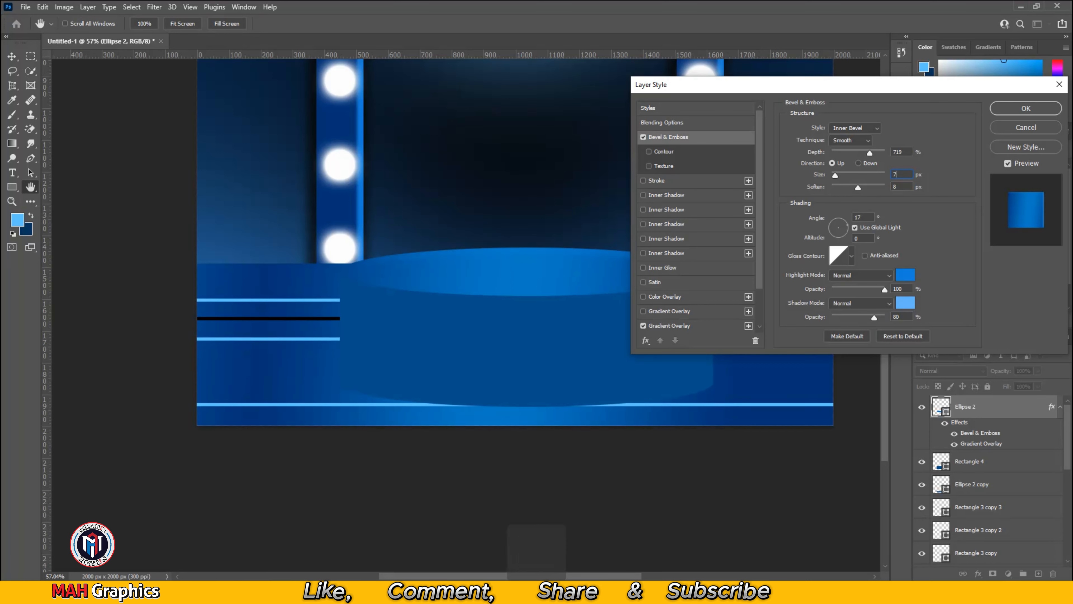
Set the bevel's shading angle to 59° and altitude to 30°, keeping the blue highlight colour.
double_click(849, 215)
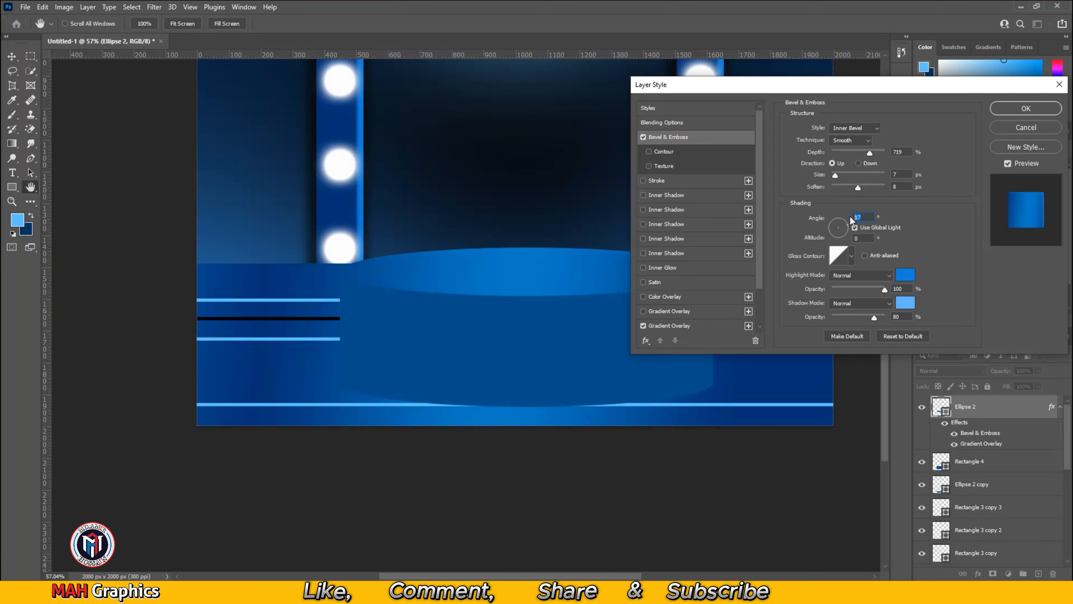
type("59")
left_click(866, 239)
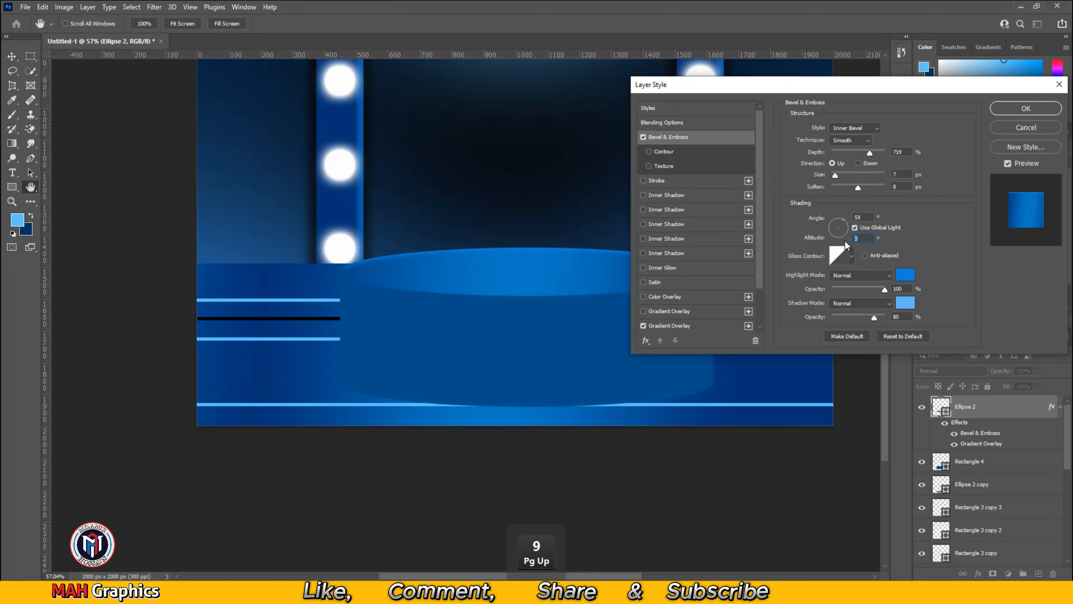
type("30")
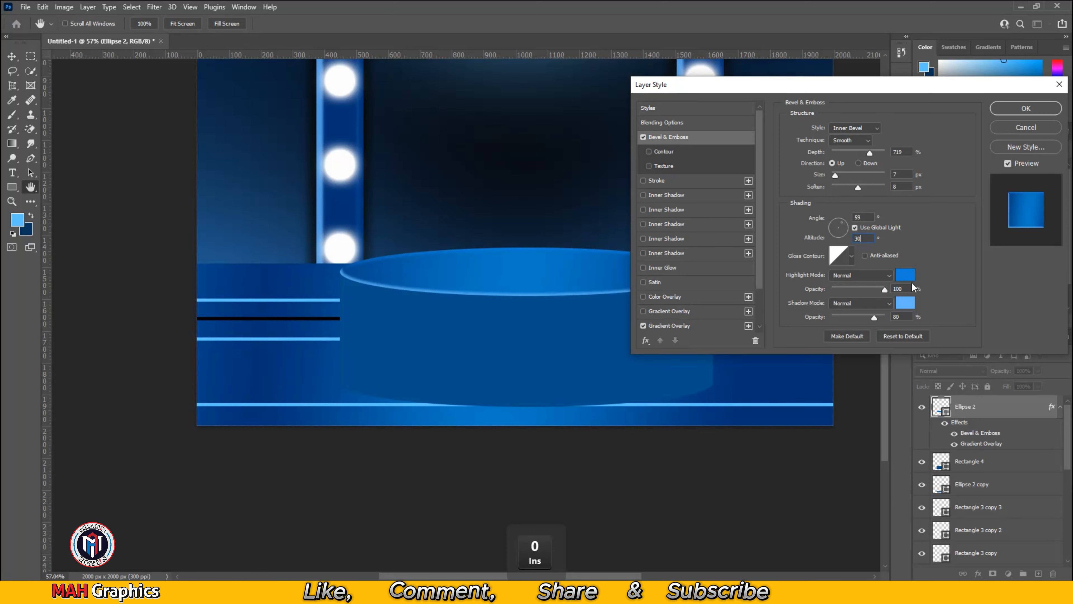
left_click(908, 274)
left_click(1025, 232)
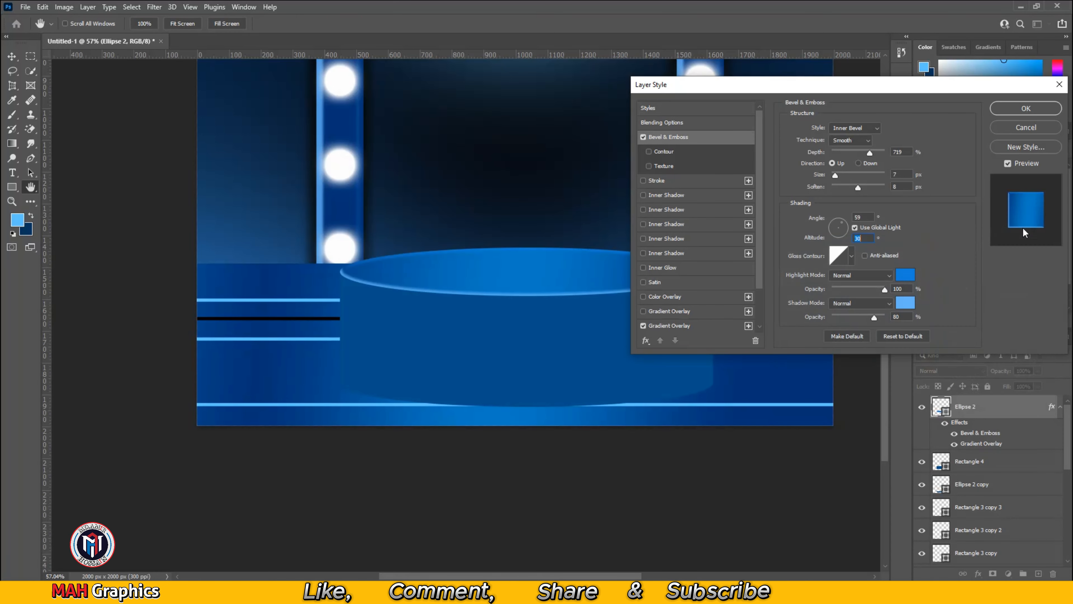
Choose the cone-shaped gloss contour, set highlight opacity to 84% and shadow opacity to 100%, and apply the bevel.
left_click(852, 256)
left_click(801, 282)
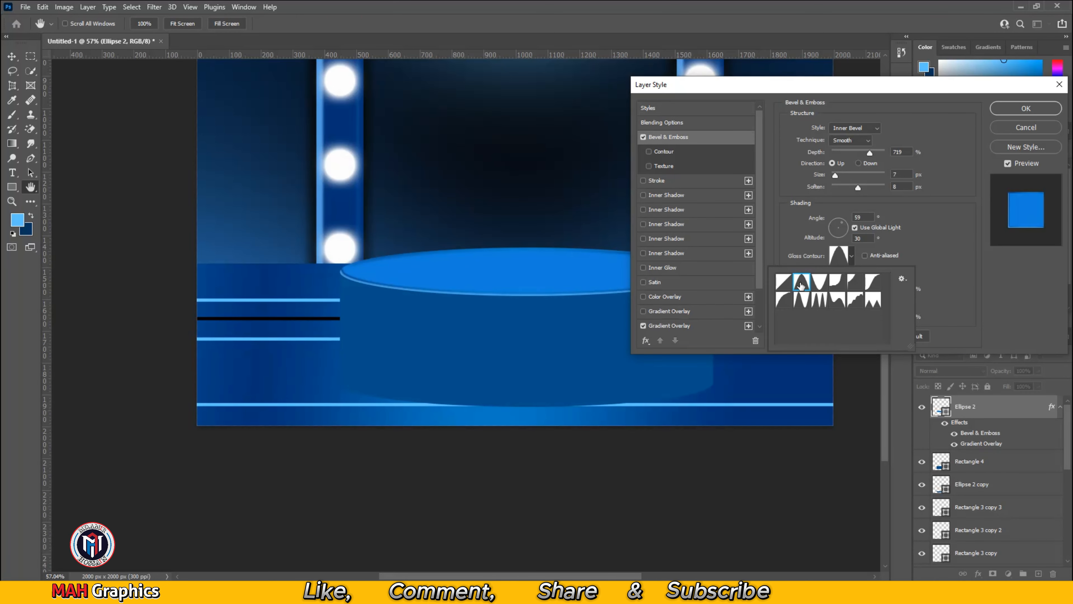
left_click(925, 252)
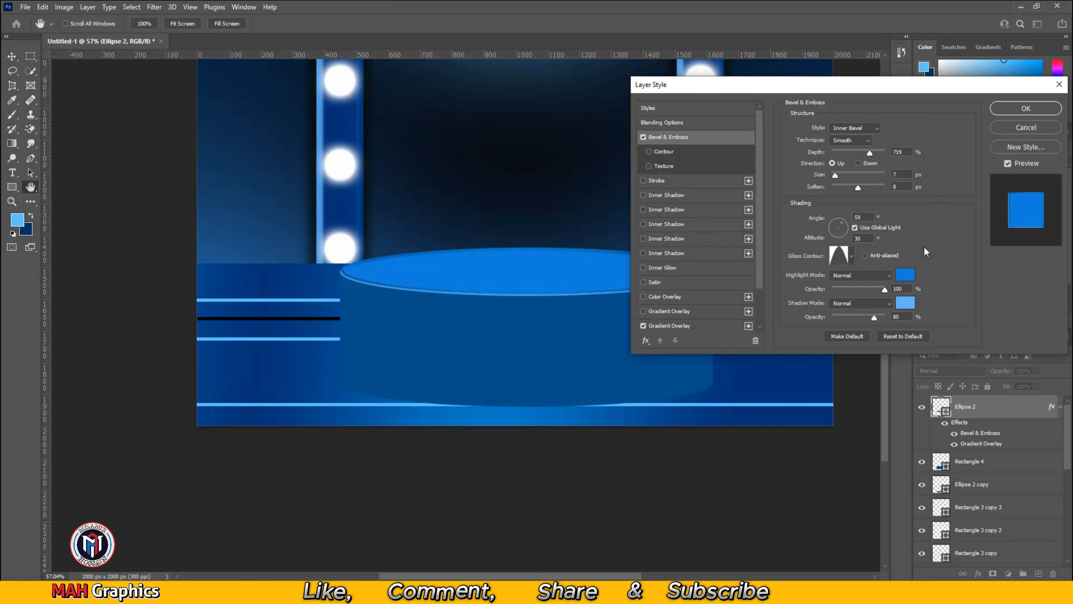
type("84")
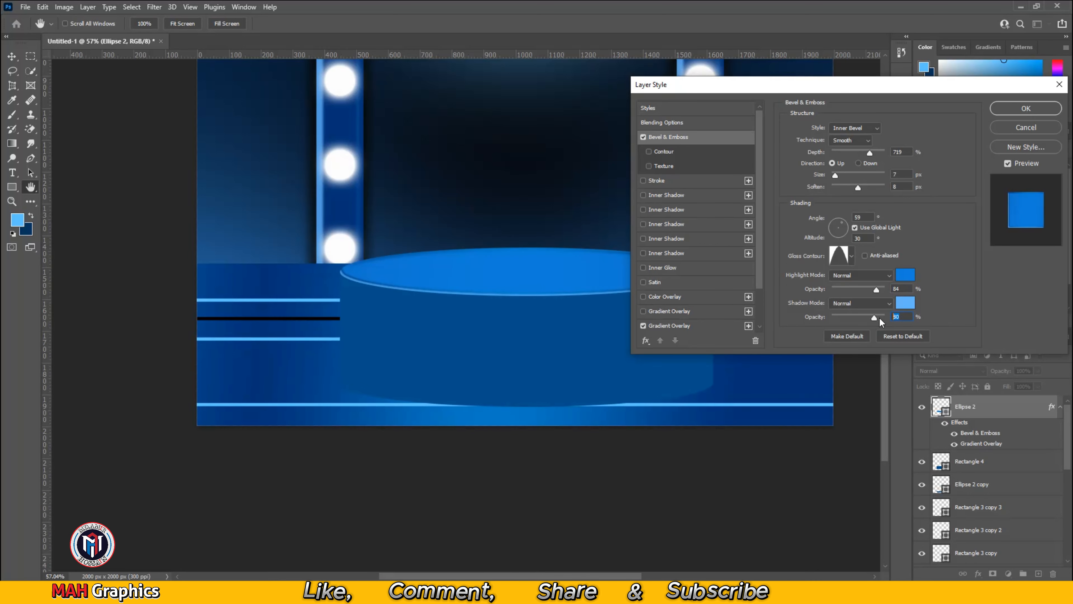
type("100")
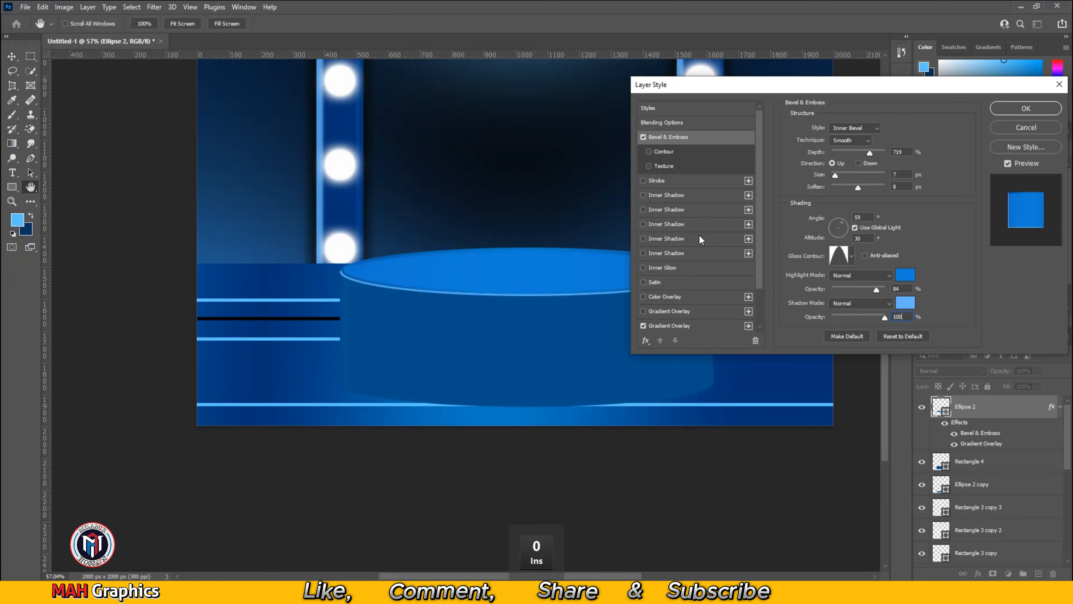
left_click(1015, 110)
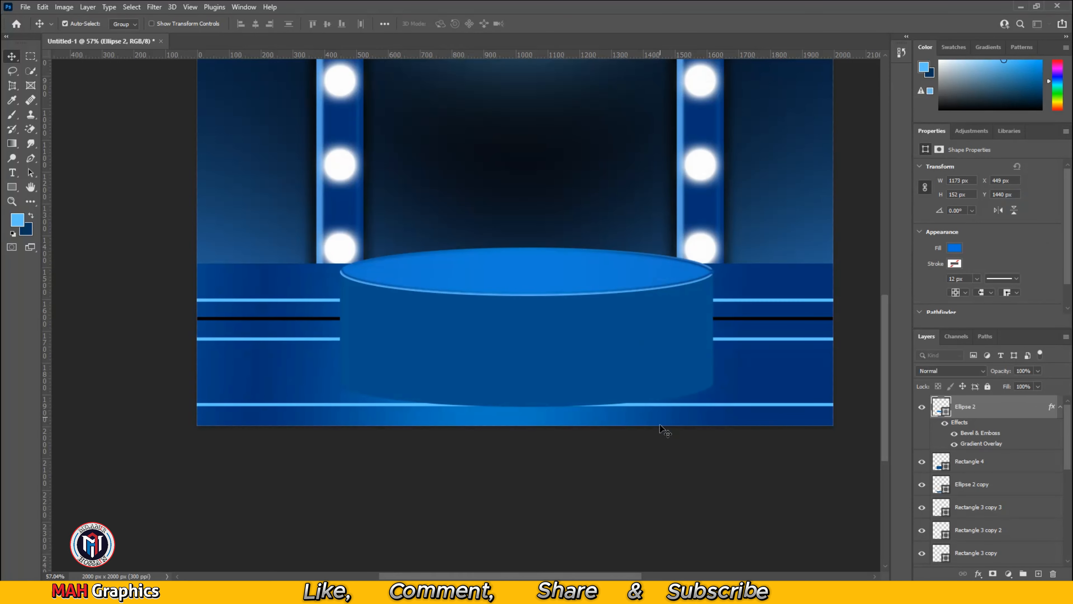
scroll(623, 318, "down", 3)
scroll(575, 304, "up", 3)
left_click_drag(649, 339, 643, 275)
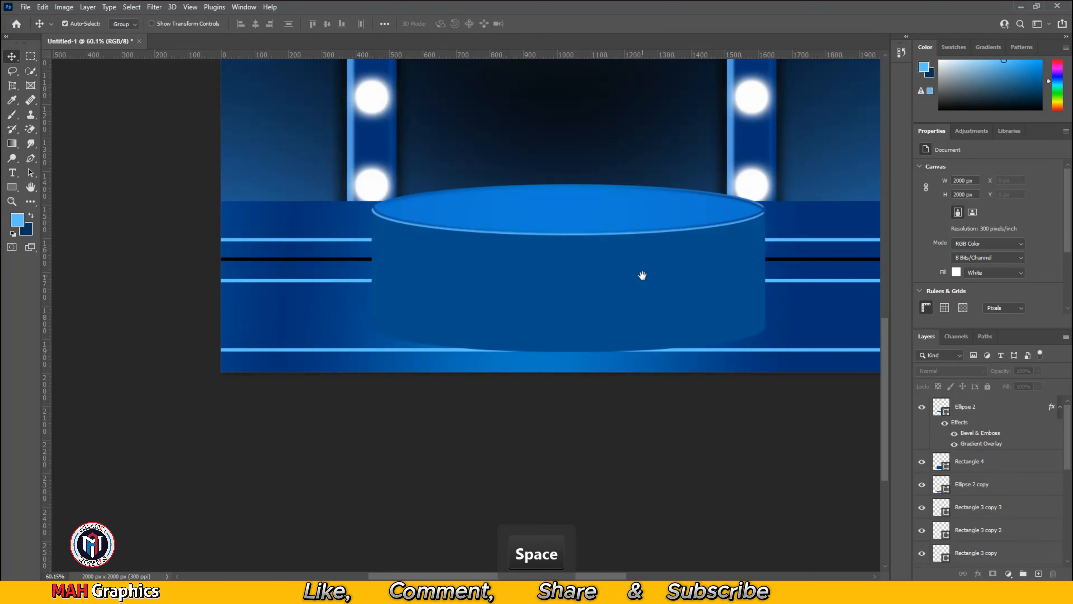
scroll(665, 204, "up", 3)
scroll(610, 218, "down", 1)
scroll(195, 231, "up", 4)
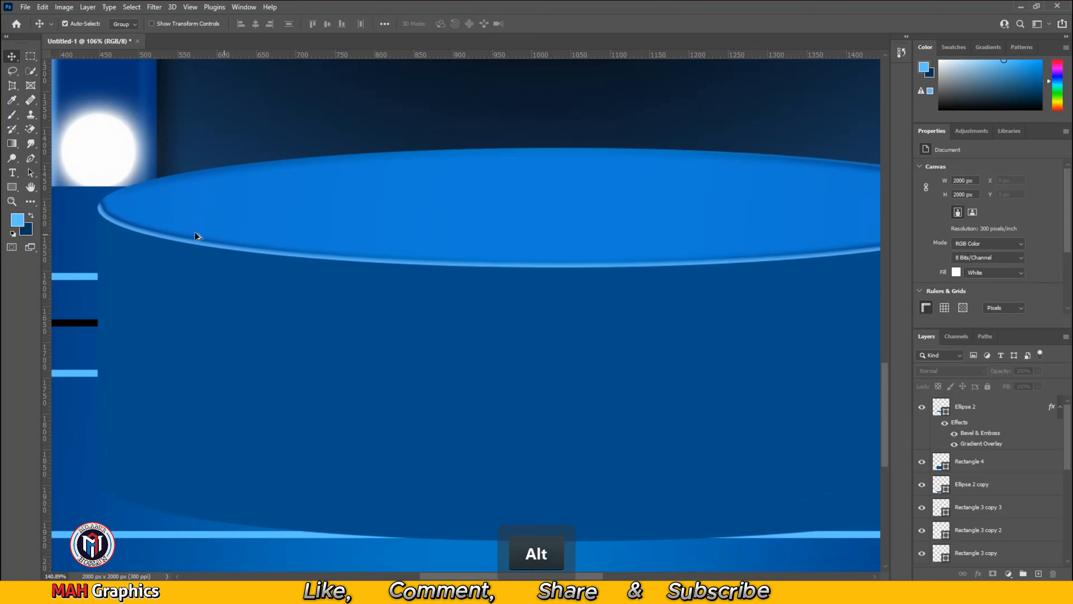
scroll(354, 249, "down", 7)
left_click_drag(453, 298, 503, 336)
scroll(601, 330, "down", 3)
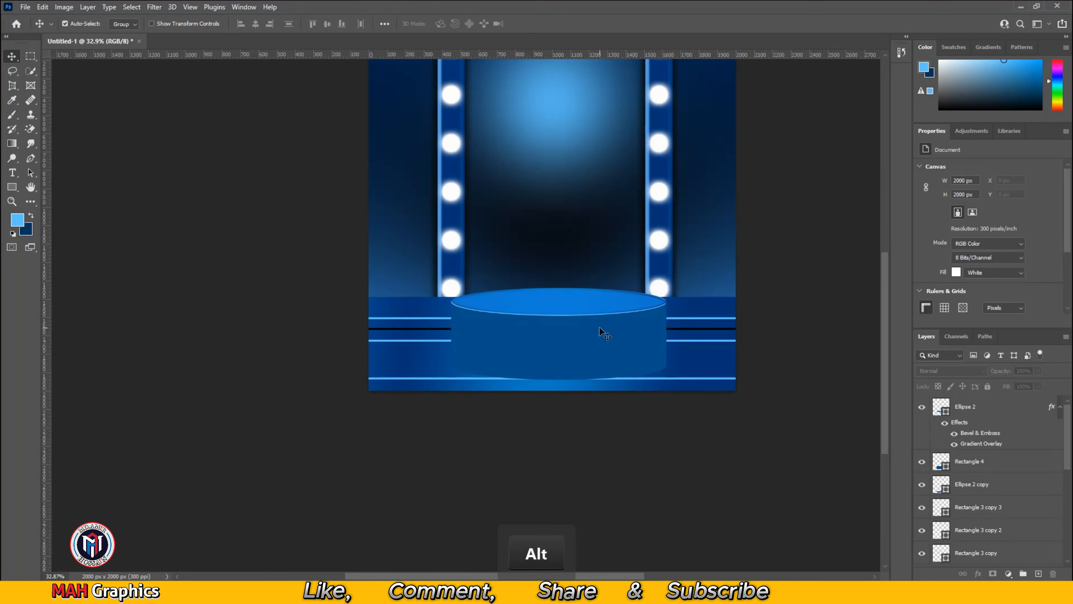
Reposition the reflected gradient overlay on the base rectangle so its bright band sits further left, and apply it.
left_click(716, 358)
scroll(1001, 543, "up", 1)
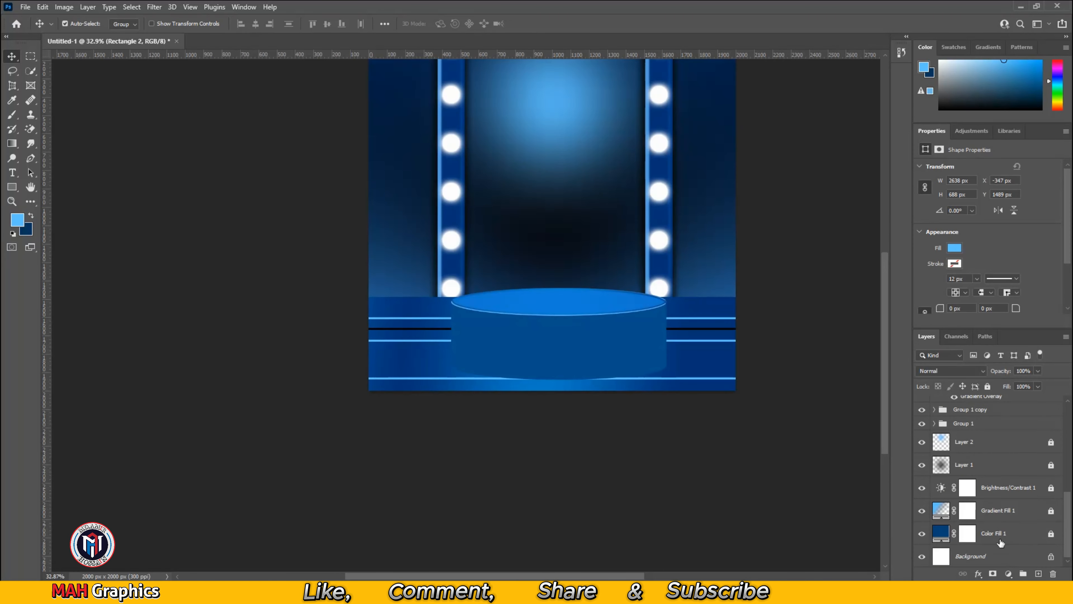
scroll(1011, 451, "up", 3)
double_click(1041, 487)
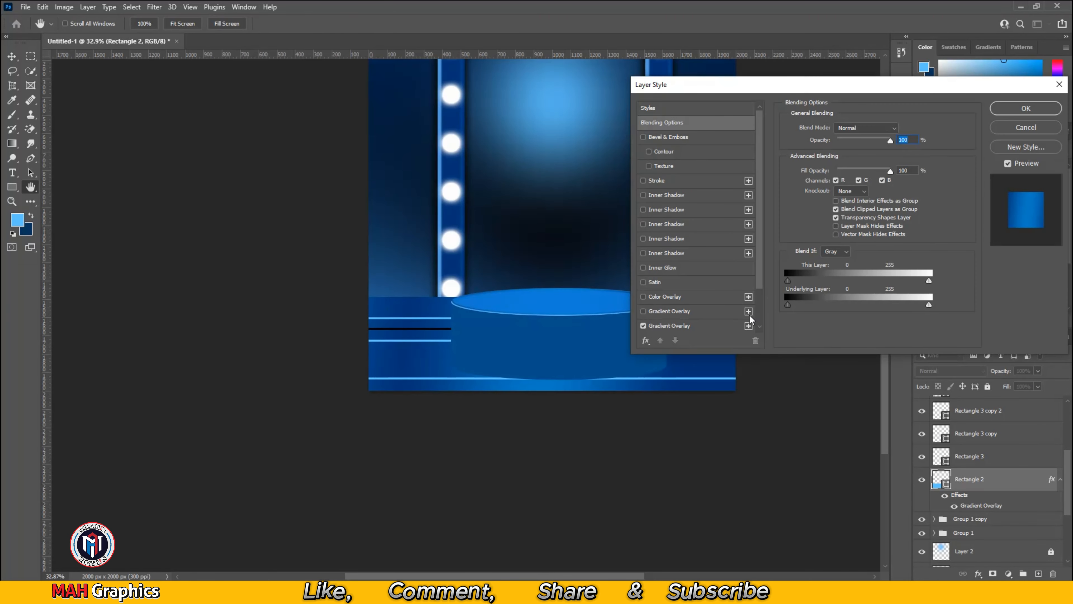
scroll(683, 306, "down", 2)
left_click(672, 297)
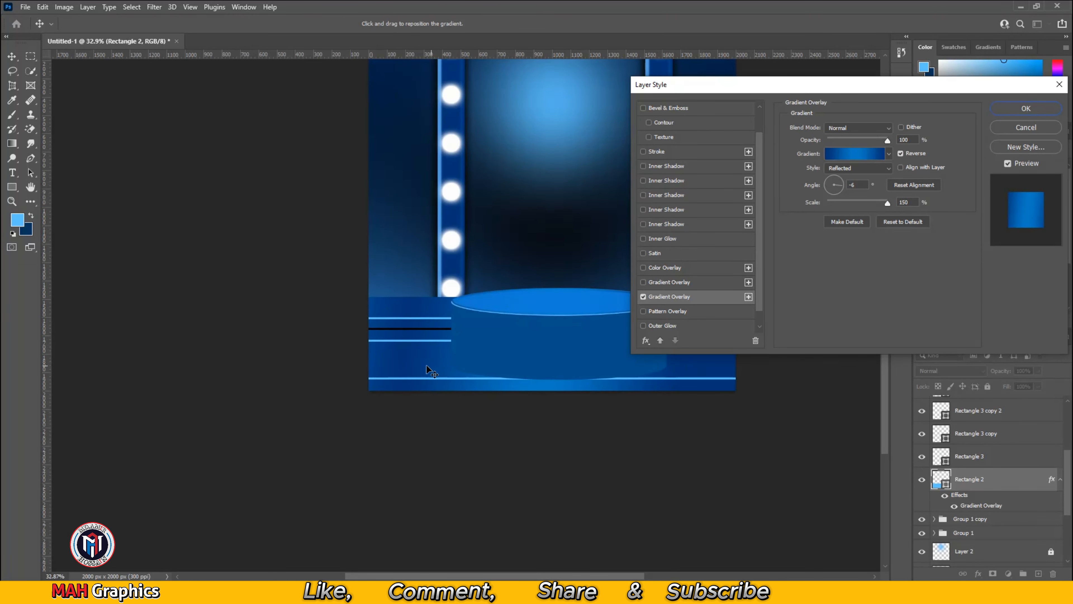
left_click(864, 154)
left_click(1010, 296)
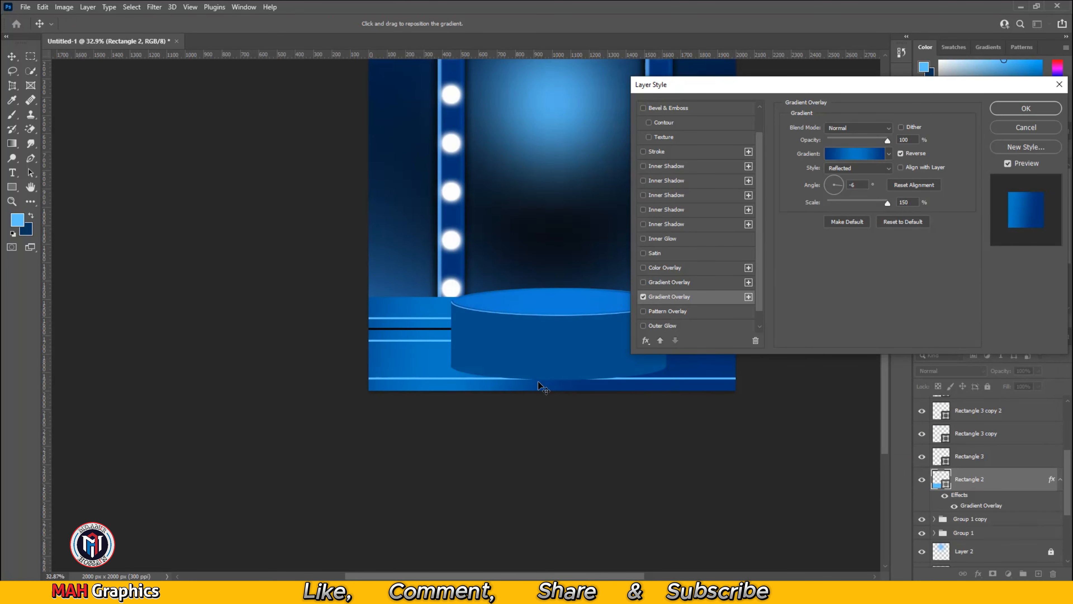
mouse_move(497, 271)
left_mouse_down()
mouse_move(430, 304)
mouse_move(446, 287)
left_mouse_up()
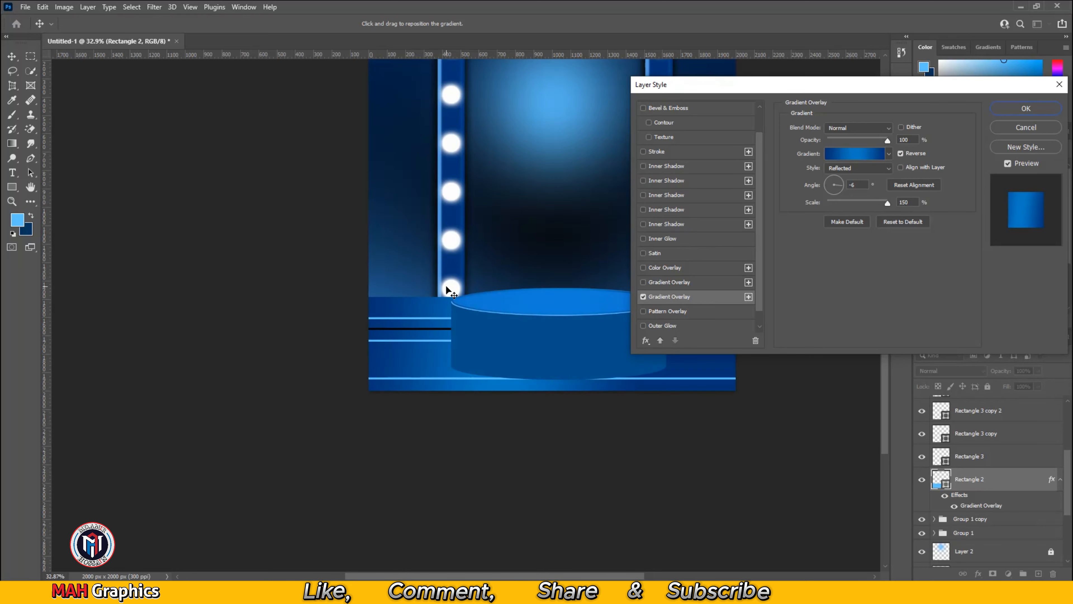
left_click(1016, 108)
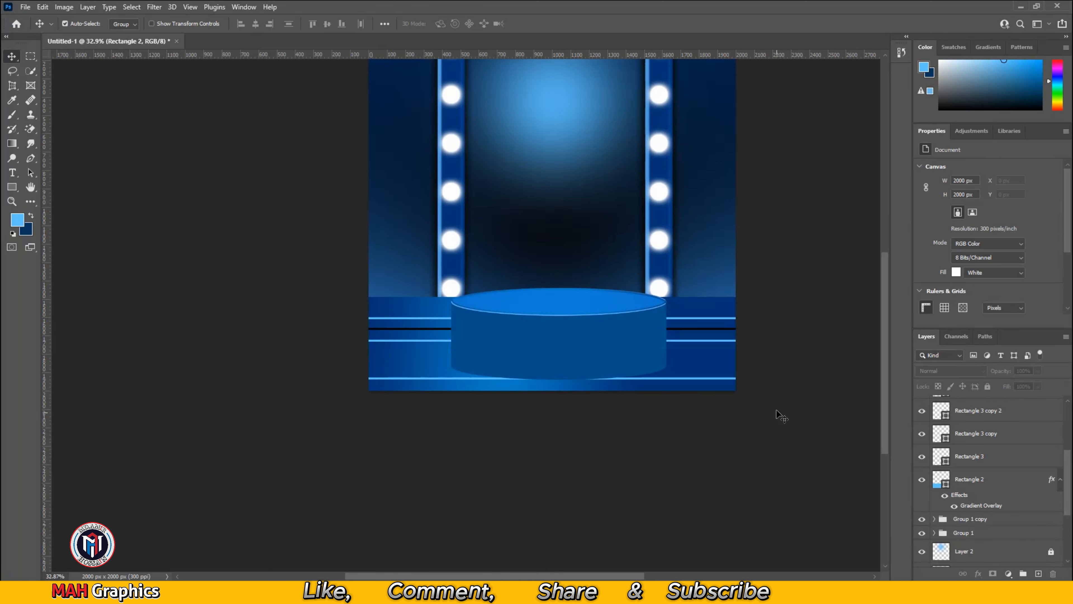
Place the headphone image pngwing.com (25) in the document as an embedded object.
left_click_drag(544, 199, 543, 265)
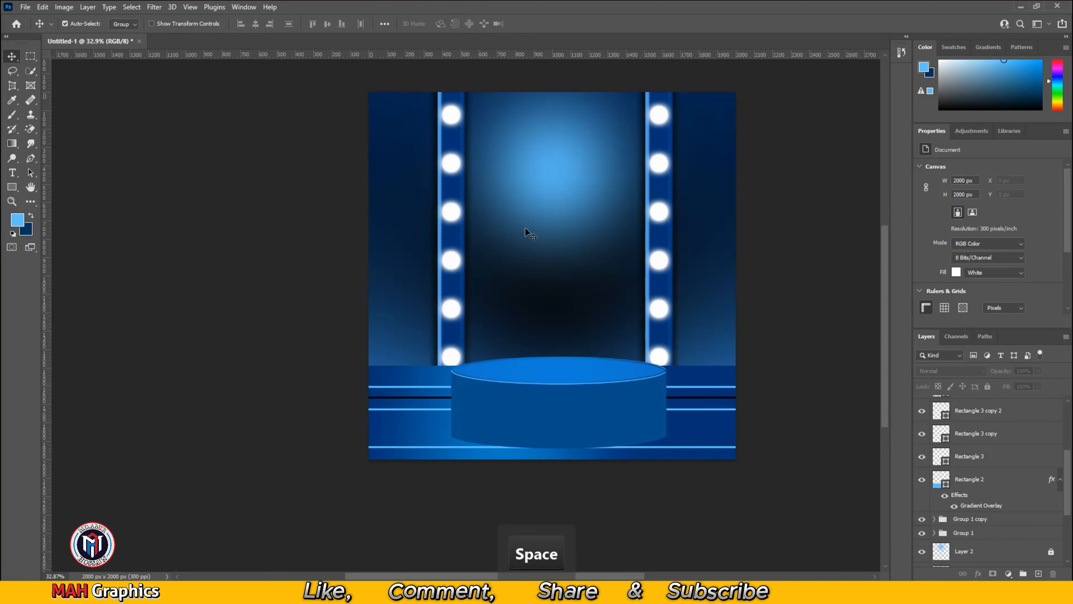
left_click(453, 138)
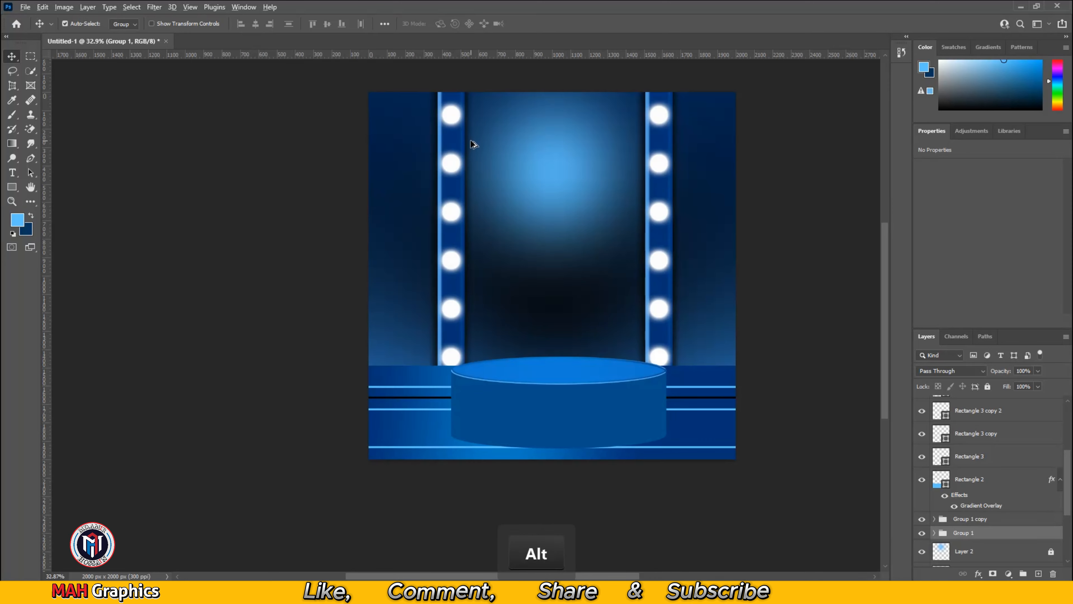
scroll(470, 139, "up", 2, "alt")
left_click(26, 7)
left_click(75, 263)
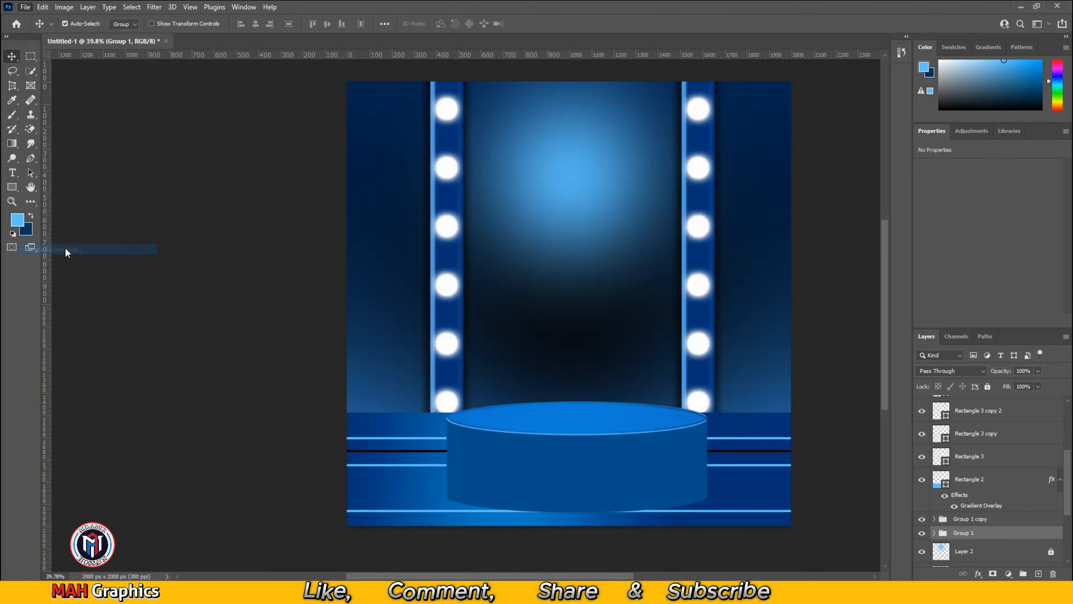
left_click(578, 351)
left_click(965, 561)
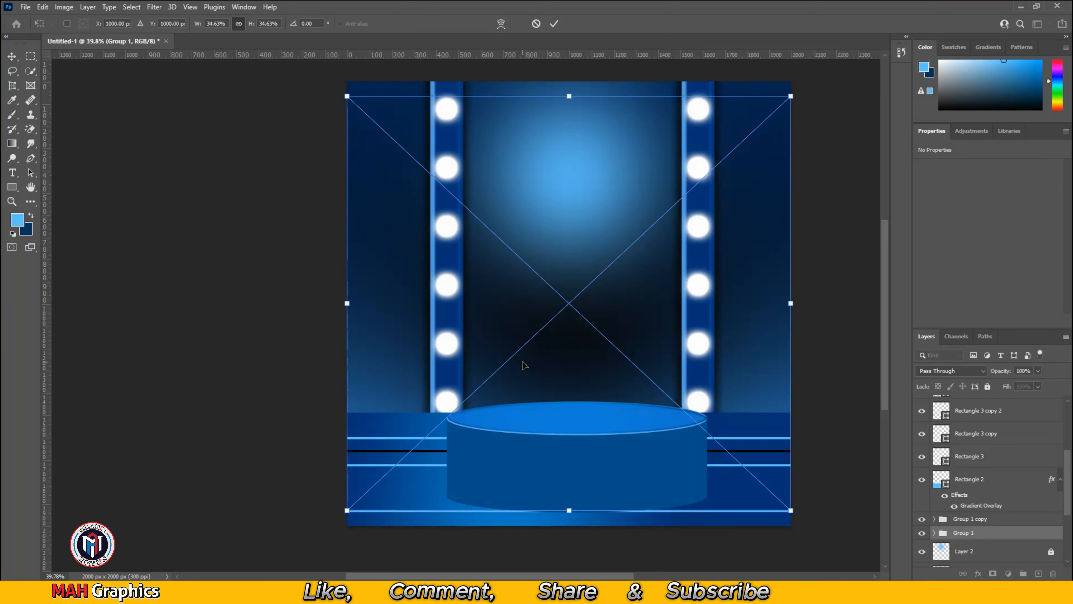
Scale the headphones down to about 1394 x 1304 px and bring their layer to the front.
left_click_drag(794, 95, 721, 151)
left_click(554, 24)
key("ctrl+shift+bracketright")
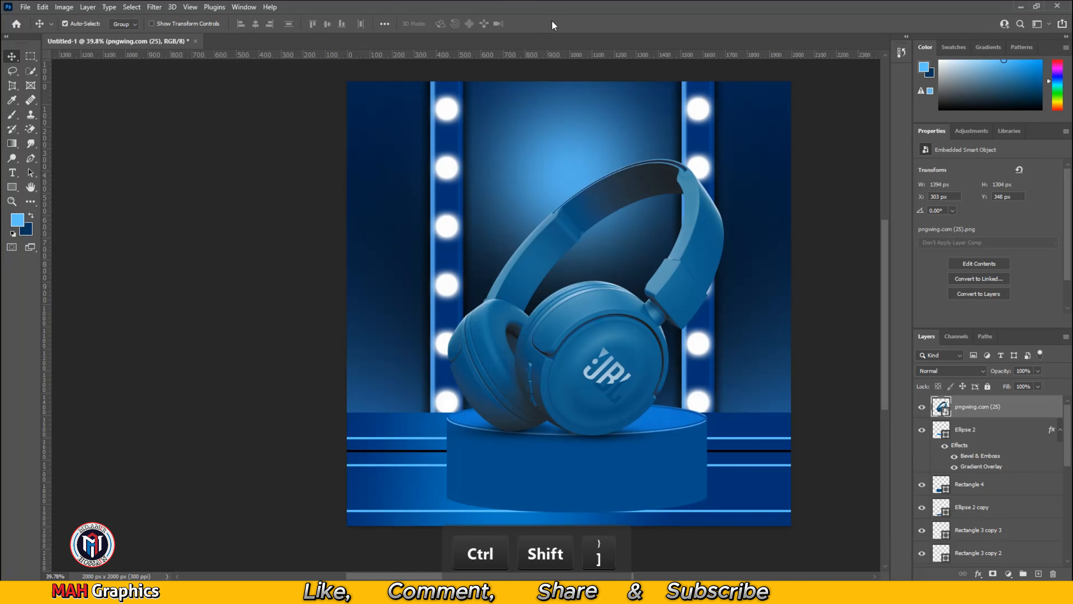
Rotate the headphones to about -9°, scale them to about 24.7%, and seat them on top of the podium.
mouse_move(582, 288)
left_mouse_down()
mouse_move(571, 258)
mouse_move(565, 293)
left_mouse_up()
key("ctrl+t")
left_click_drag(743, 427, 761, 378)
left_click_drag(598, 322, 584, 322)
left_click_drag(747, 377, 756, 384)
left_click_drag(602, 330, 602, 321)
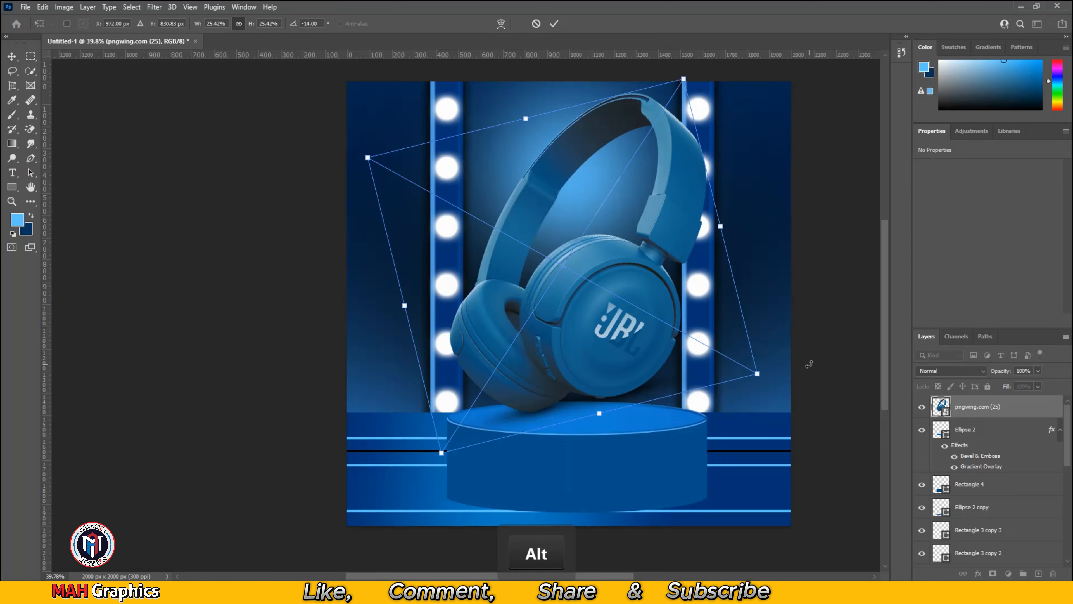
left_click(763, 377, "alt")
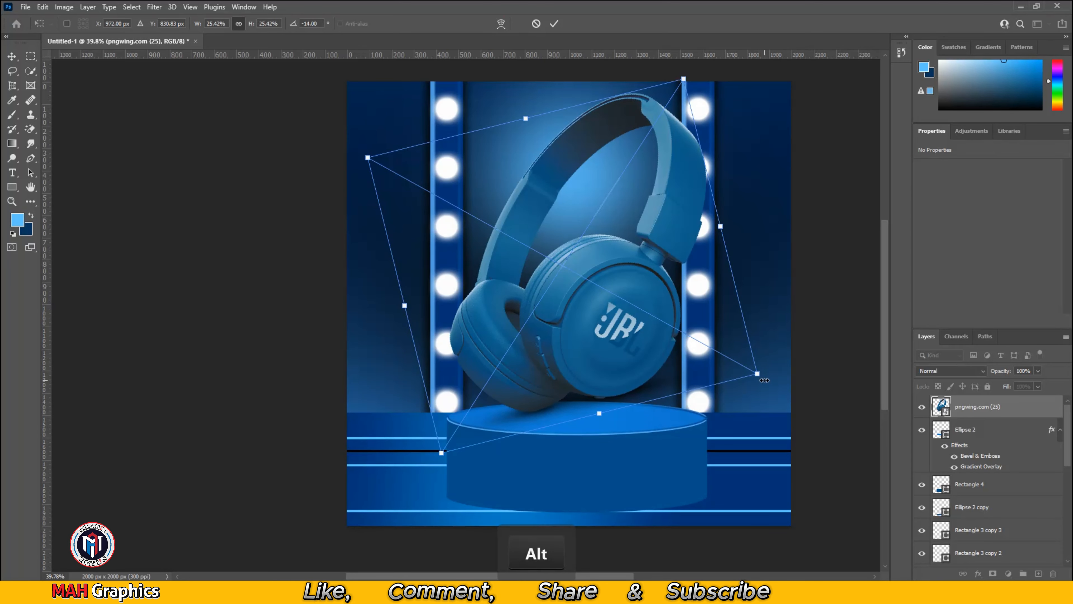
left_click_drag(768, 383, 742, 387)
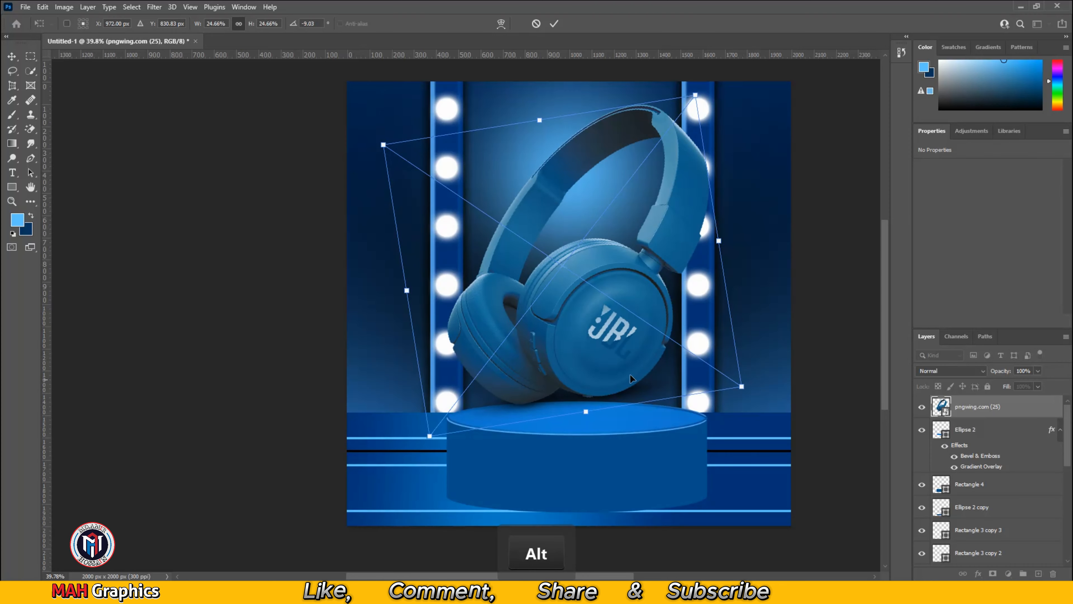
left_click_drag(618, 345, 621, 358)
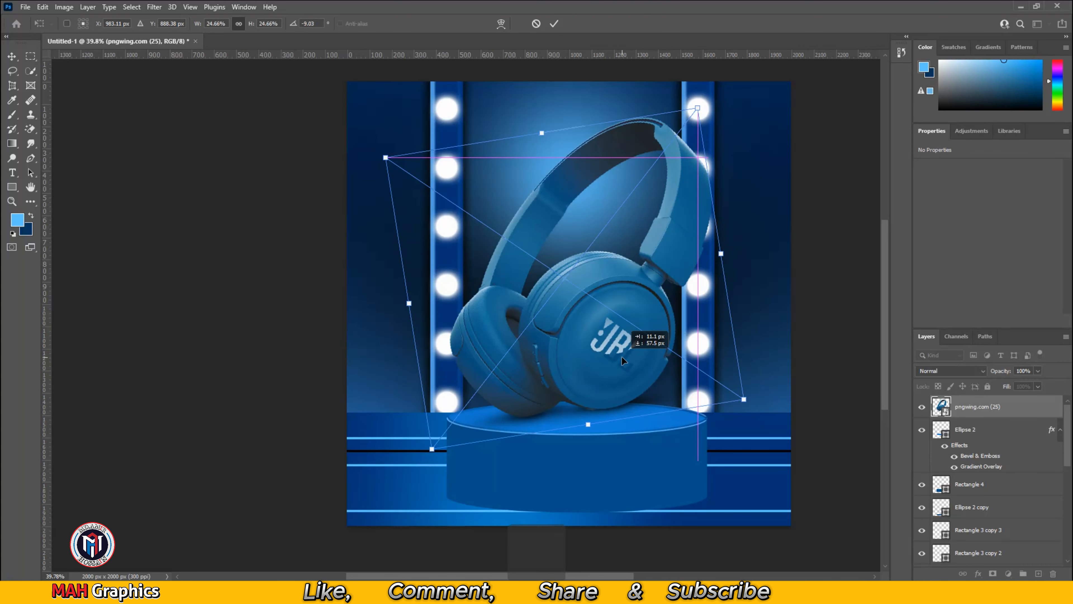
left_click(554, 23)
Apply the Camera Raw filter to the headphones with temperature -27, tint -12, contrast +21, highlights +5, vibrance +14 and saturation +5.
scroll(574, 276, "up", 2)
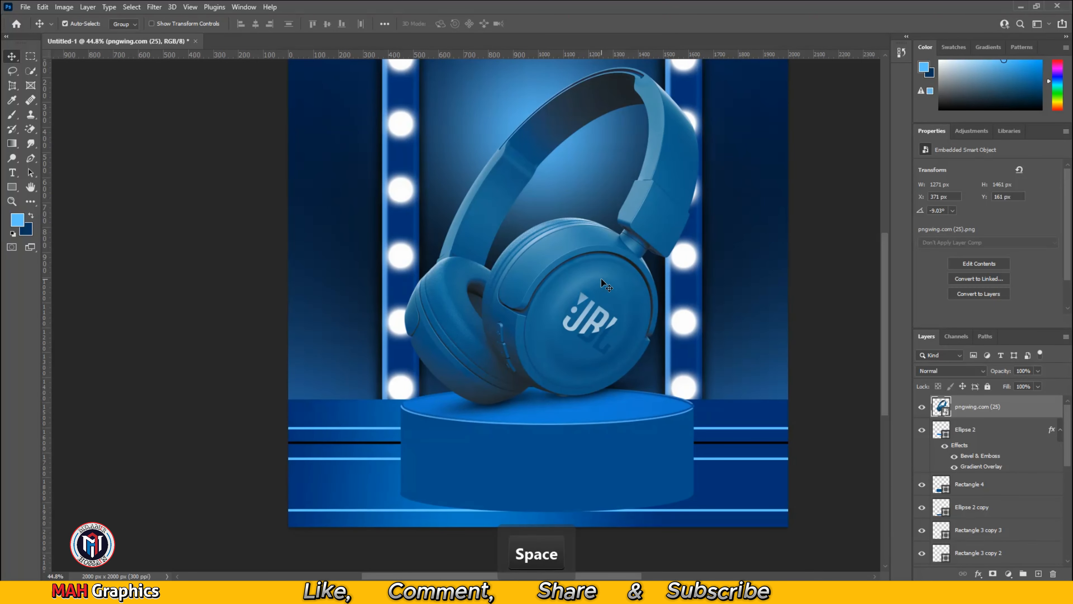
left_click(154, 7)
left_click(175, 90)
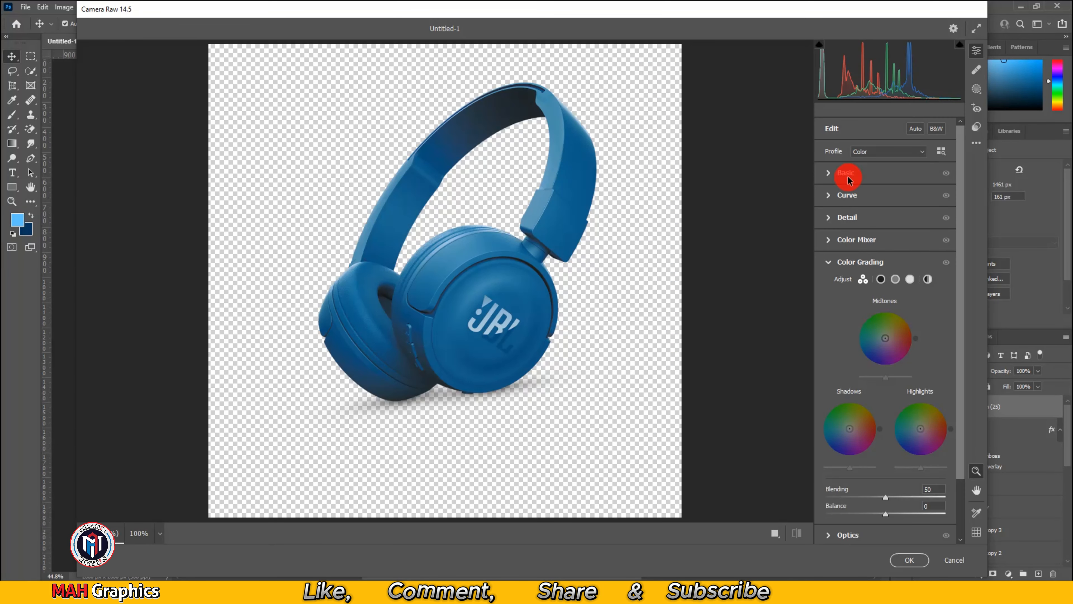
left_click(847, 174)
left_click_drag(885, 216, 891, 299)
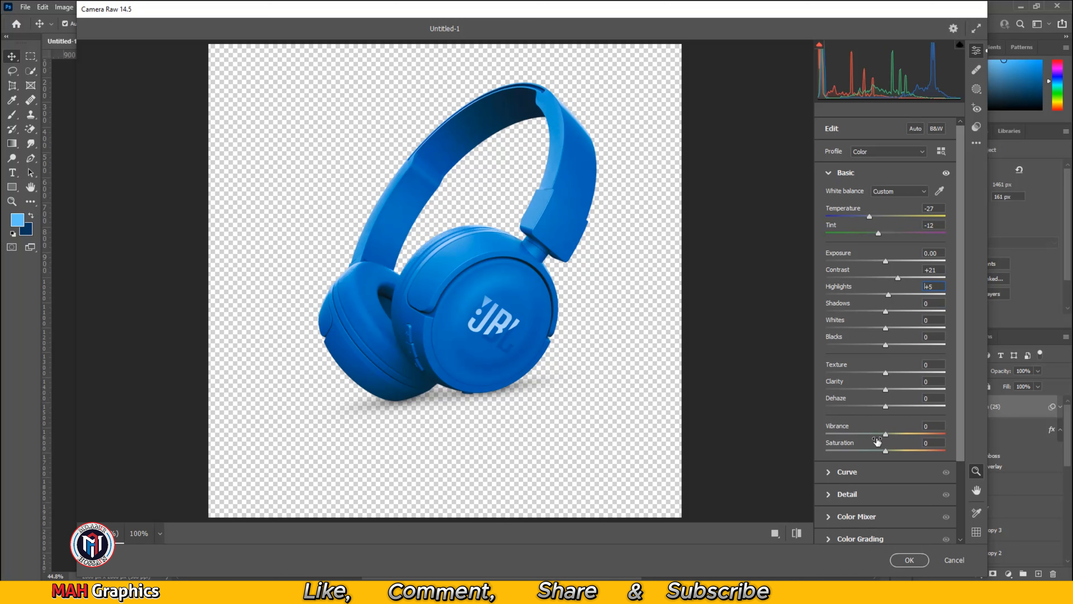
mouse_move(886, 440)
left_mouse_down()
mouse_move(898, 437)
mouse_move(888, 451)
left_mouse_up()
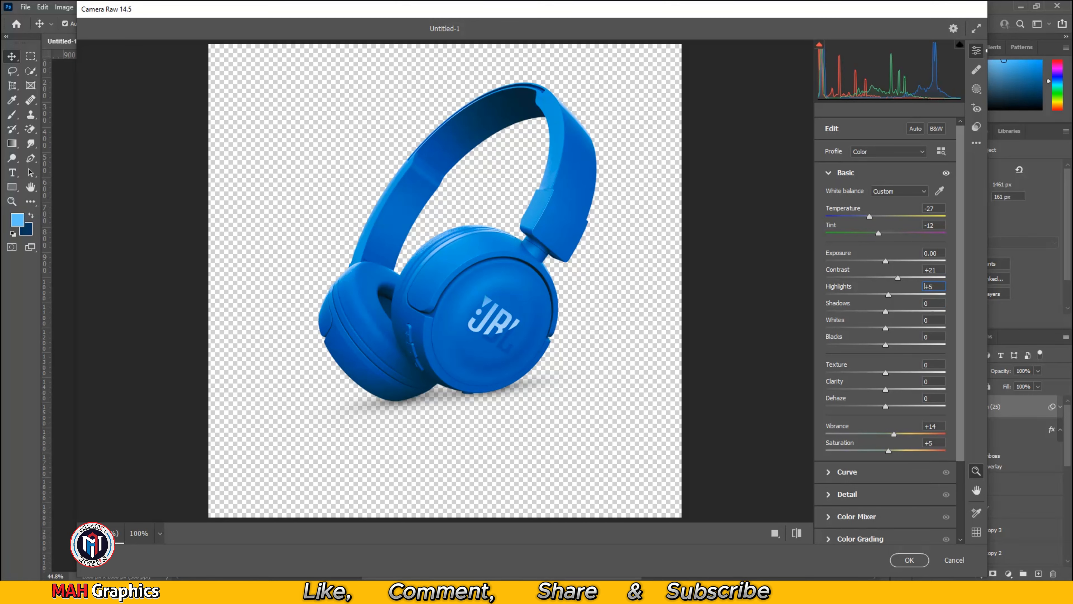
left_click(910, 561)
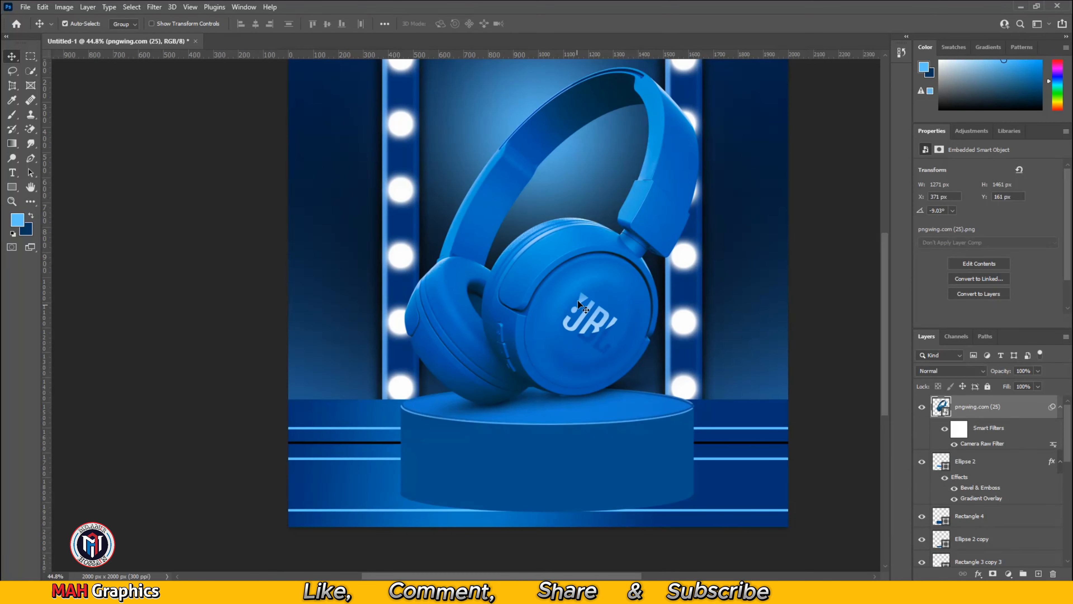
Nudge the headphones slightly up and left to X 356 px, Y 147 px.
scroll(627, 237, "up", 3)
left_click(704, 241)
left_click_drag(704, 242, 701, 237)
left_click_drag(569, 313, 565, 314)
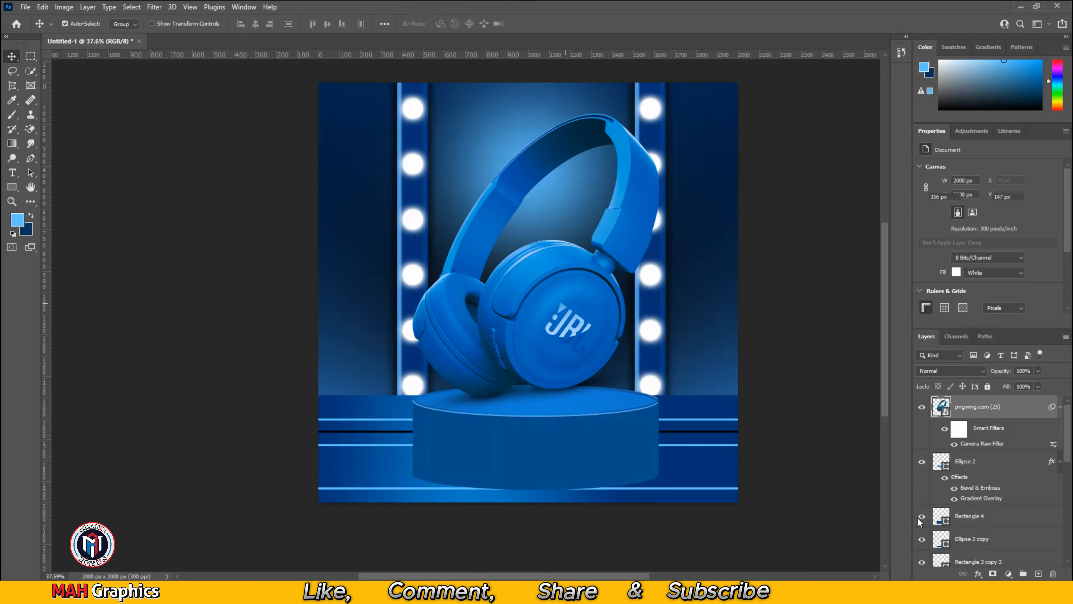
Unlock Layer 1 and set up the Brush with a size of 1700 px and an opacity of 54%.
scroll(966, 511, "down", 3)
left_click(943, 470)
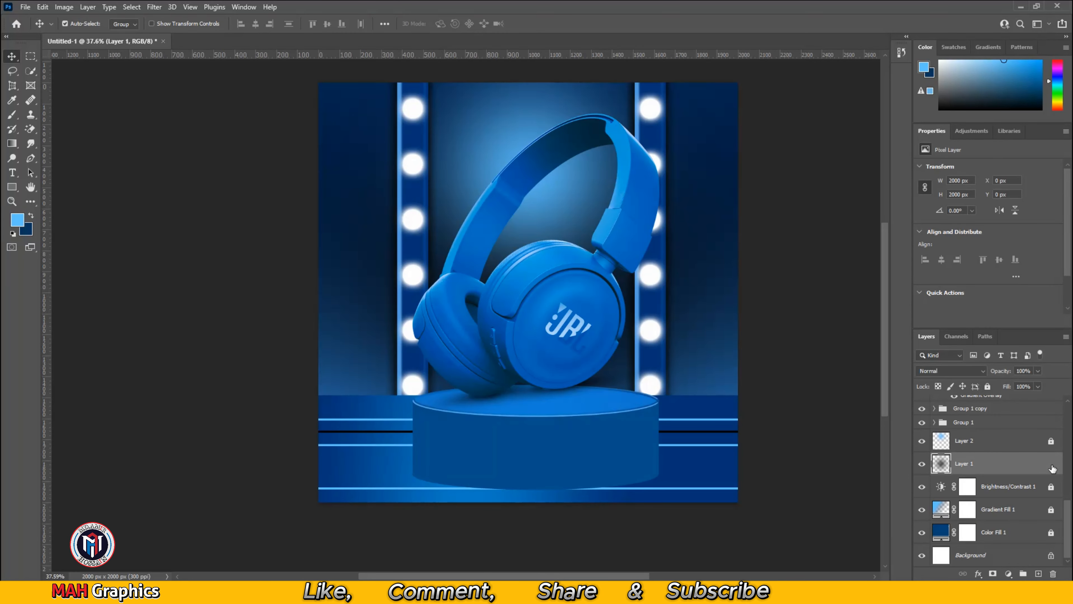
left_click(12, 119)
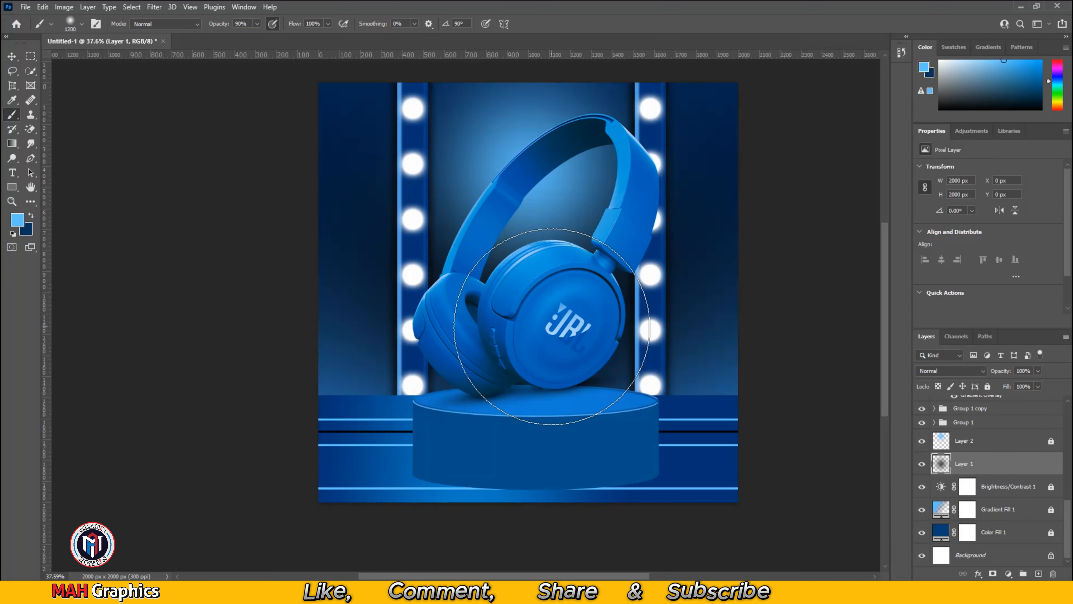
key("bracketright")
key("bracketright")
key("bracketright")
key("bracketright")
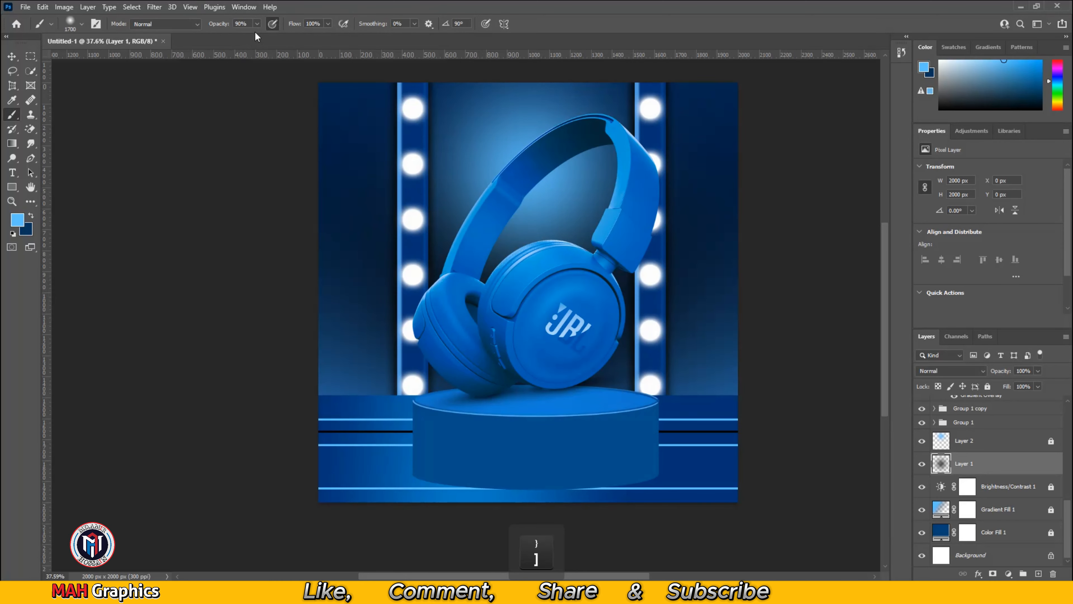
left_click(257, 24)
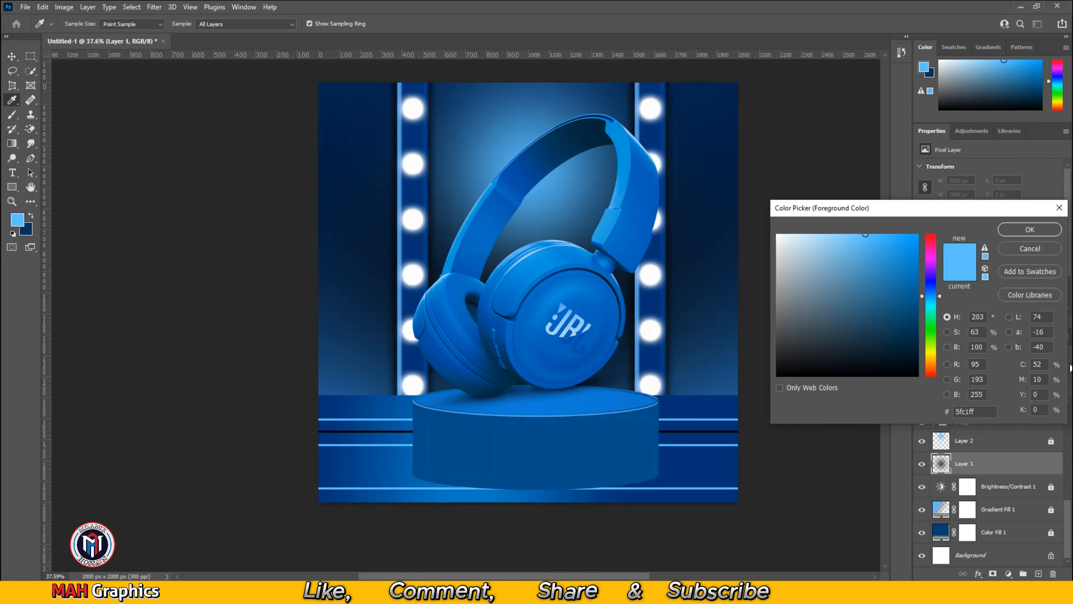
Set the foreground colour to black with all four CMYK values at 100%.
type("100")
key("Tab")
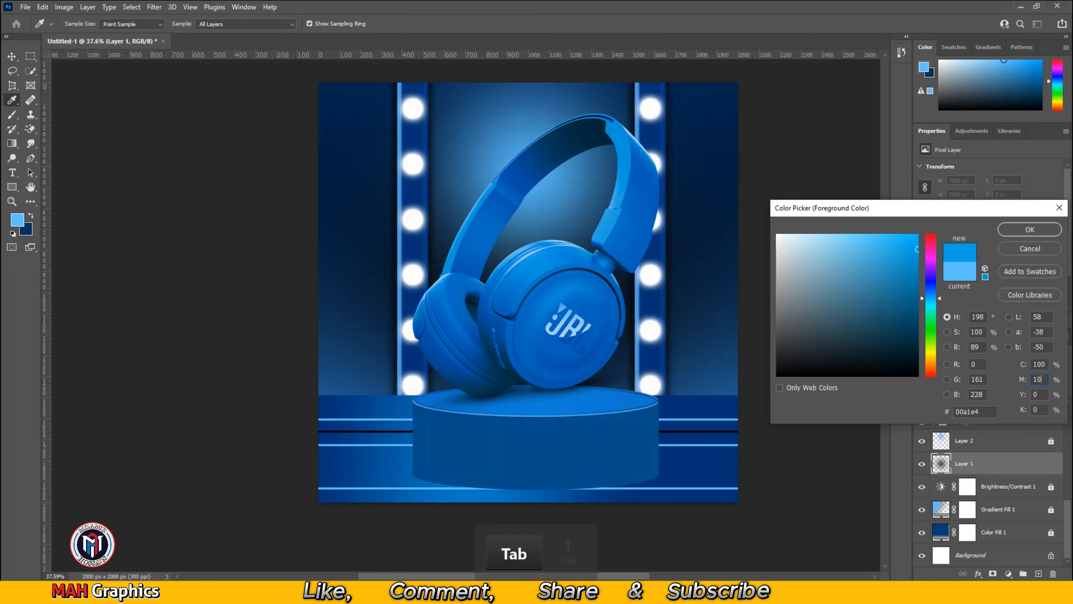
type("100")
key("Tab")
type("100")
key("Tab")
type("100")
key("Return")
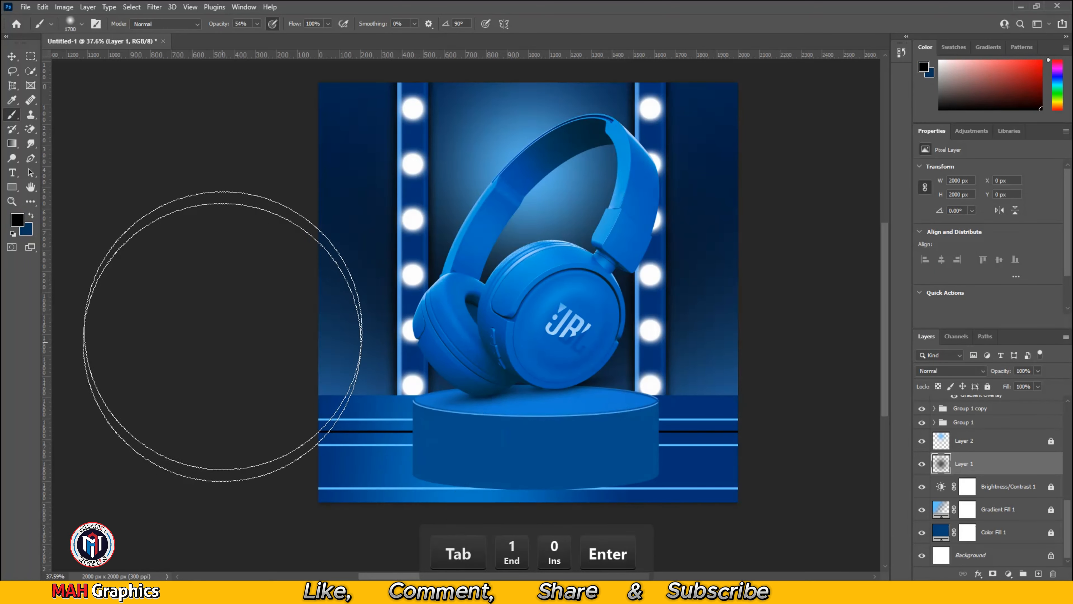
Paint a single soft black dab on Layer 1 behind the headphones to darken the centre of the background.
left_click(532, 301)
key("alt")
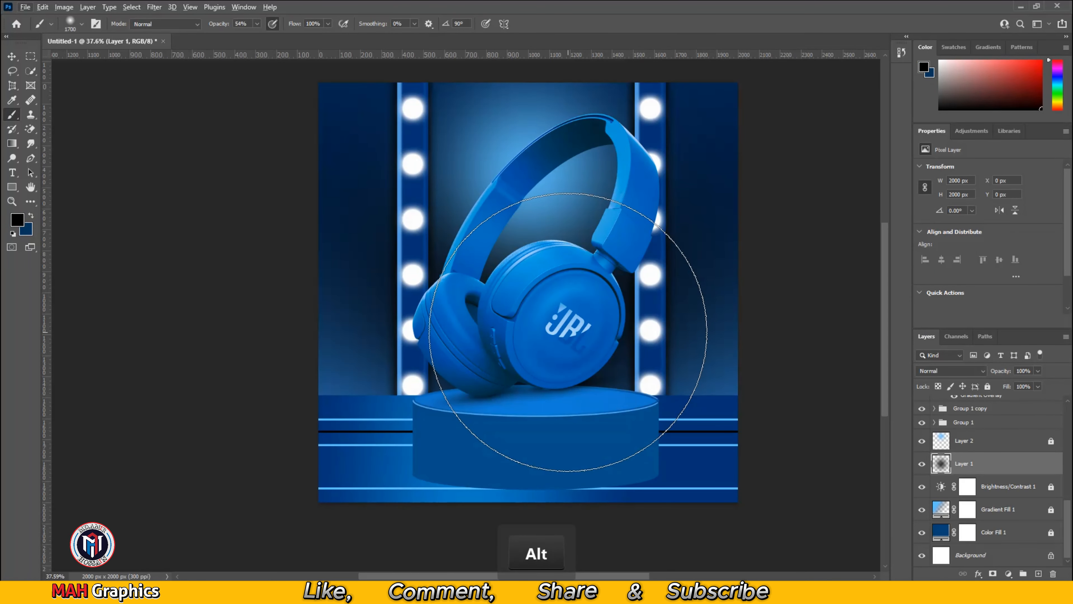
left_click(11, 59)
left_click(308, 227)
scroll(476, 253, "down", 4)
scroll(481, 299, "up", 3)
left_click_drag(592, 272, 594, 299)
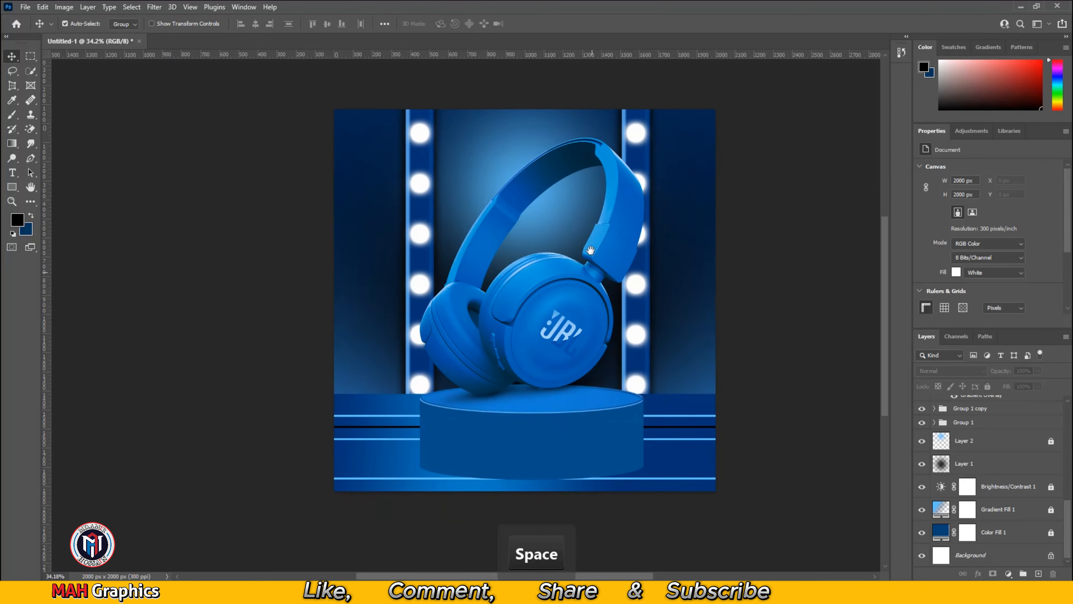
left_click_drag(591, 250, 591, 248)
scroll(612, 317, "up", 1)
left_click_drag(609, 327, 607, 325)
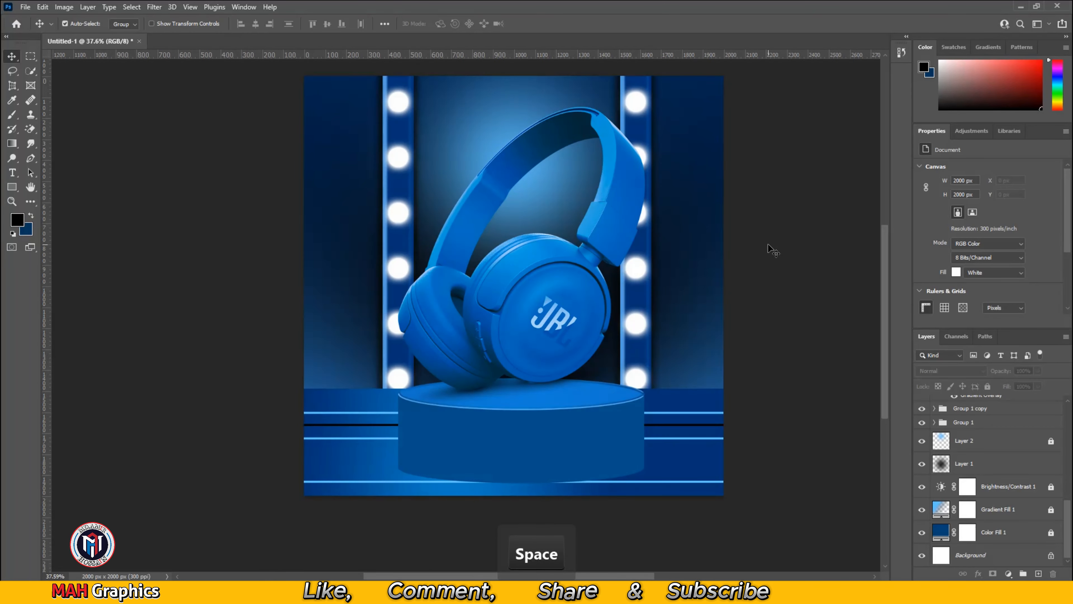
Place the shadow image pngwing.com (50) from the Shawod folder as an embedded object above the headphones.
scroll(540, 471, "up", 4)
left_click_drag(696, 391, 690, 384)
left_click(742, 373)
left_click(737, 338)
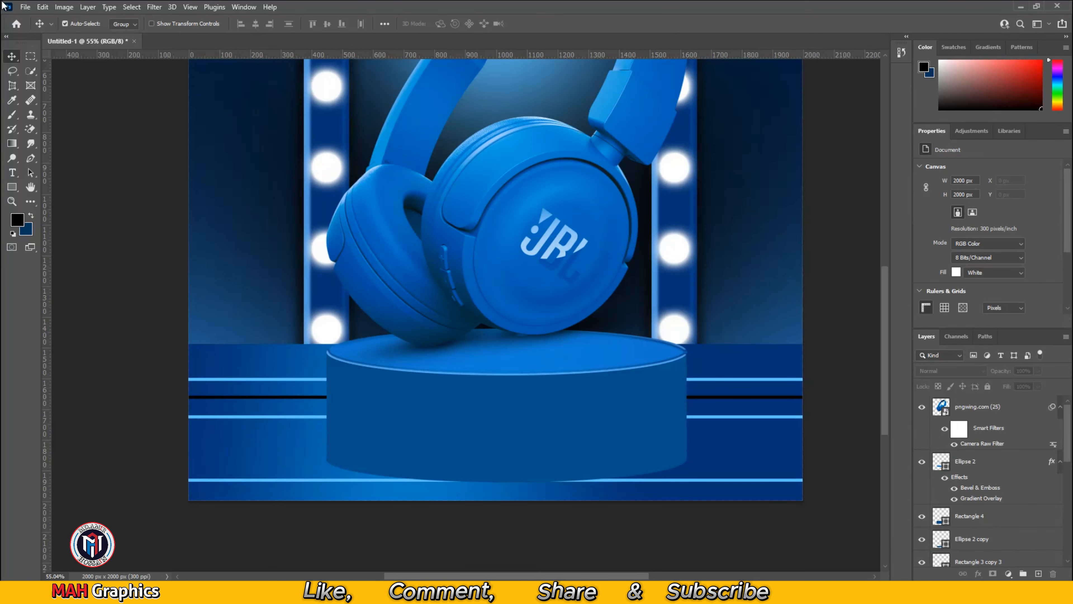
left_click(26, 8)
left_click(64, 243)
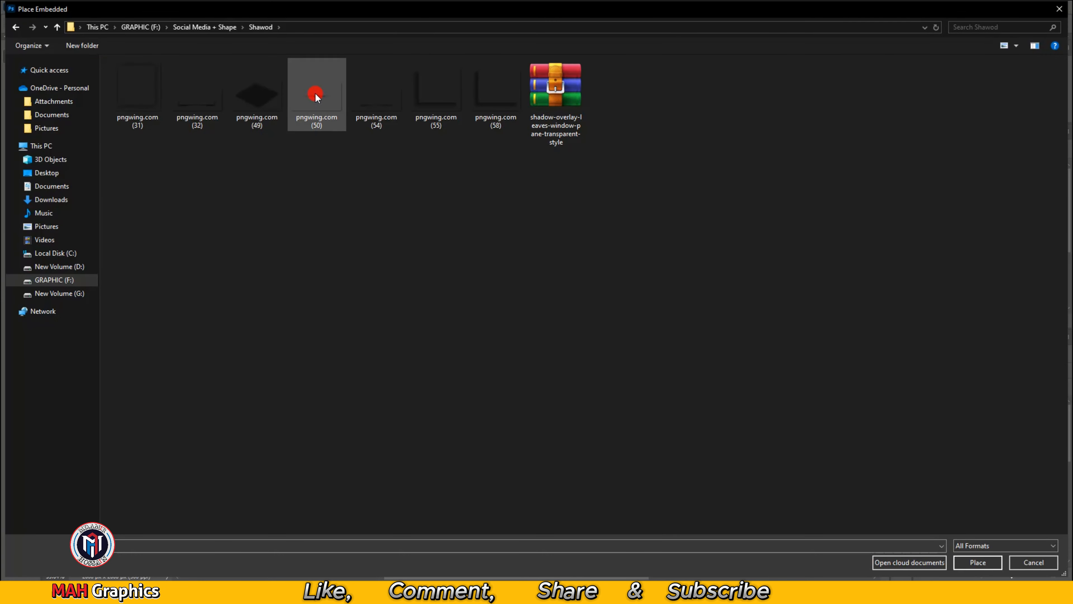
left_click(963, 564)
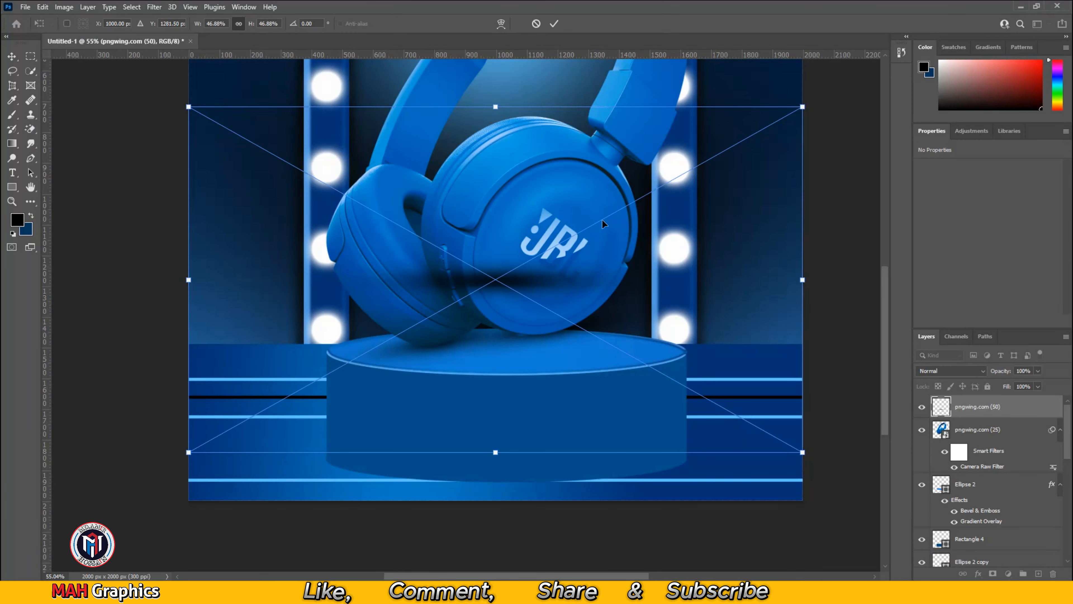
Flatten the embedded shadow to about 12% height and position it on the podium top directly beneath the headphones.
left_click_drag(496, 107, 496, 363)
left_click_drag(496, 408, 464, 343)
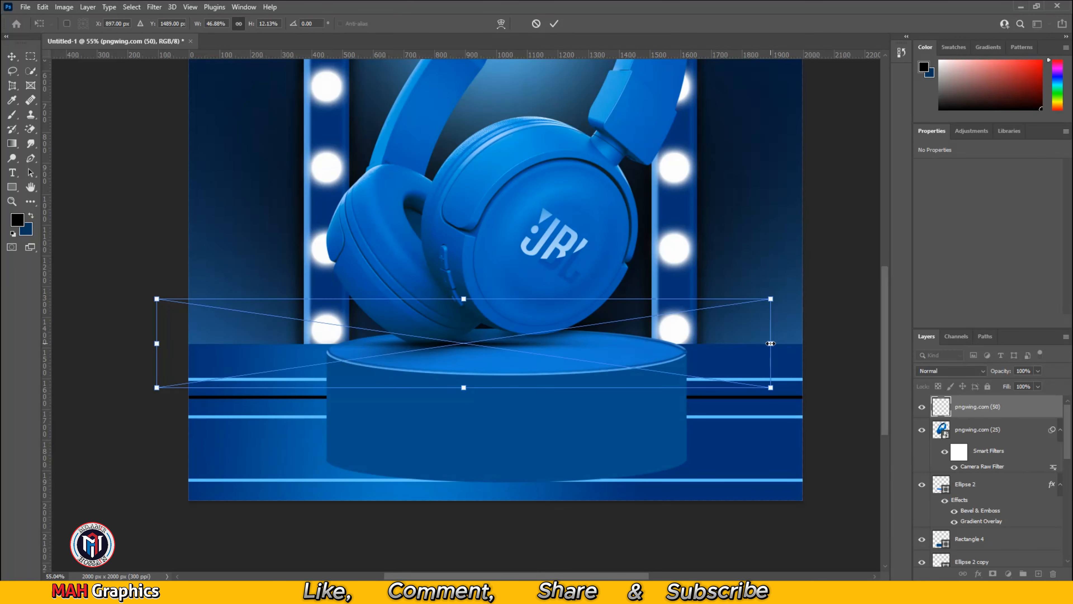
left_click(555, 24)
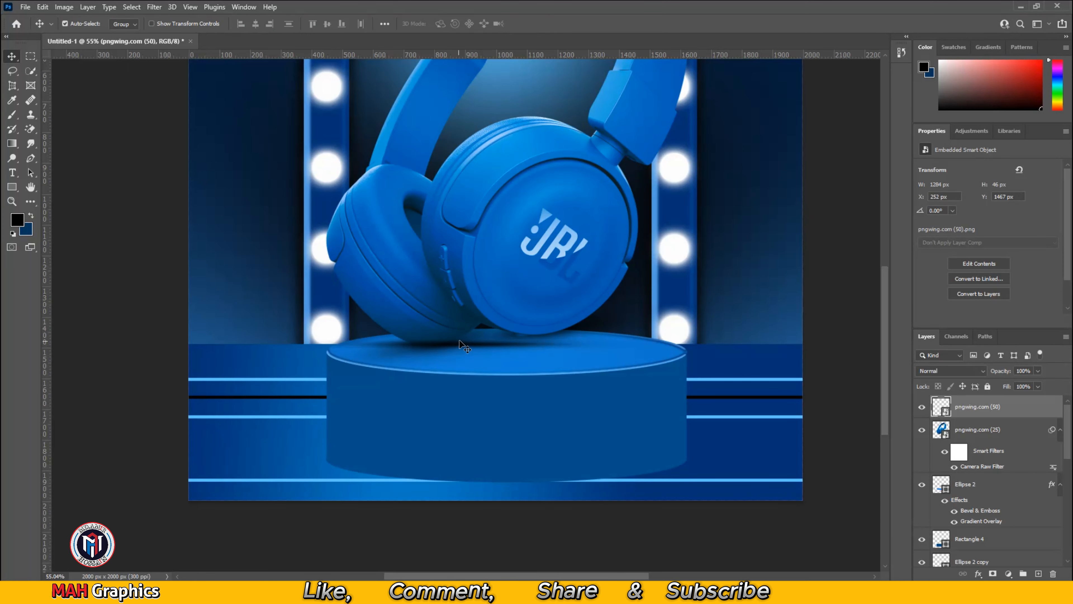
left_click_drag(464, 347, 467, 349)
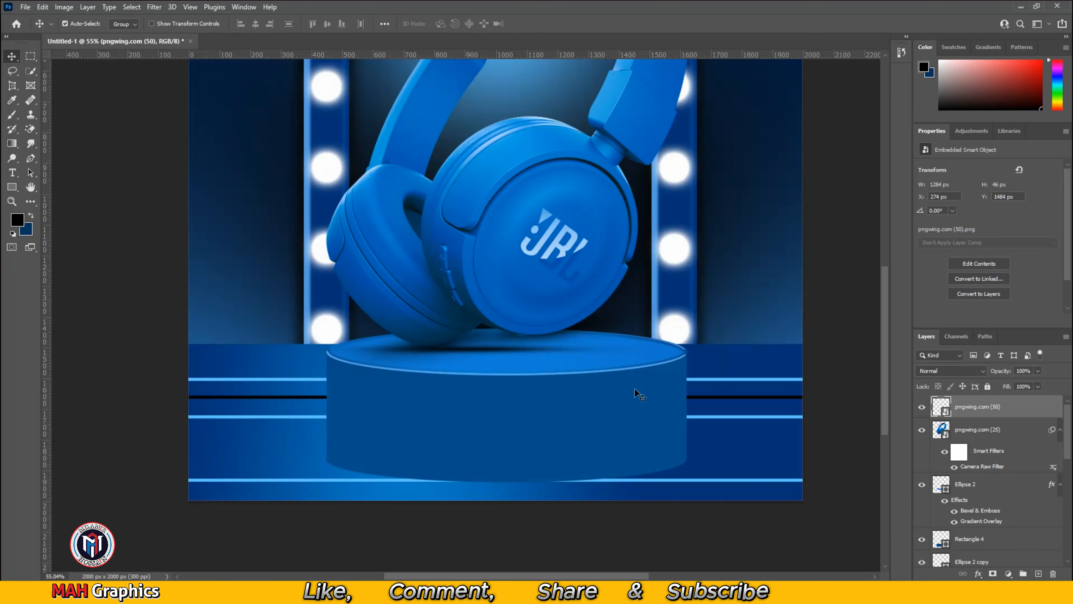
Place the shadow layer pngwing.com (50) beneath the headphones layer and reduce its opacity to 60%.
left_click_drag(1006, 407, 999, 466)
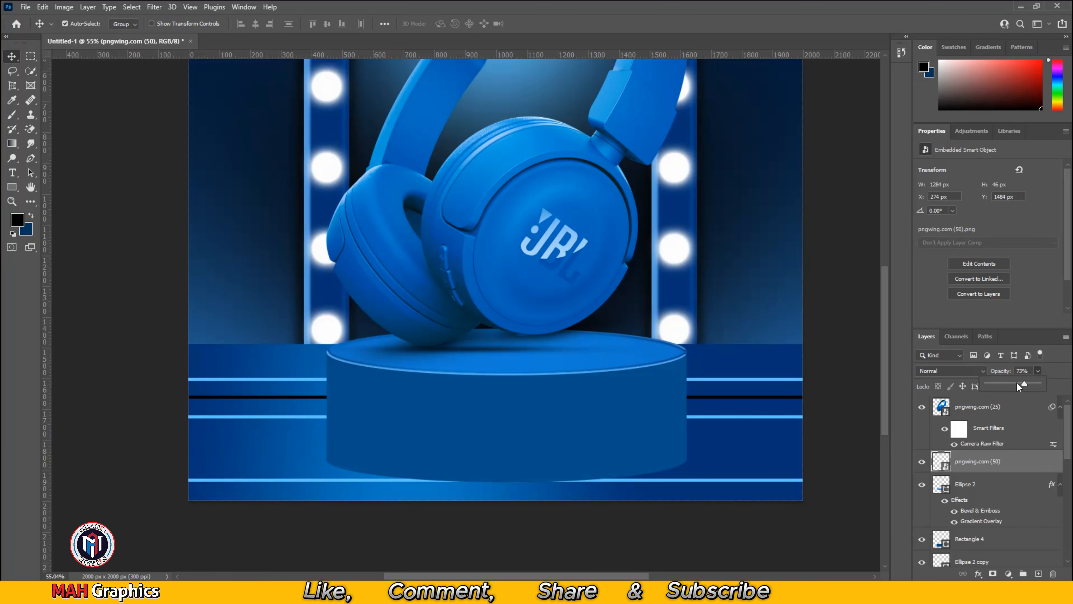
left_click(860, 230)
key("space")
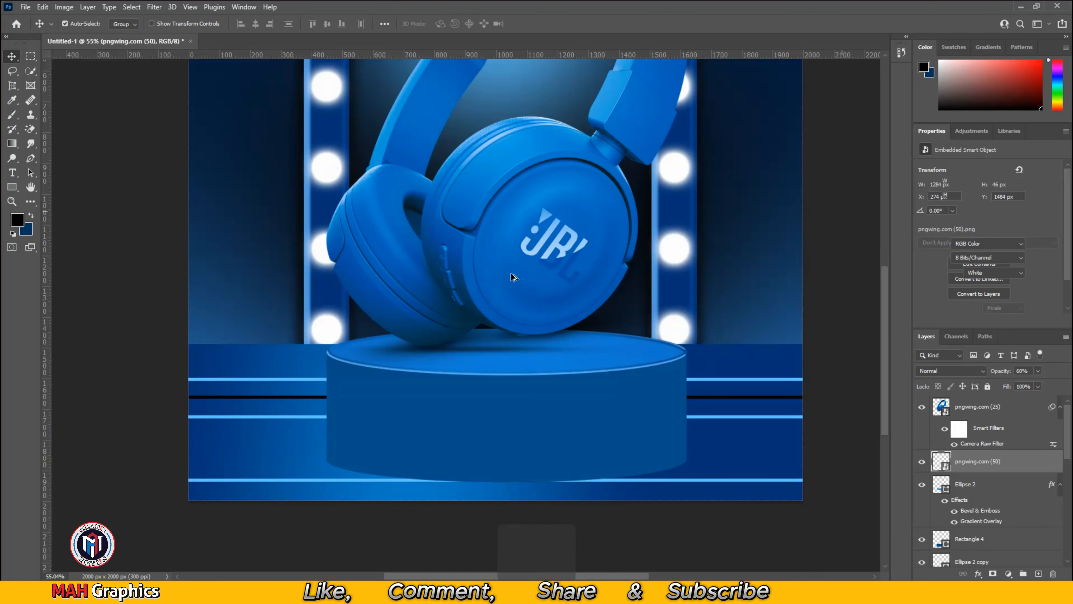
Add a layer mask to the Rectangle 2 base and reduce the black brush to 175 px at 12% opacity.
scroll(510, 273, "down", 4)
left_click_drag(574, 181, 576, 249)
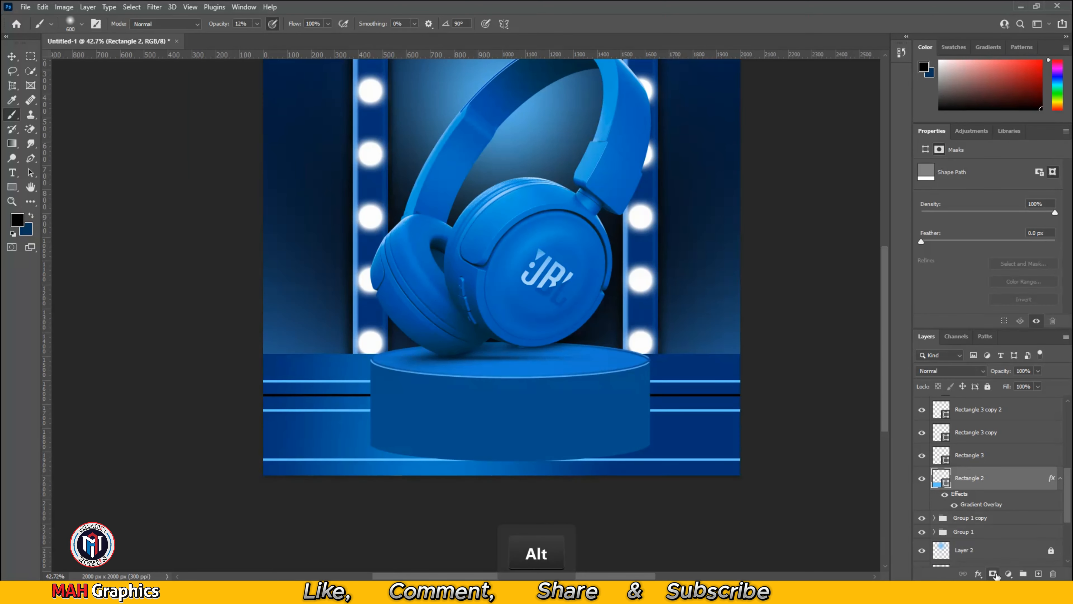
left_click(994, 574)
scroll(254, 368, "up", 5)
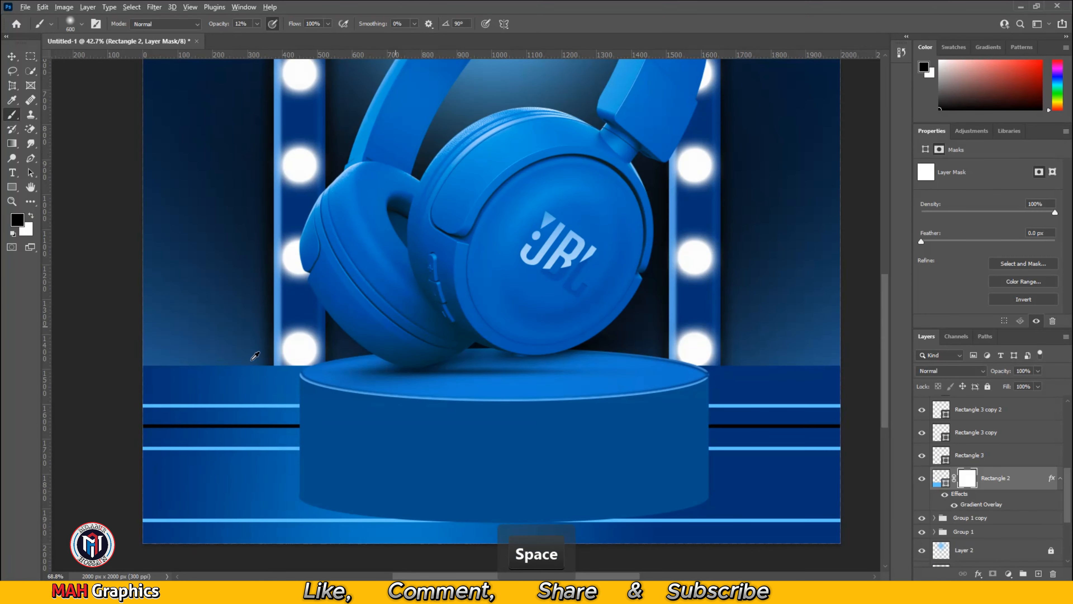
key("bracketleft")
key("bracketleft")
key("bracketleft")
key("bracketleft")
key("bracketleft")
key("bracketleft")
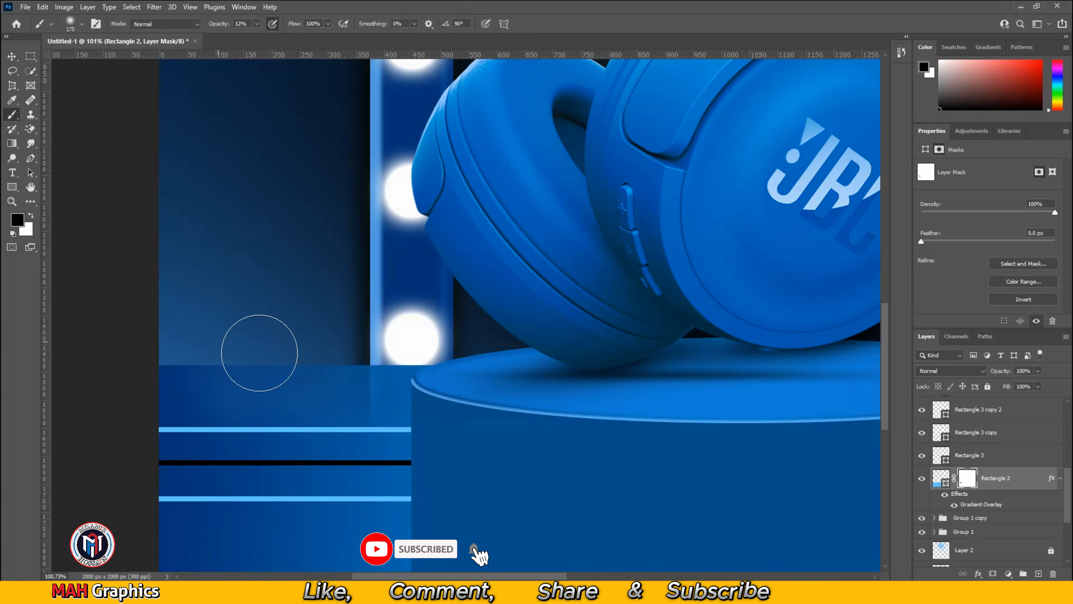
Paint softly in black on the Rectangle 2 mask along the base's upper edge to the right of the podium.
key("space")
left_click_drag(668, 406, 192, 329)
left_click(654, 266)
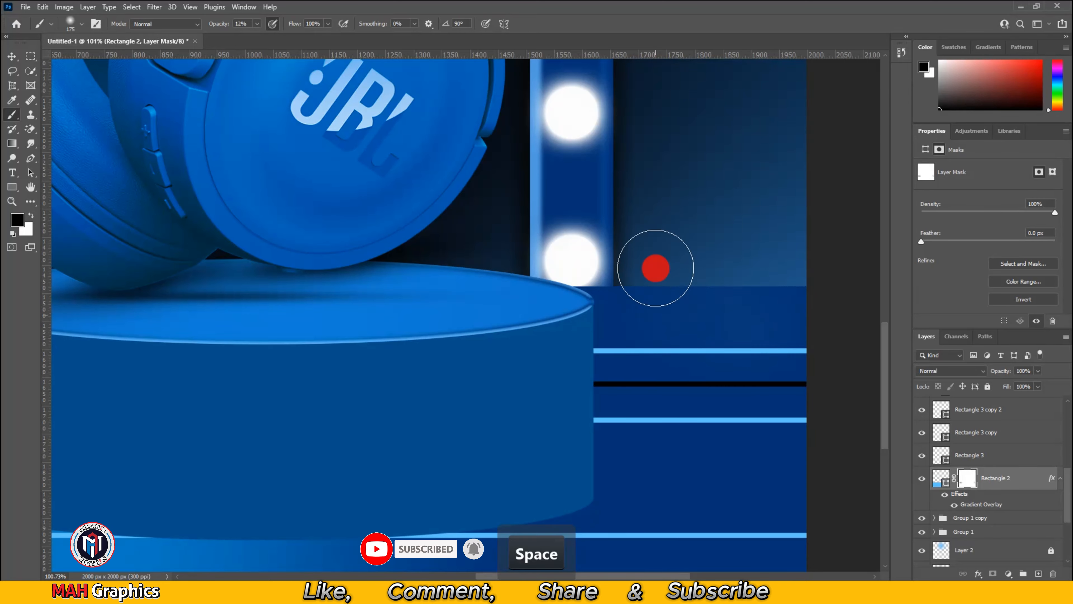
scroll(798, 246, "down", 5)
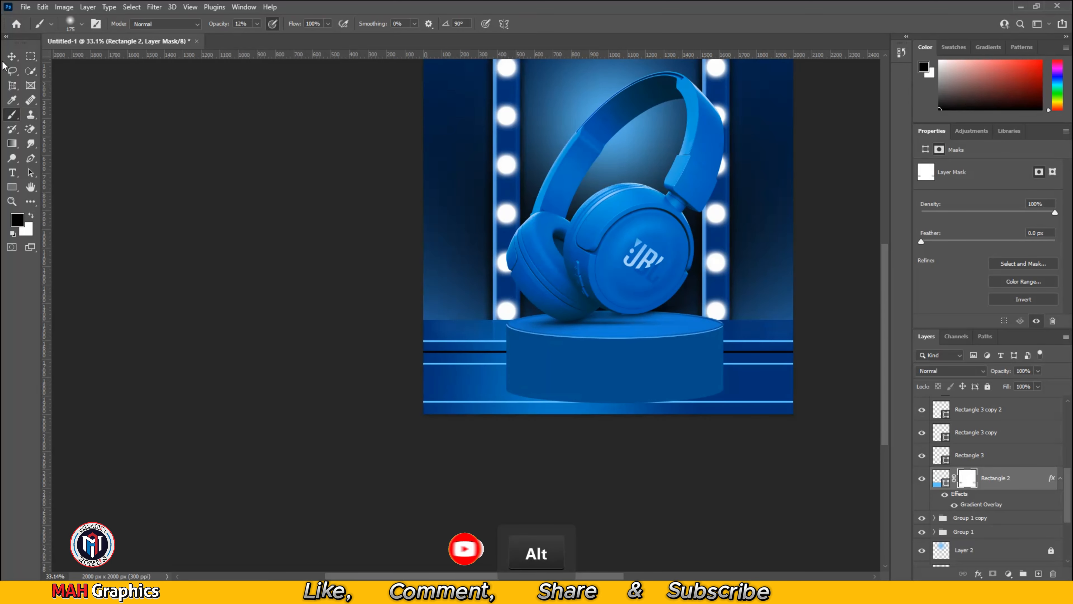
Paint white on the Rectangle 2 mask to restore the base beside the podium's left edge.
scroll(474, 287, "up", 3)
key("x")
scroll(493, 373, "up", 3)
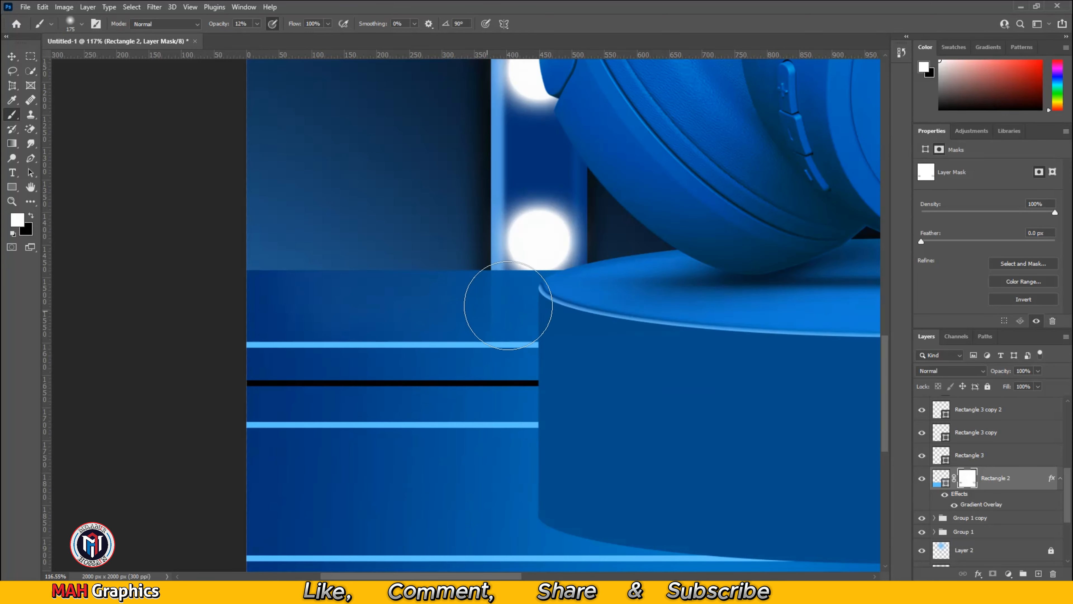
mouse_move(505, 355)
left_mouse_down()
mouse_move(486, 311)
mouse_move(481, 372)
left_mouse_up()
scroll(486, 444, "down", 5)
left_click_drag(487, 443, 414, 443)
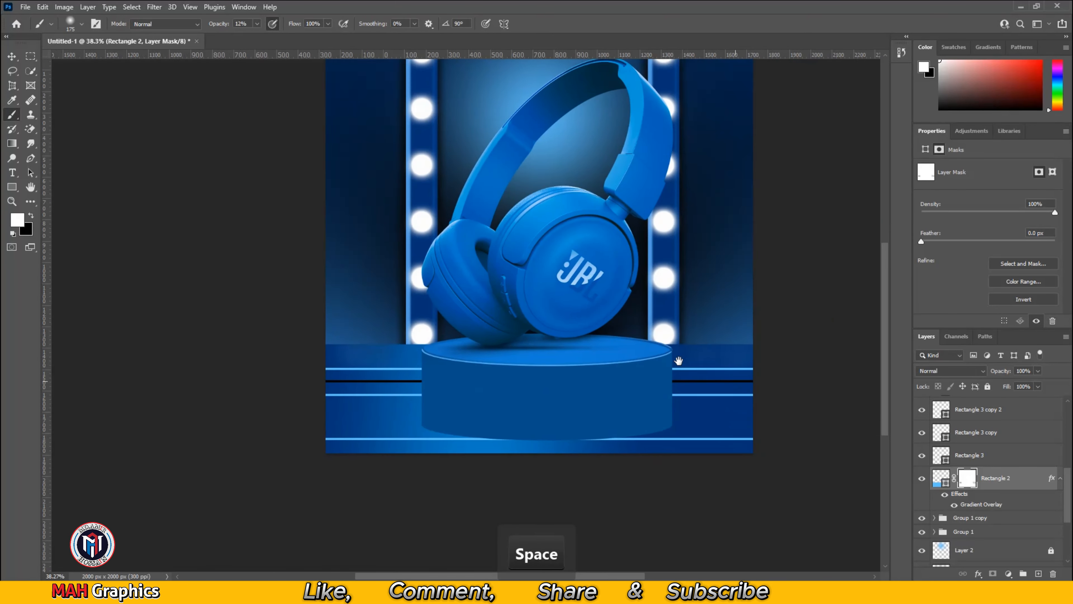
Shift the Gradient Overlay on Rectangle 2, set its angle to 165°, and apply the layer style.
left_click(12, 56)
left_click(821, 503)
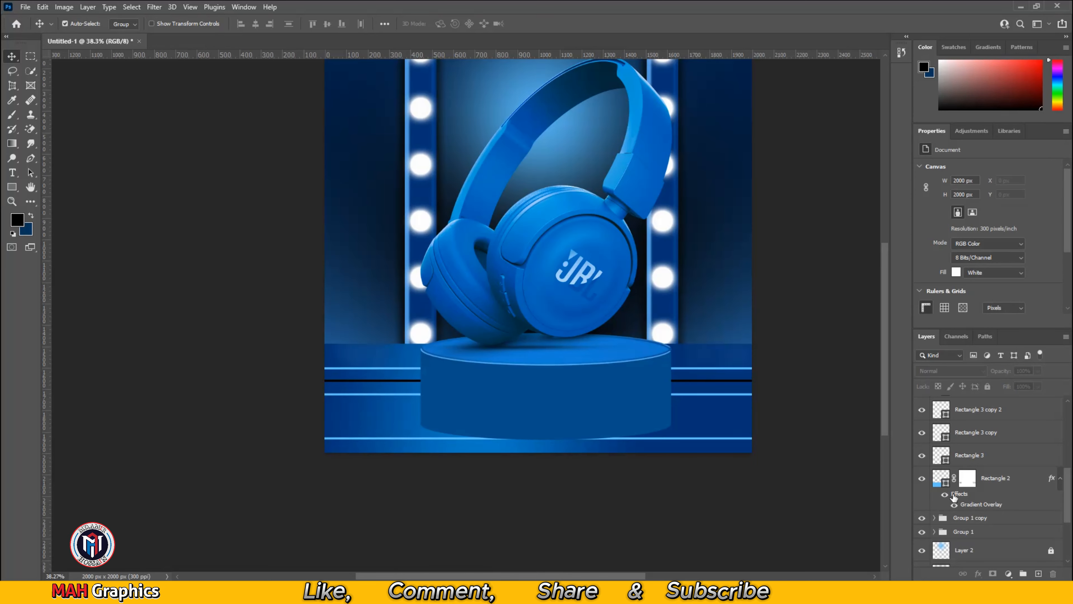
scroll(955, 525, "down", 2)
scroll(943, 476, "up", 2)
double_click(985, 491)
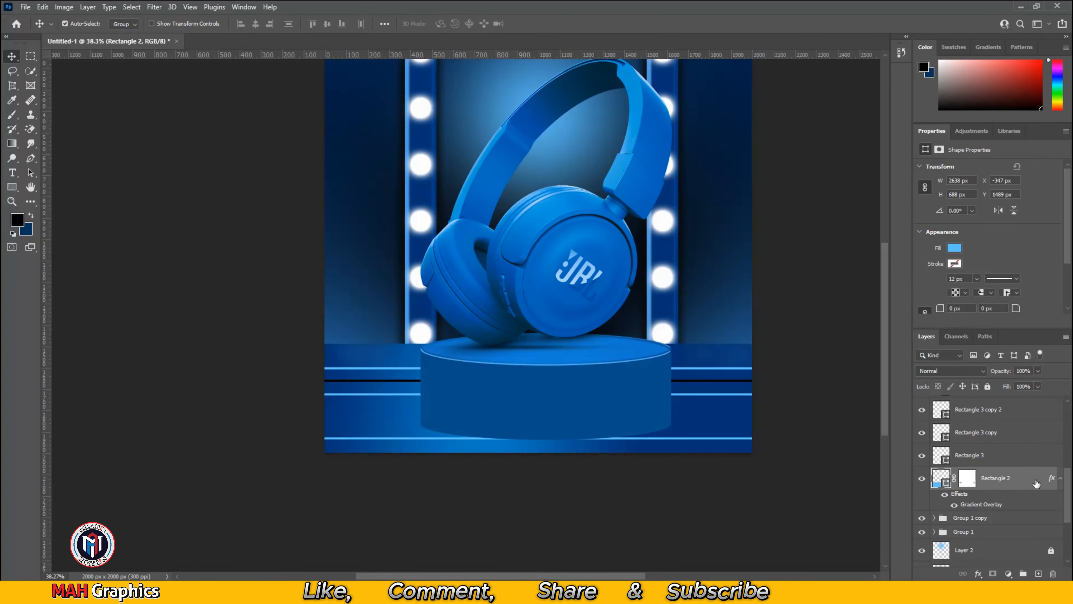
left_click(666, 282)
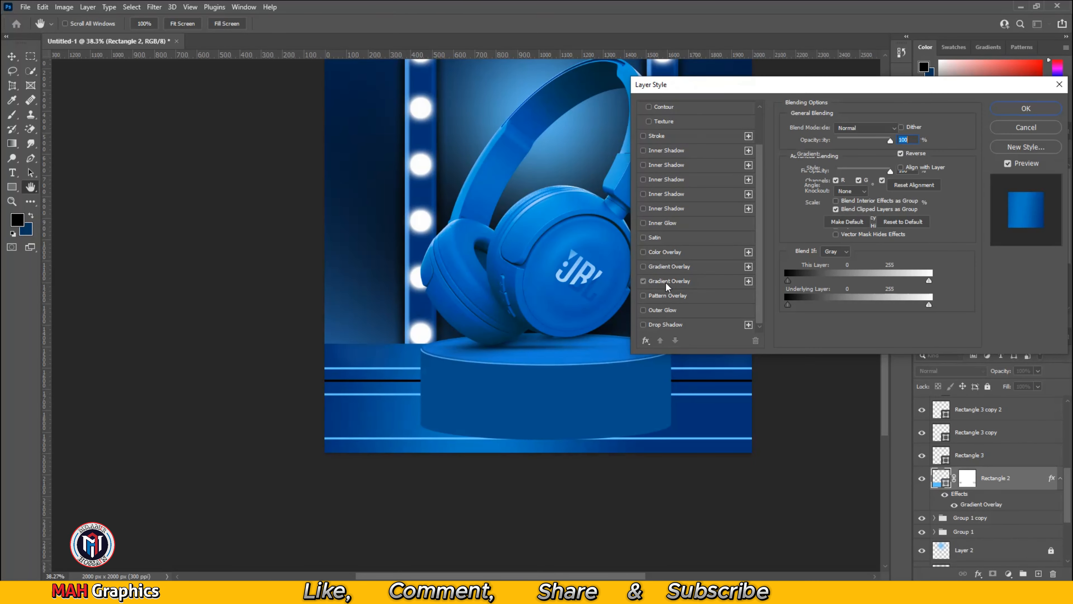
left_click_drag(756, 358, 706, 363)
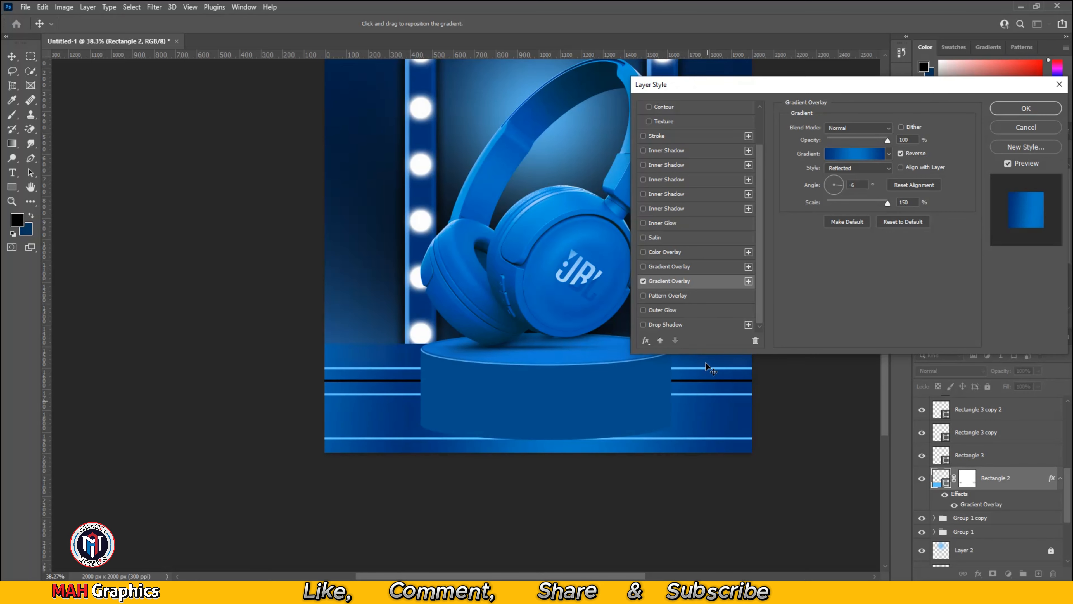
left_click_drag(841, 185, 819, 180)
key("Tab")
left_click_drag(846, 85, 887, 63)
left_click_drag(754, 386, 739, 388)
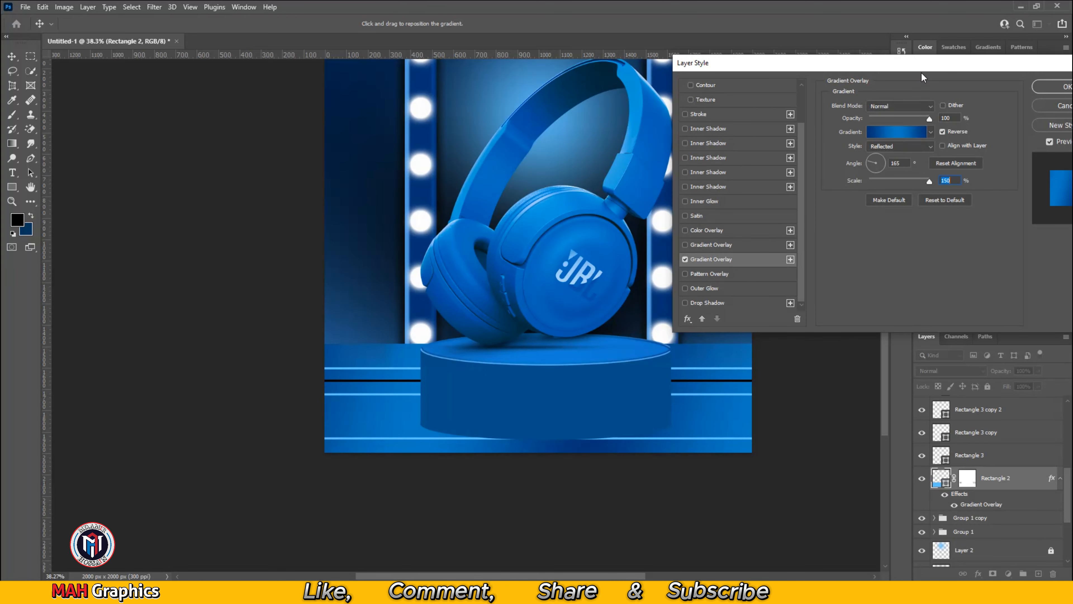
left_click_drag(921, 68, 711, 121)
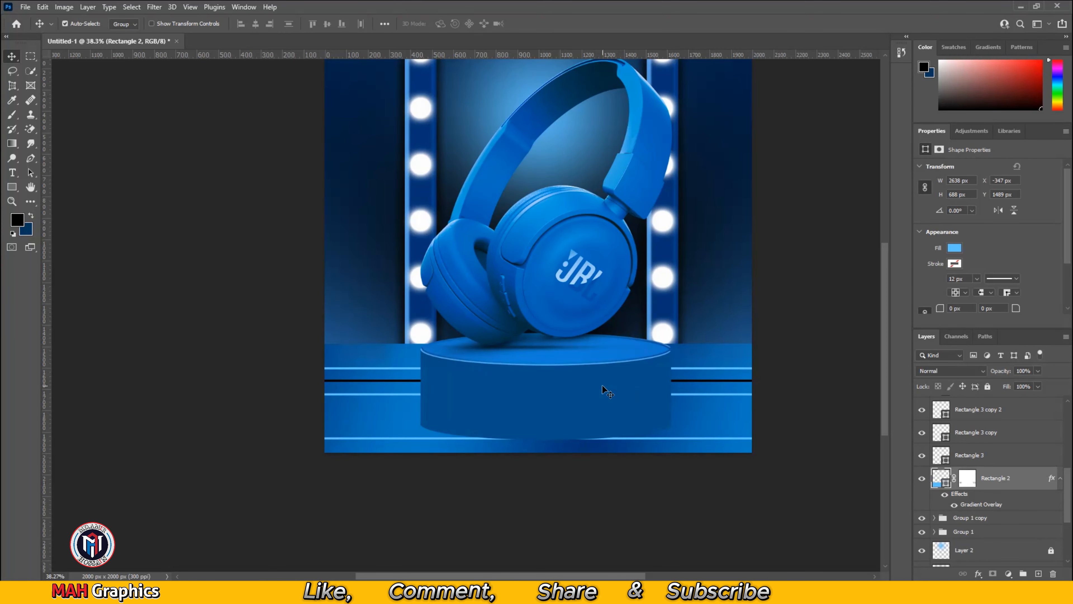
Draw a flat, unfilled ellipse with a 12 px light-blue stroke, about 1169 x 10 px, across the podium's front below its rim.
scroll(602, 385, "up", 2, "alt")
scroll(603, 408, "down", 2)
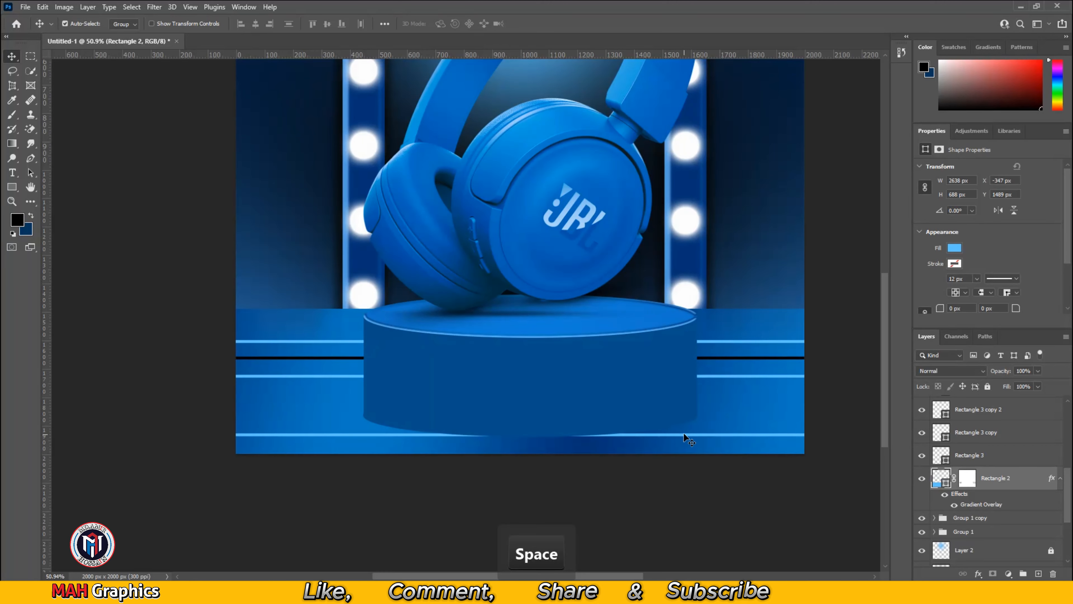
left_click_drag(684, 435, 687, 444, "alt")
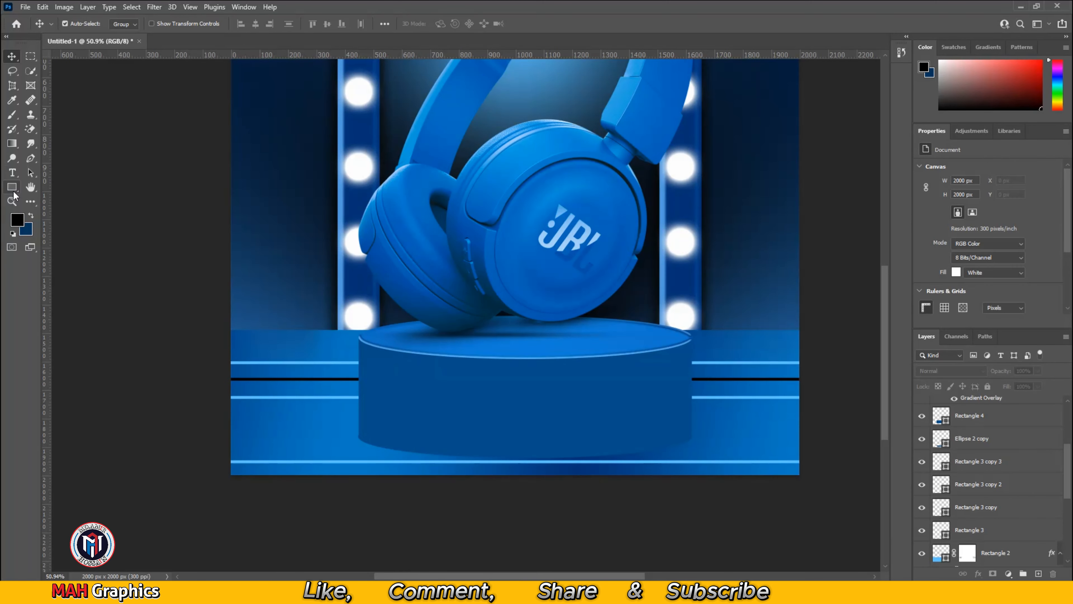
left_click(12, 187)
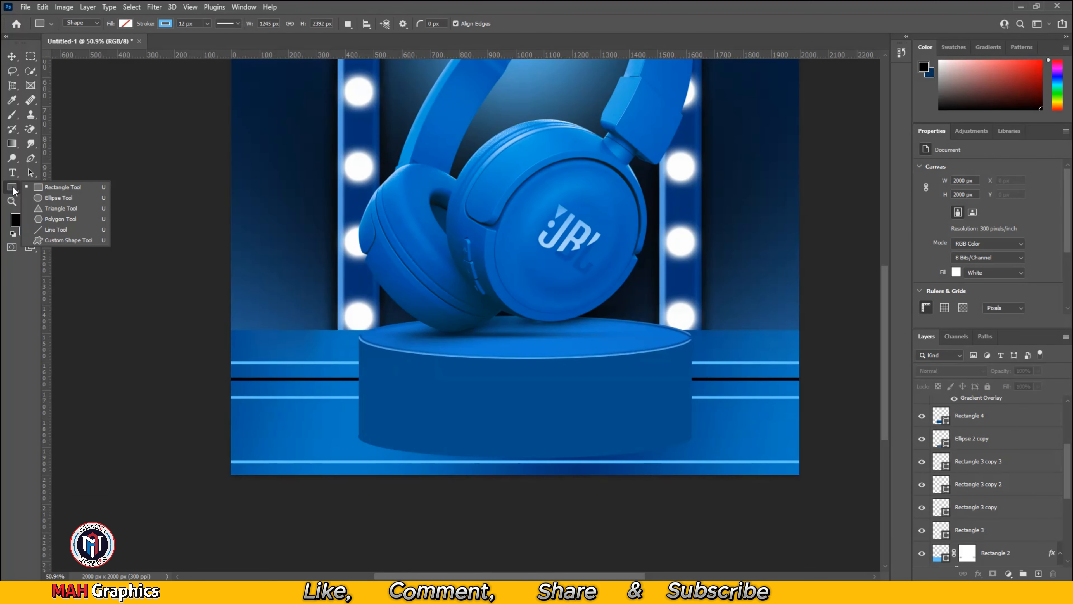
left_click(54, 183)
left_click(11, 188)
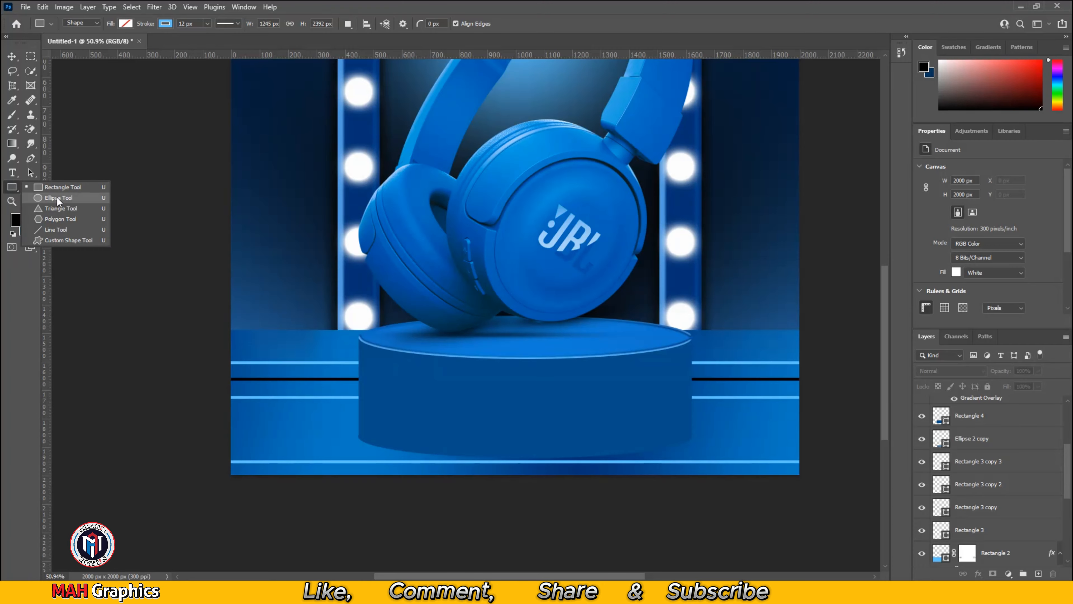
left_click(55, 199)
scroll(628, 407, "up", 5, "alt")
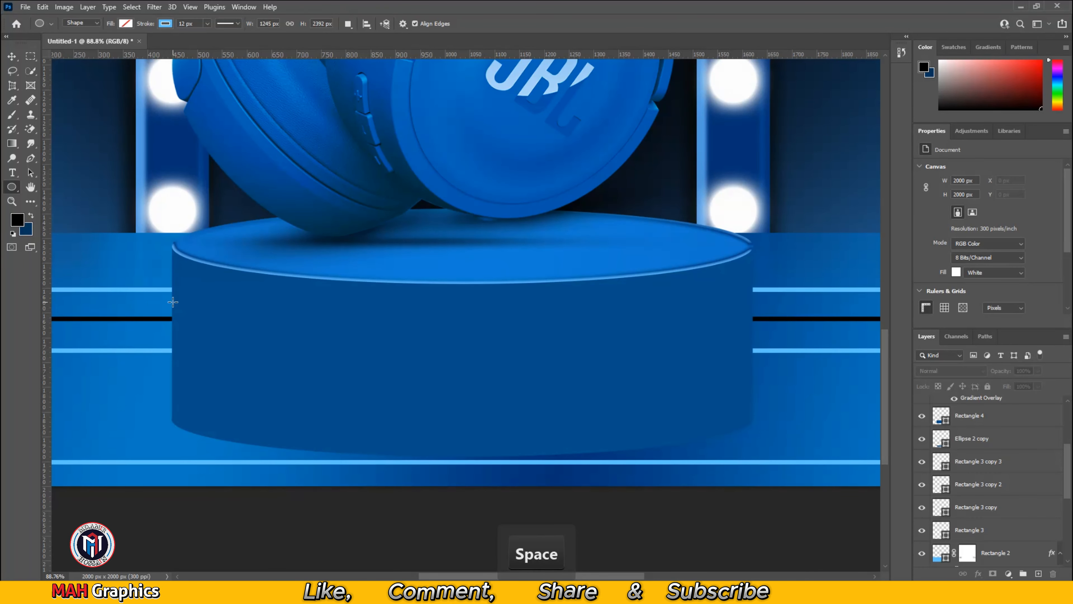
left_click_drag(173, 300, 752, 304)
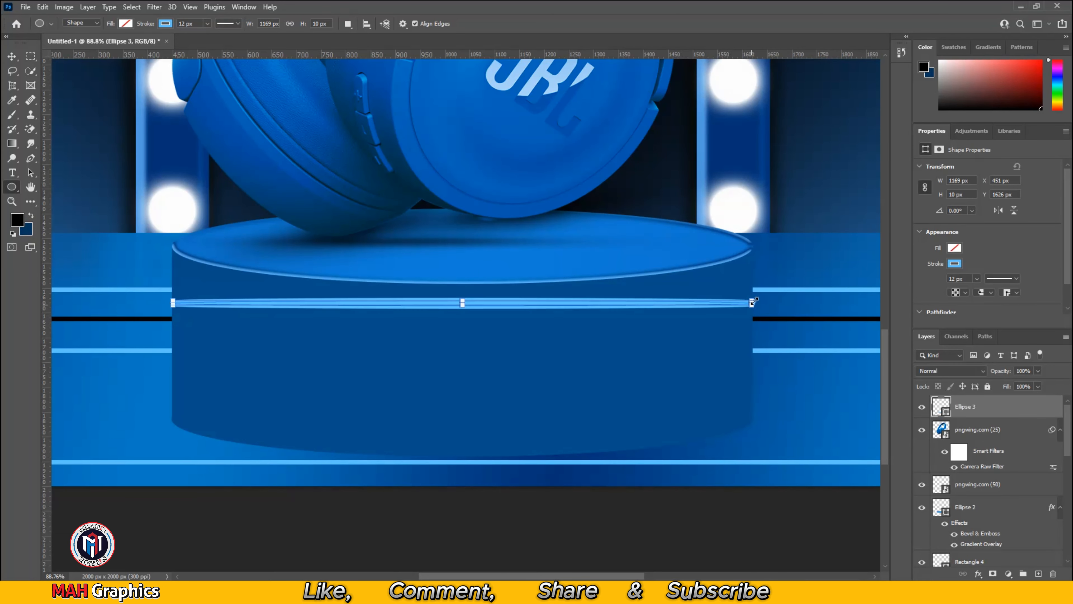
Align the flat ellipse's stroke to the inside and reduce the ellipse's height to 8 px.
left_click(960, 301)
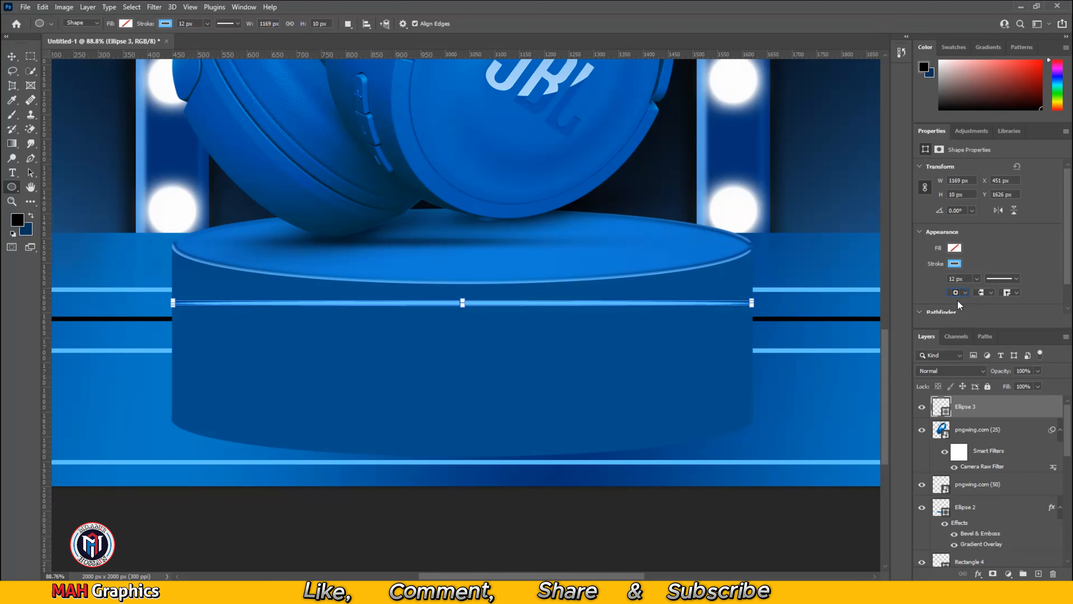
key("alt")
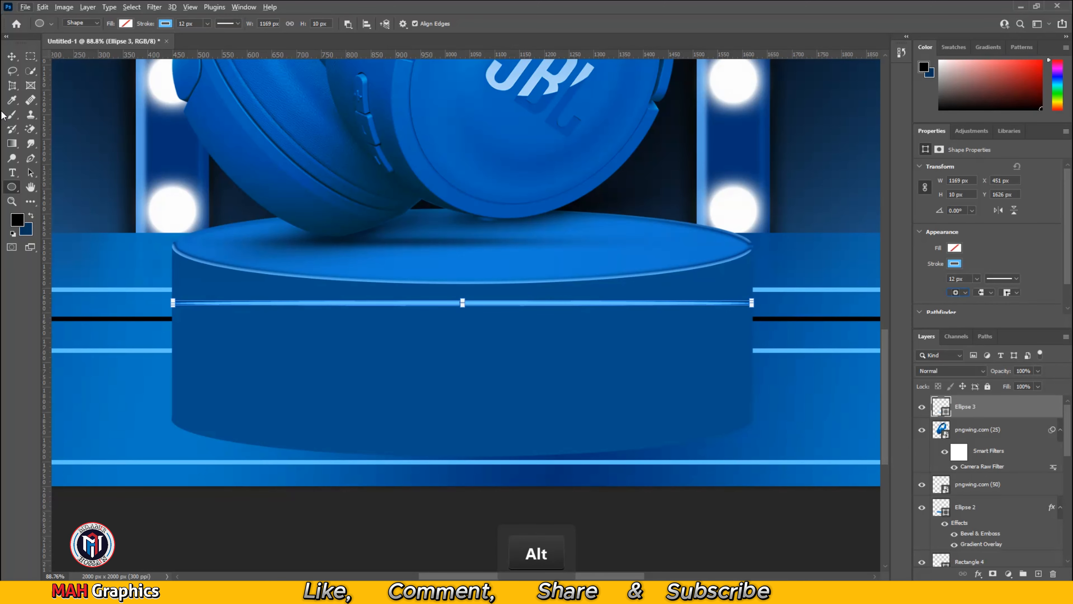
left_click(12, 56)
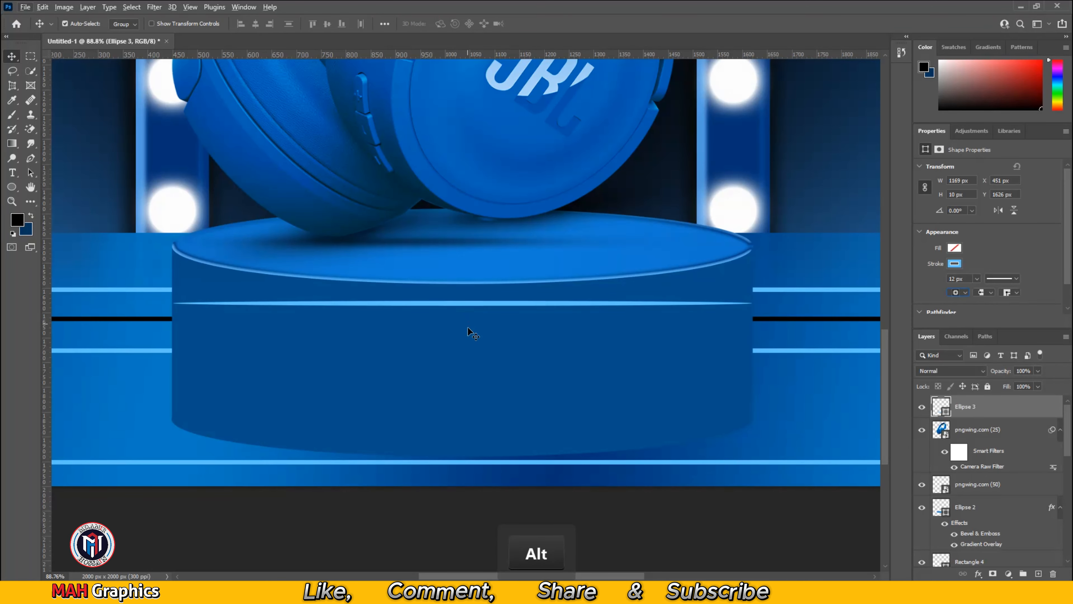
scroll(468, 328, "up", 3)
key("ctrl")
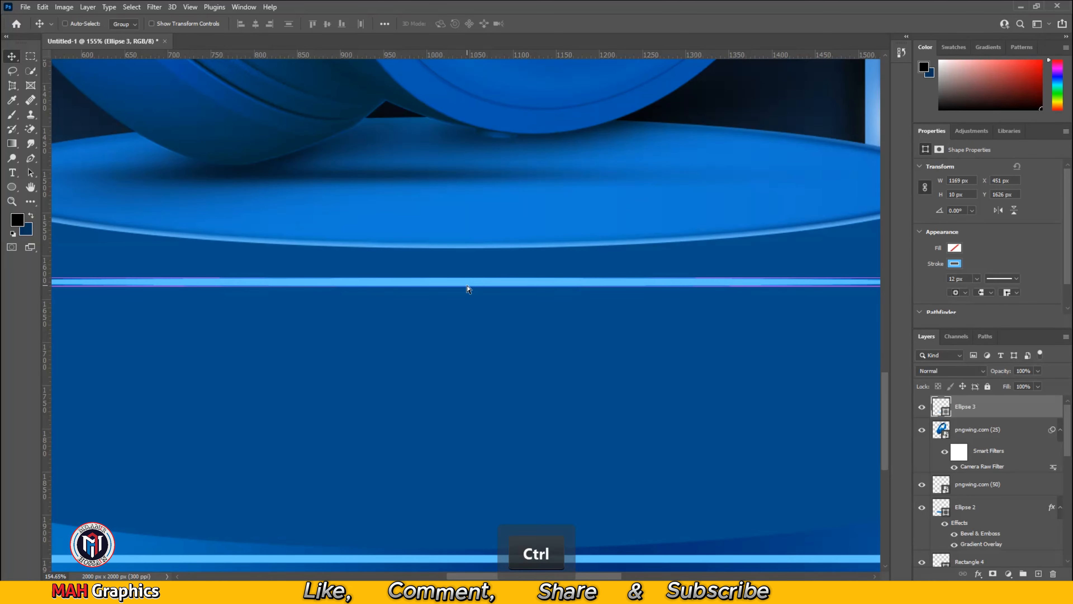
key("ctrl+t")
left_click_drag(458, 281, 457, 286)
left_click(547, 24)
scroll(541, 335, "down", 3)
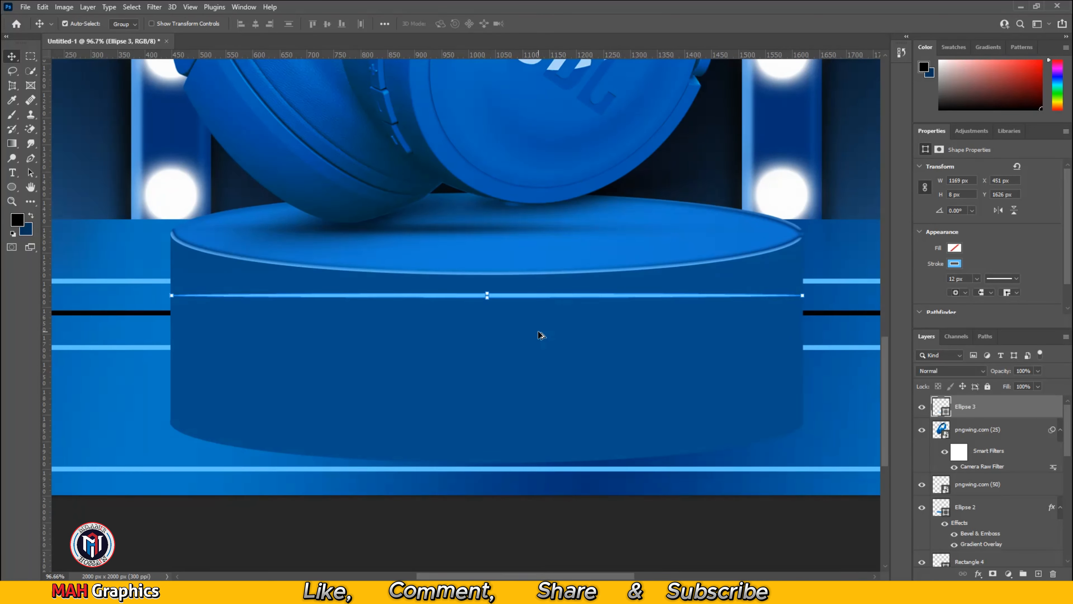
Duplicate the thin ellipse line three times down the podium's front, placing the two lowest copies at Y 1705 px and 1846 px.
scroll(541, 335, "down", 3)
left_click(490, 383)
scroll(521, 301, "up", 1)
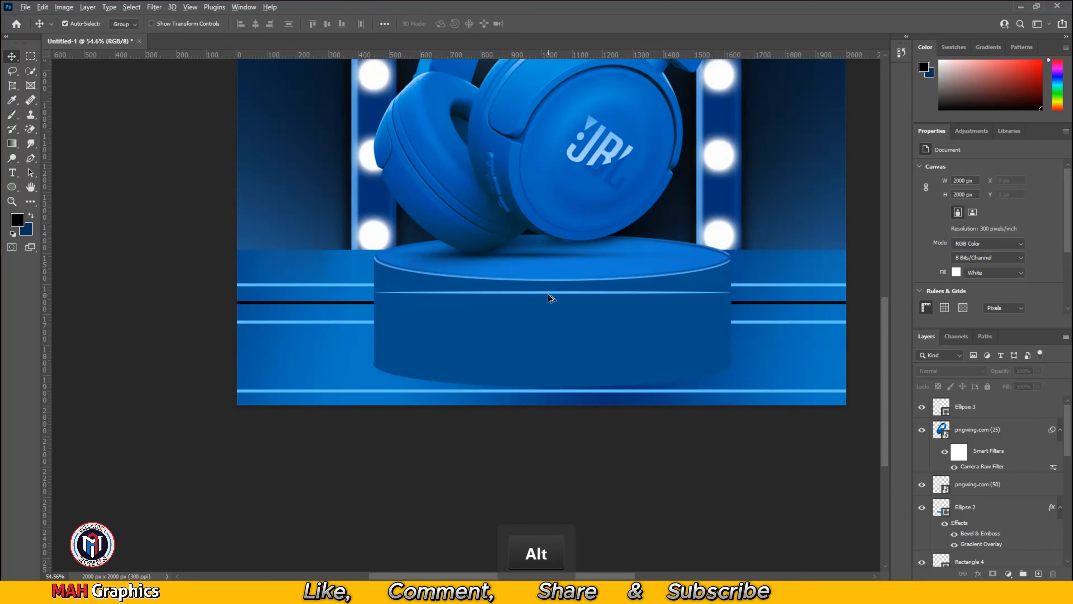
scroll(547, 294, "up", 1)
left_click_drag(551, 292, 554, 323)
scroll(556, 356, "down", 2)
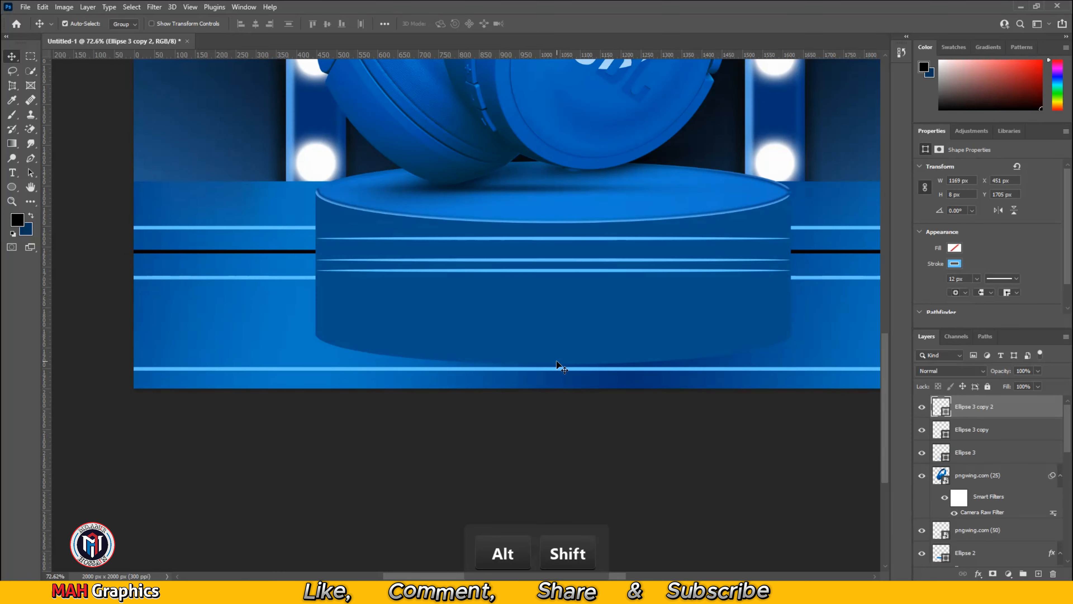
left_click_drag(569, 272, 565, 326)
scroll(550, 328, "down", 8)
left_click(612, 394)
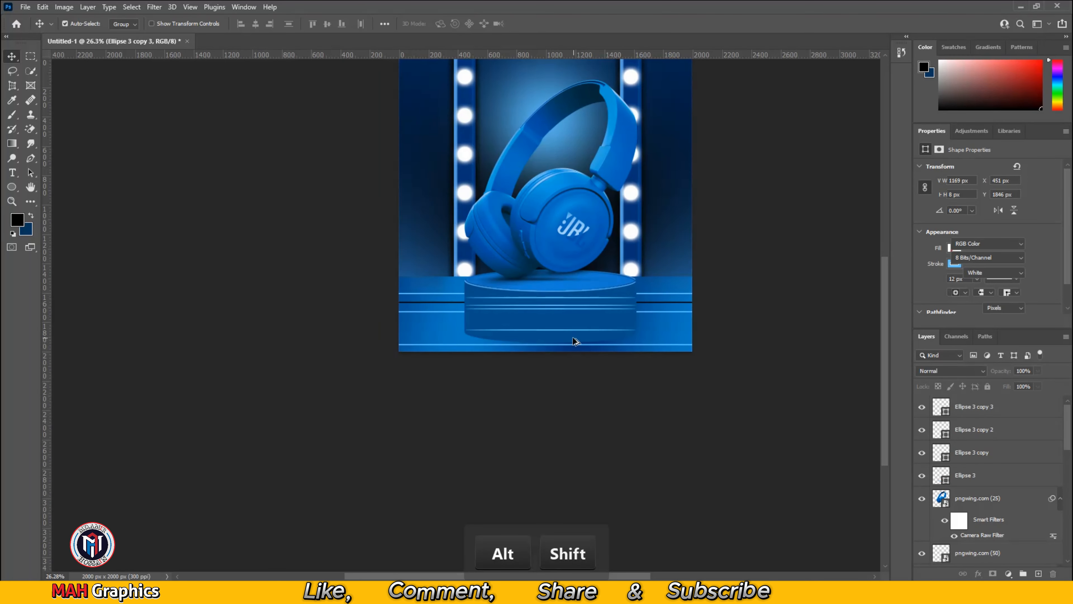
Duplicate the uppermost podium line and place the copy just below it at Y 1655 px.
scroll(567, 330, "up", 8)
scroll(532, 290, "up", 5)
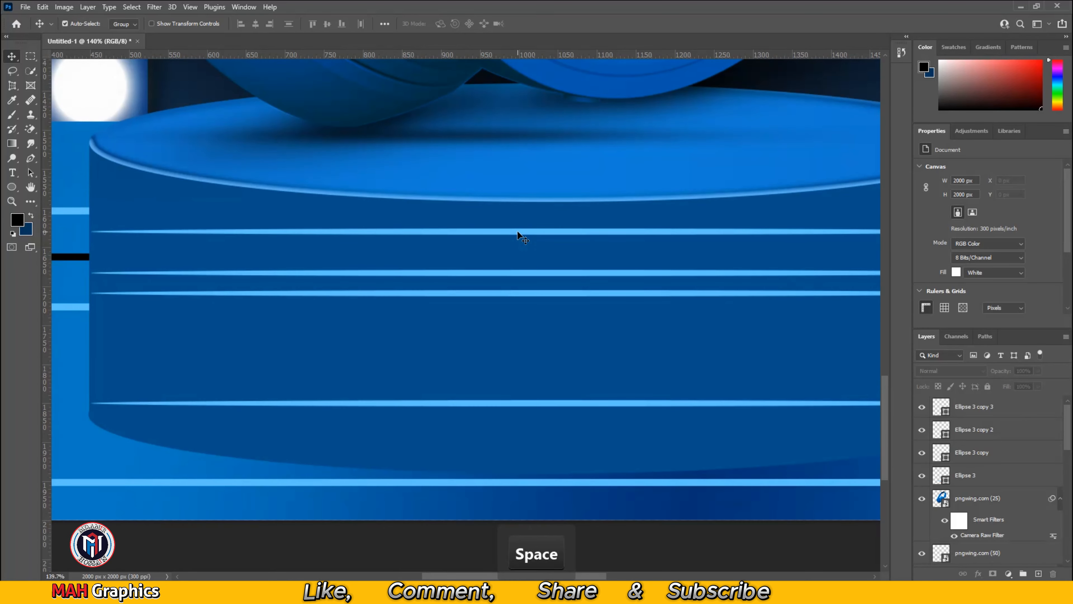
left_click_drag(518, 234, 518, 255)
scroll(516, 262, "down", 3)
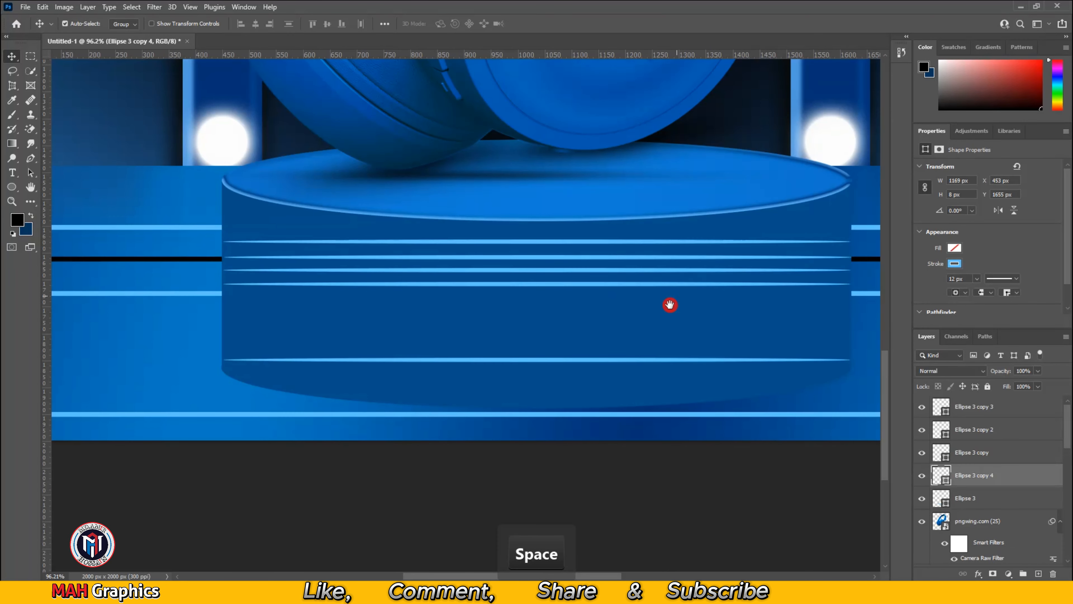
left_click_drag(670, 305, 662, 317)
scroll(528, 269, "up", 3)
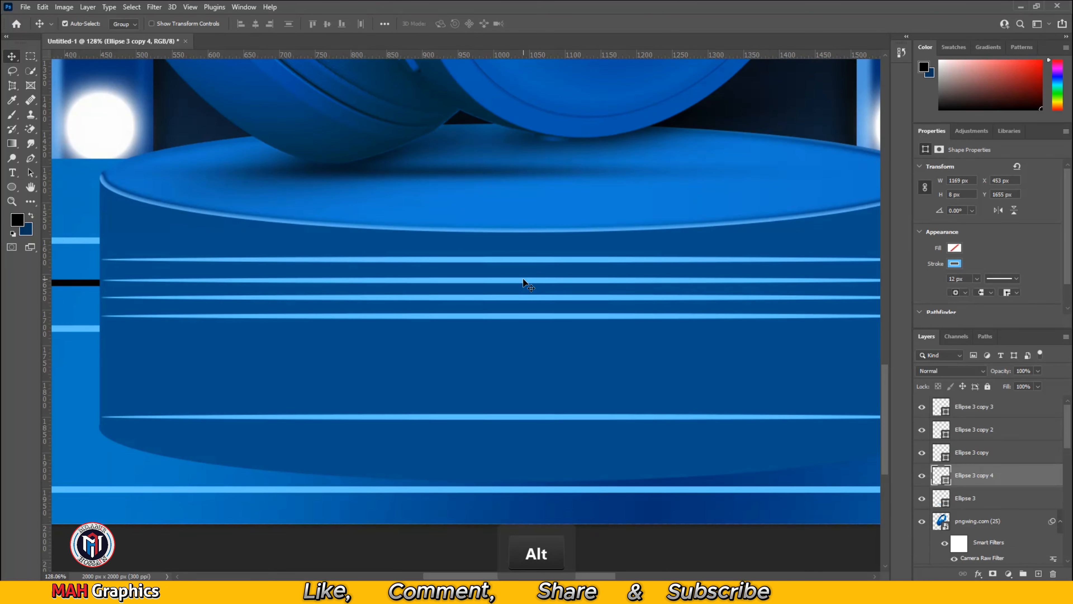
Recolour the stroke of the second line below the podium's rim with a medium-blue recent swatch.
left_click(955, 264)
left_click(965, 323)
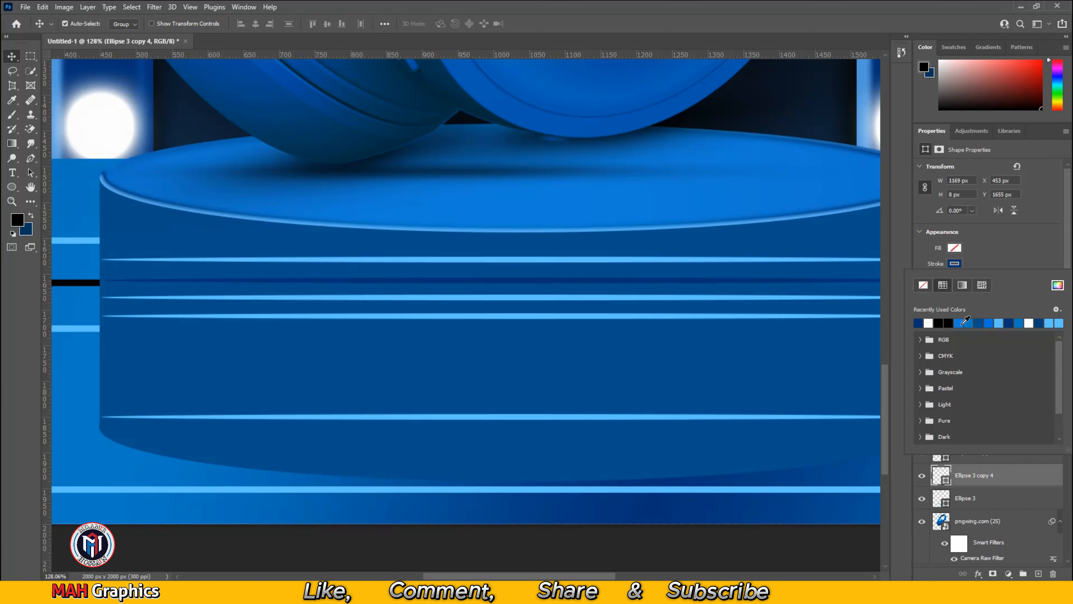
left_click(1021, 323)
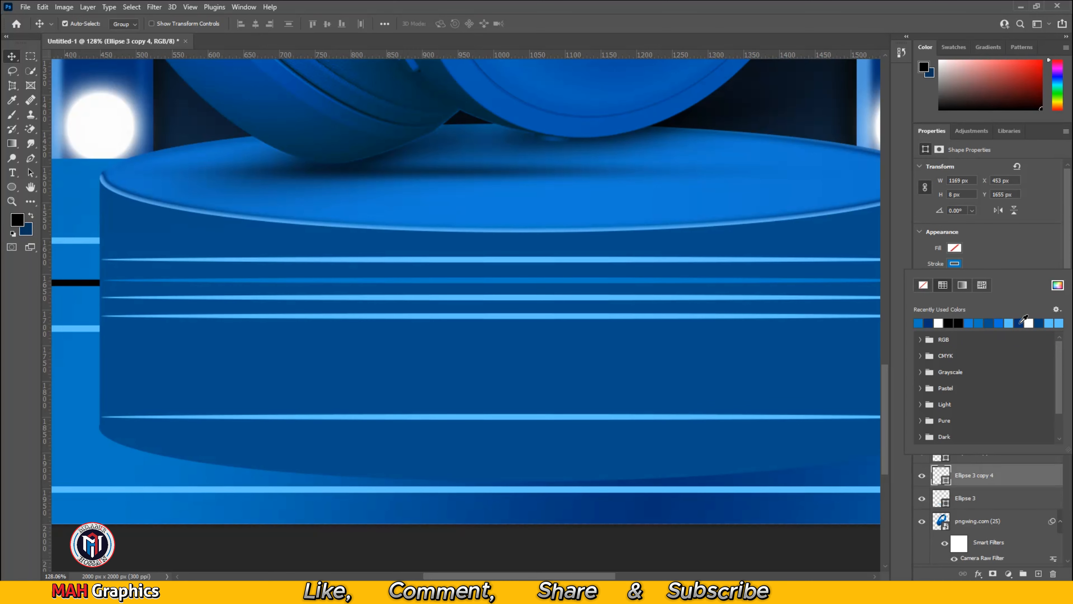
left_click(363, 371)
left_click(362, 370)
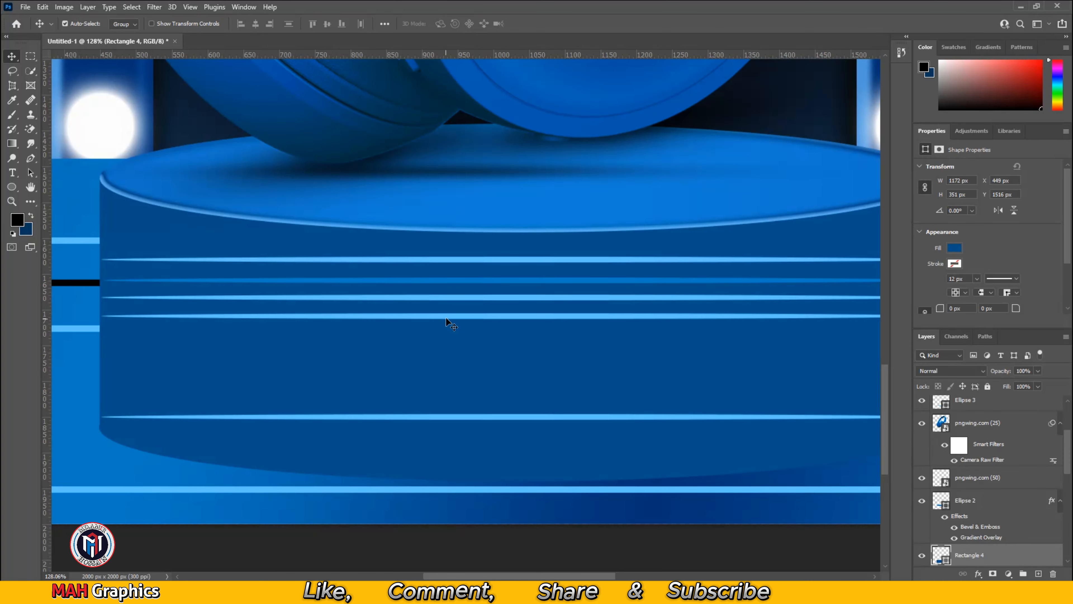
Try a #066eb0 stroke on the fourth podium line, positioned at Y 1705 px.
left_click(447, 317)
left_click(955, 263)
left_click(1058, 284)
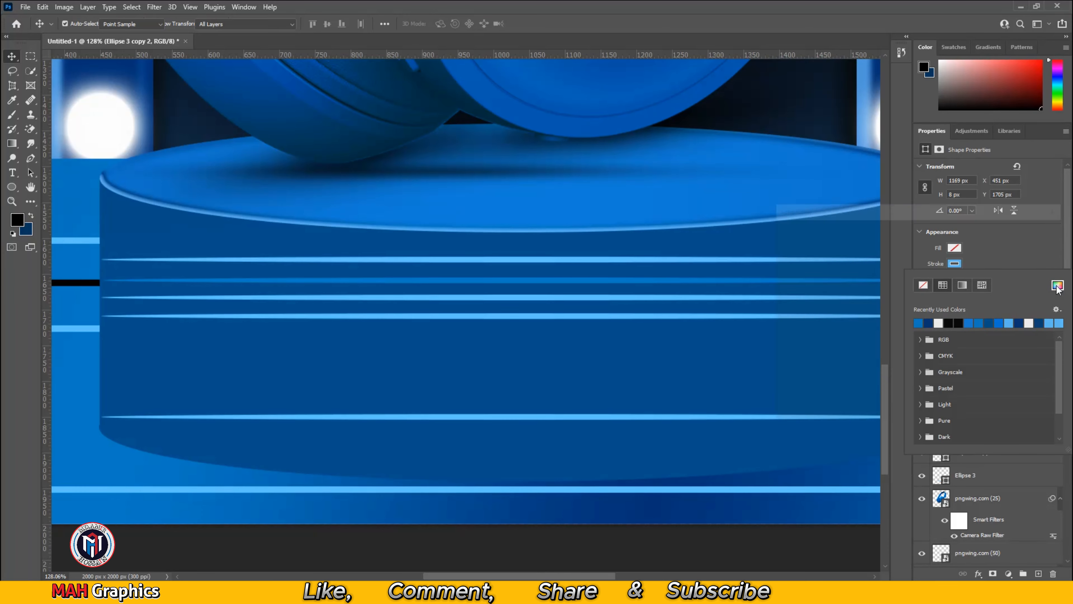
left_click_drag(911, 266, 915, 279)
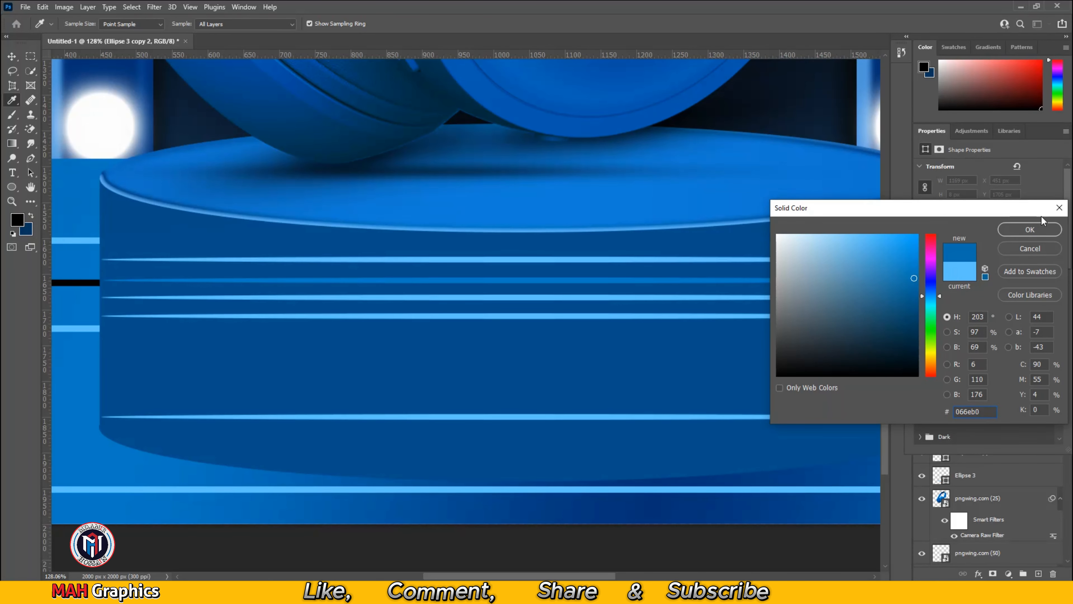
left_click(1036, 233)
key("alt")
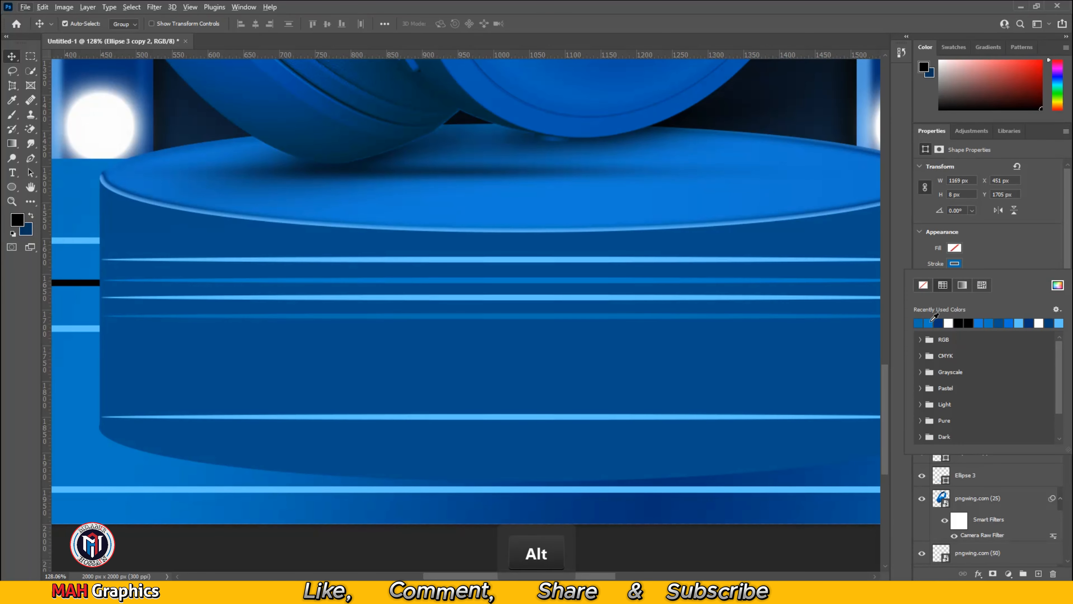
Recolour the fourth podium line's stroke black after trying white, and test its layer opacity.
left_click(932, 322)
left_click(948, 323)
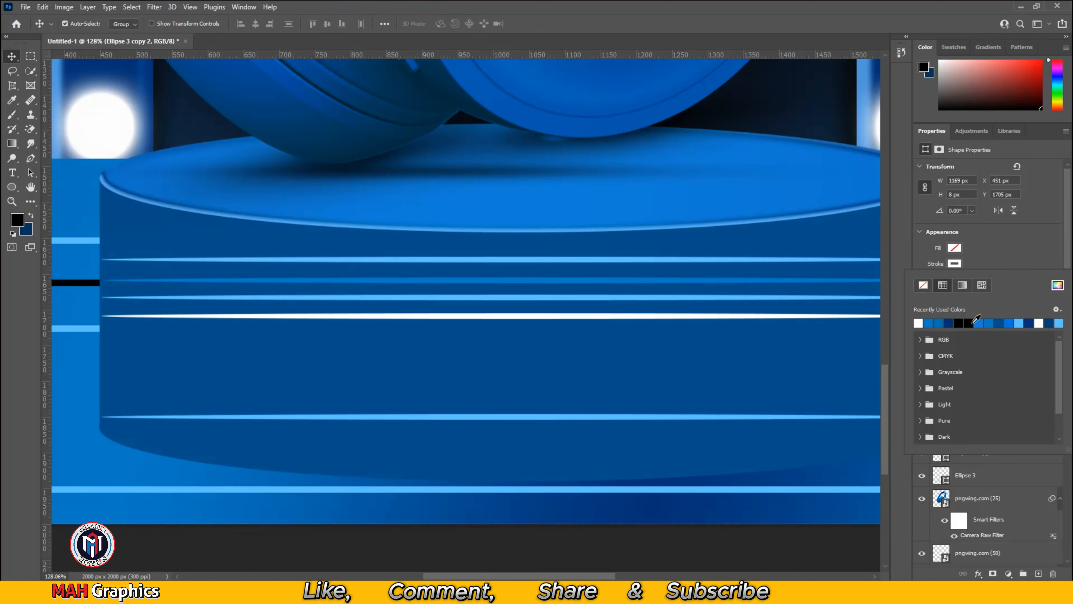
left_click(970, 323)
left_click(616, 373)
scroll(616, 372, "down", 8)
left_click(615, 323)
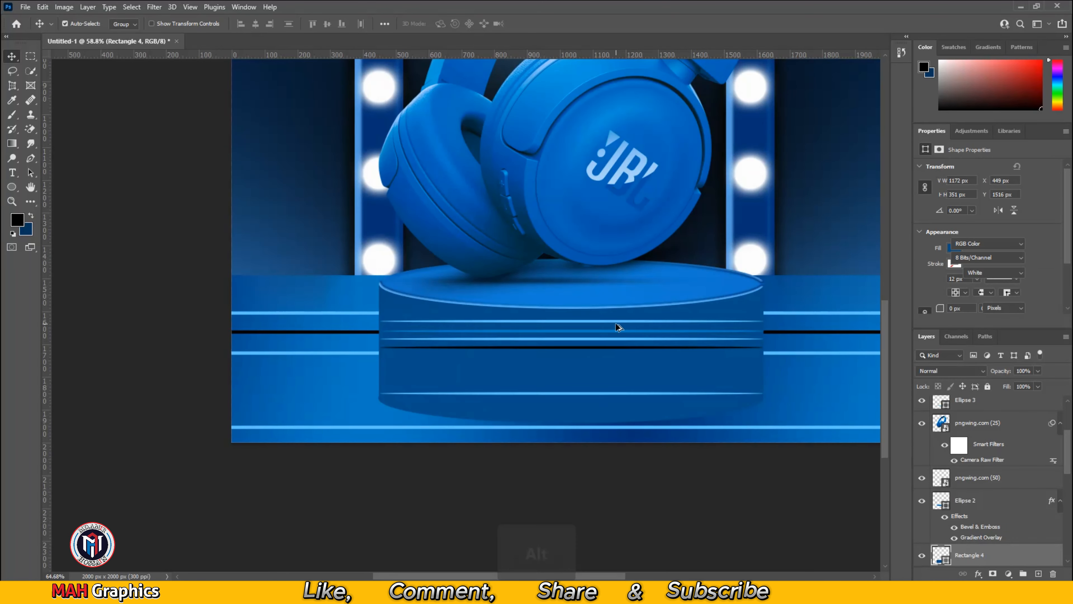
scroll(588, 358, "up", 1)
left_click(577, 384, "alt")
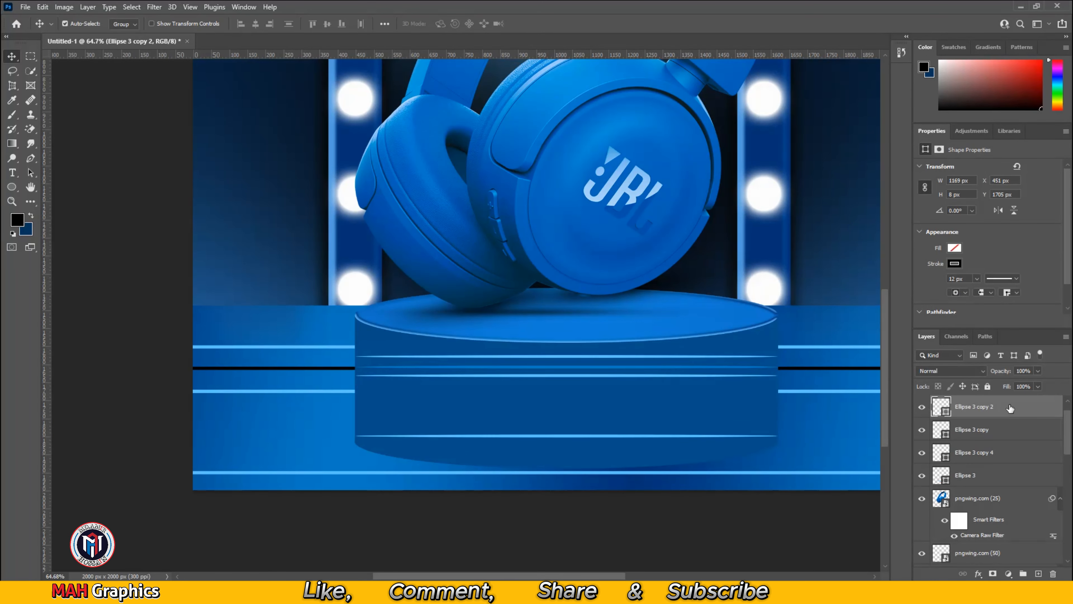
left_click_drag(1023, 381, 1037, 385)
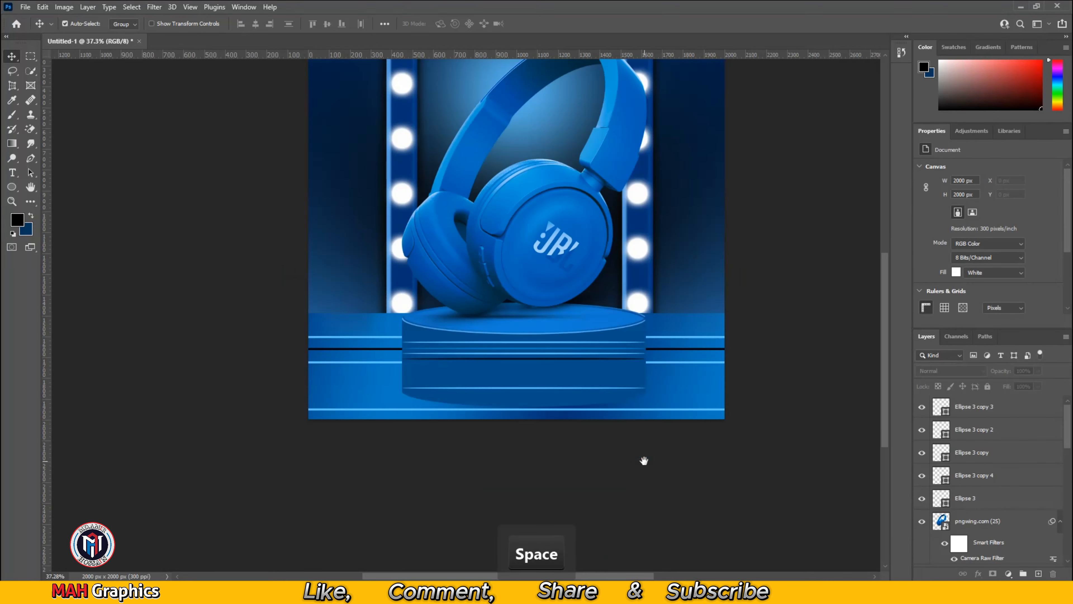
scroll(608, 421, "up", 3)
left_click_drag(608, 422, 617, 433)
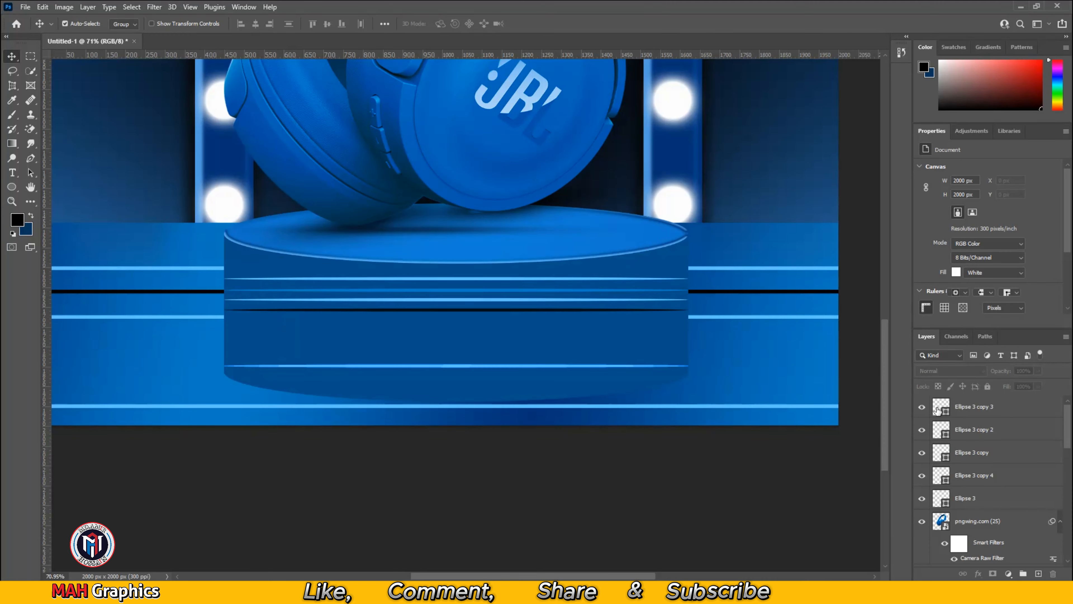
Add a new empty layer above all the podium lines and get the Brush ready for shading.
left_click(984, 410)
scroll(886, 507, "up", 1)
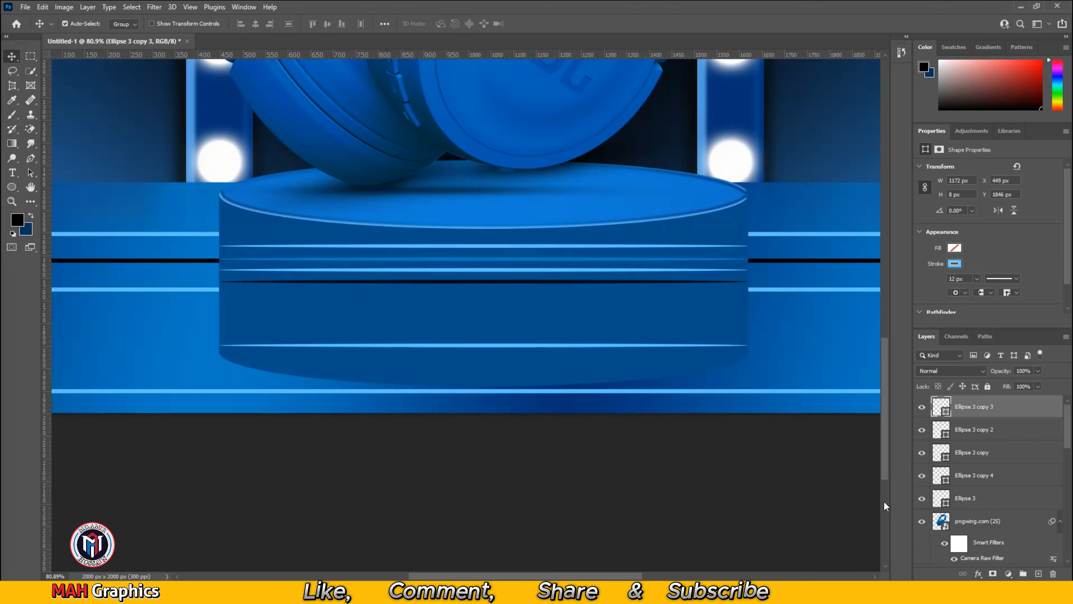
left_click(1040, 574)
key("b")
scroll(245, 290, "up", 2)
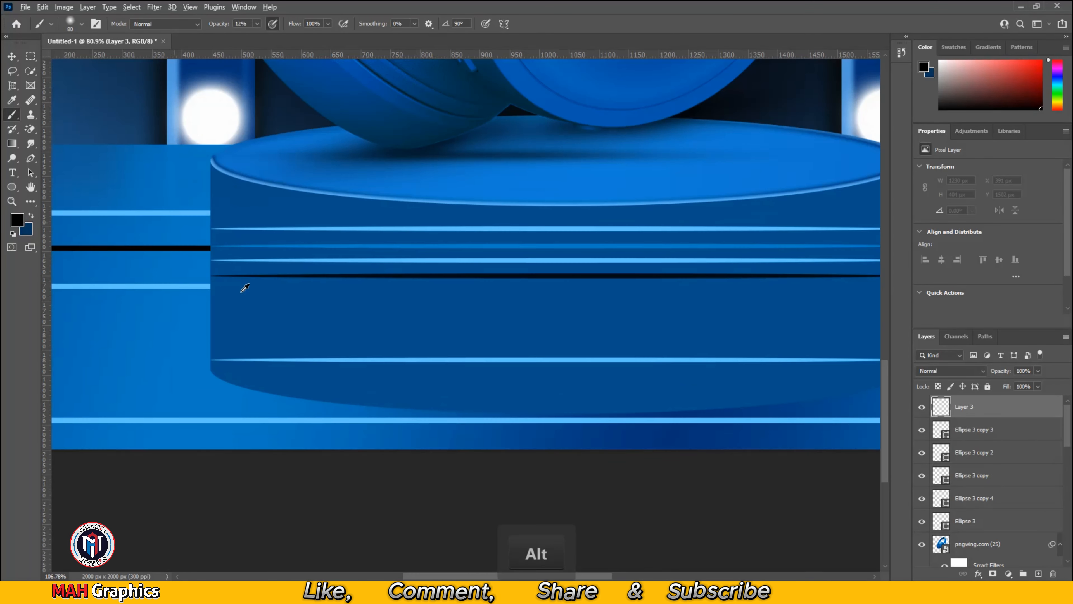
Shade the podium's left side edge with a soft black 50 px brush at 12% opacity, from the rim down.
key("bracketright")
key("bracketright")
key("bracketright")
key("bracketright")
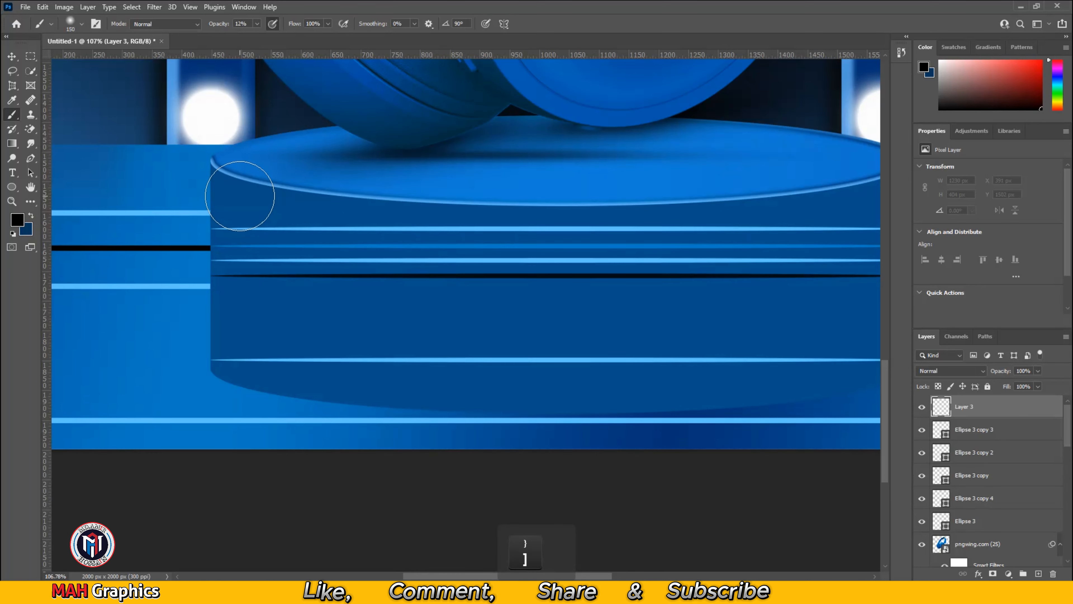
key("bracketleft")
key("bracketleft")
key("bracketleft")
key("bracketleft")
key("bracketleft")
key("bracketleft")
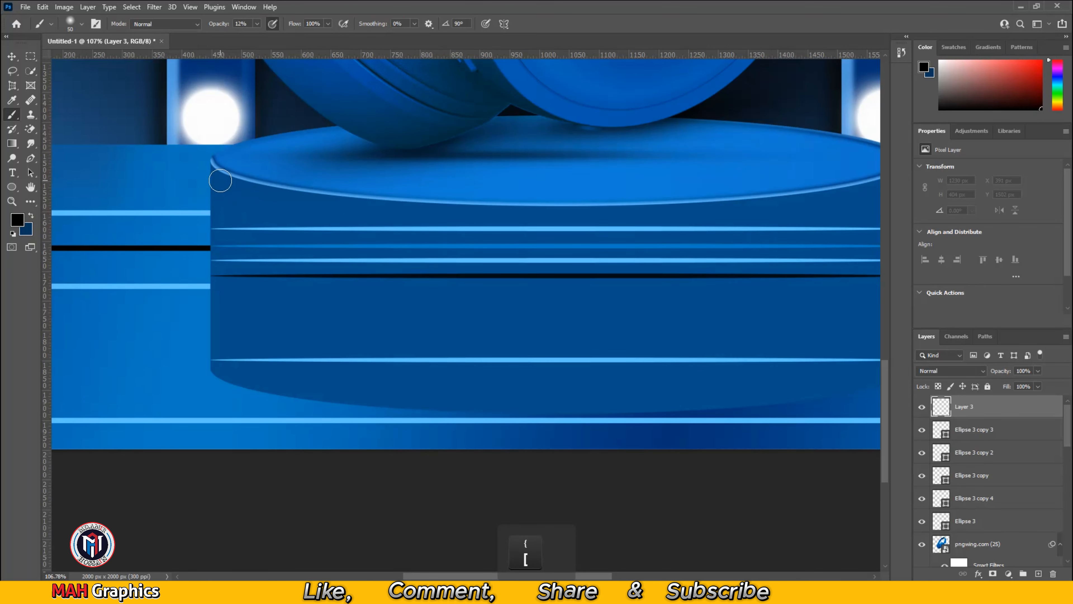
left_click_drag(220, 181, 221, 183)
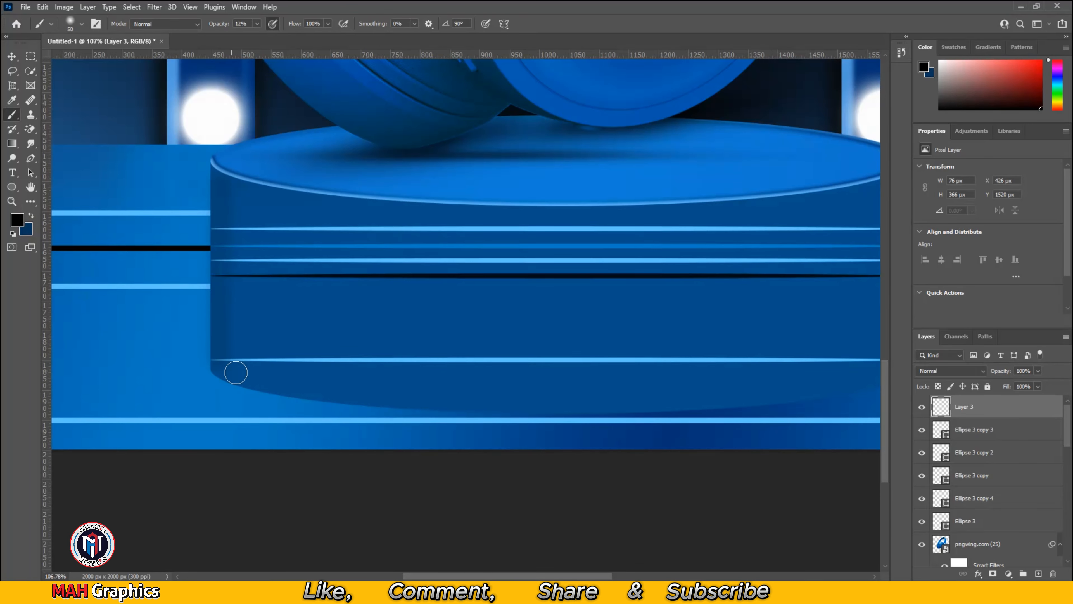
Shade the podium's right side edge on the same layer with the soft black brush at 12% opacity.
left_click_drag(720, 282, 658, 259)
scroll(543, 254, "down", 5)
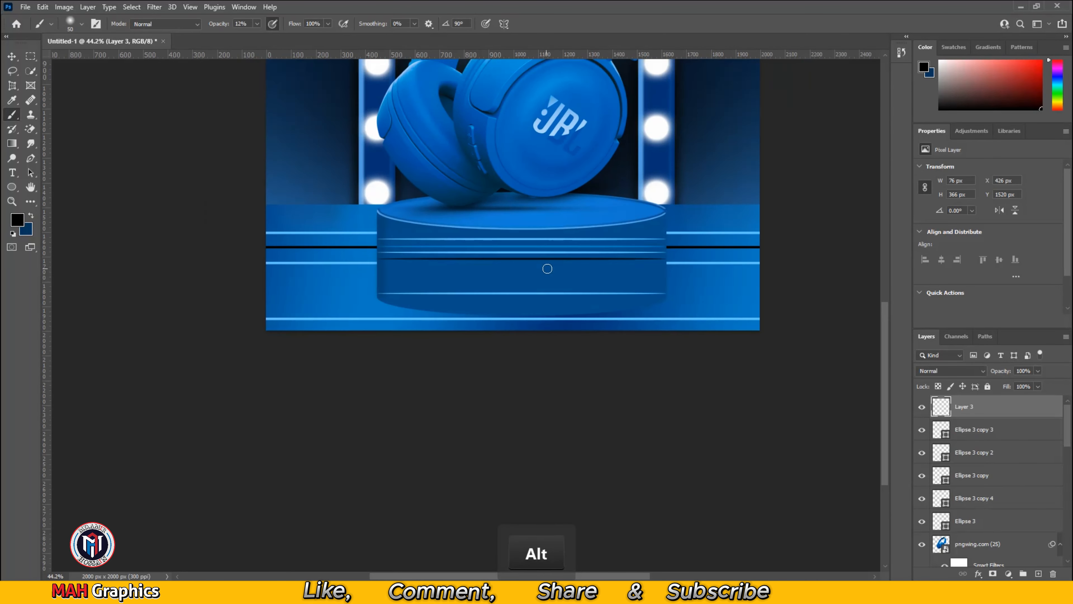
left_click_drag(548, 269, 555, 257)
scroll(555, 257, "up", 6)
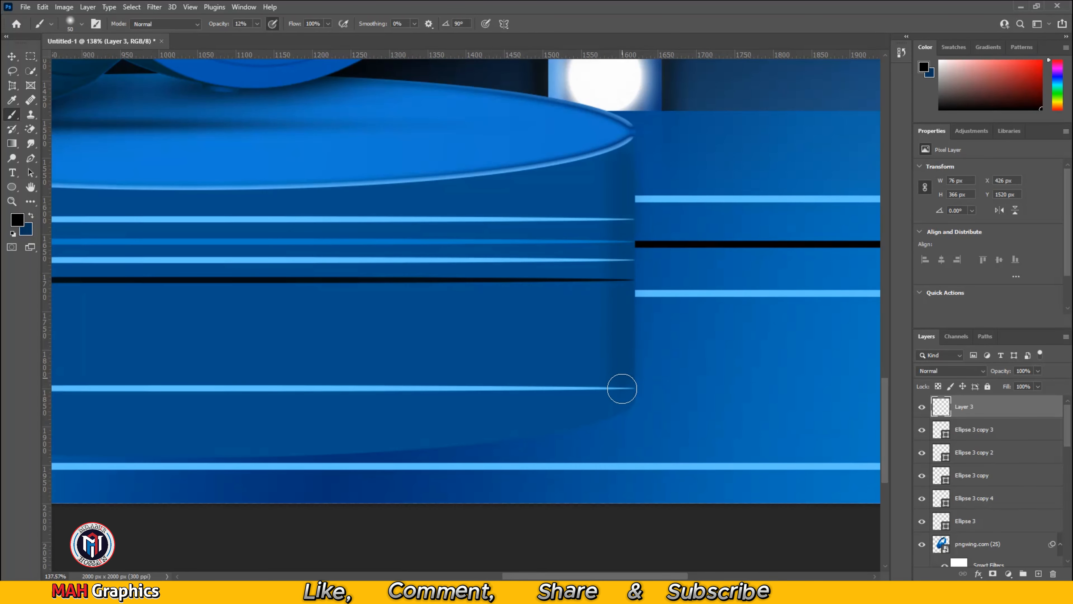
scroll(645, 393, "down", 7)
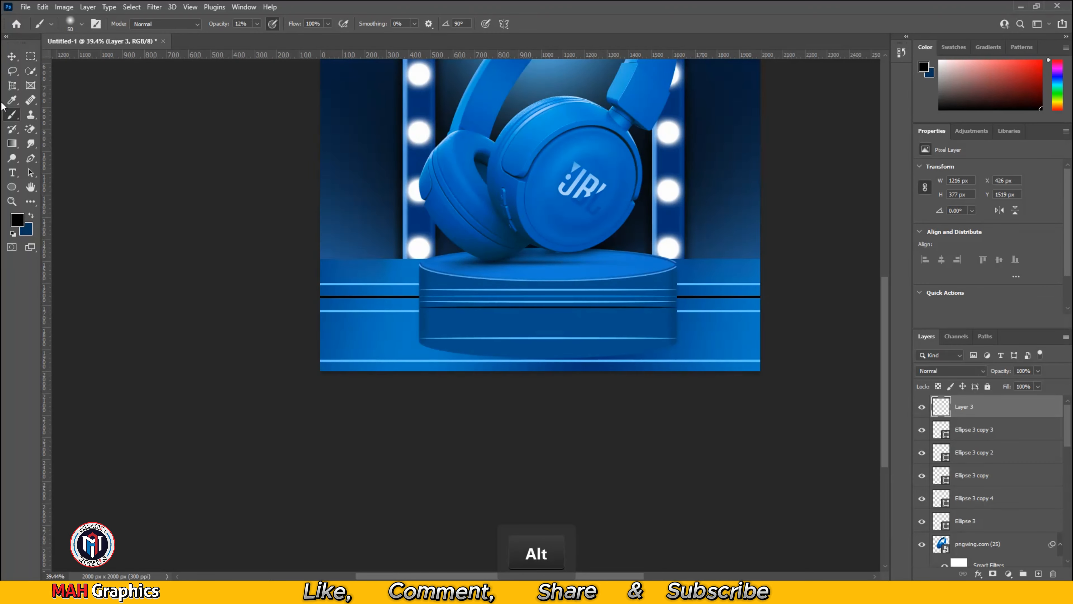
Draw a tall rectangle about 60 x 260 px on the left part of the podium's front, near X 612 px, Y 1611 px.
left_click(13, 60)
left_click(566, 429)
scroll(477, 306, "up", 3)
left_click_drag(485, 307, 446, 297)
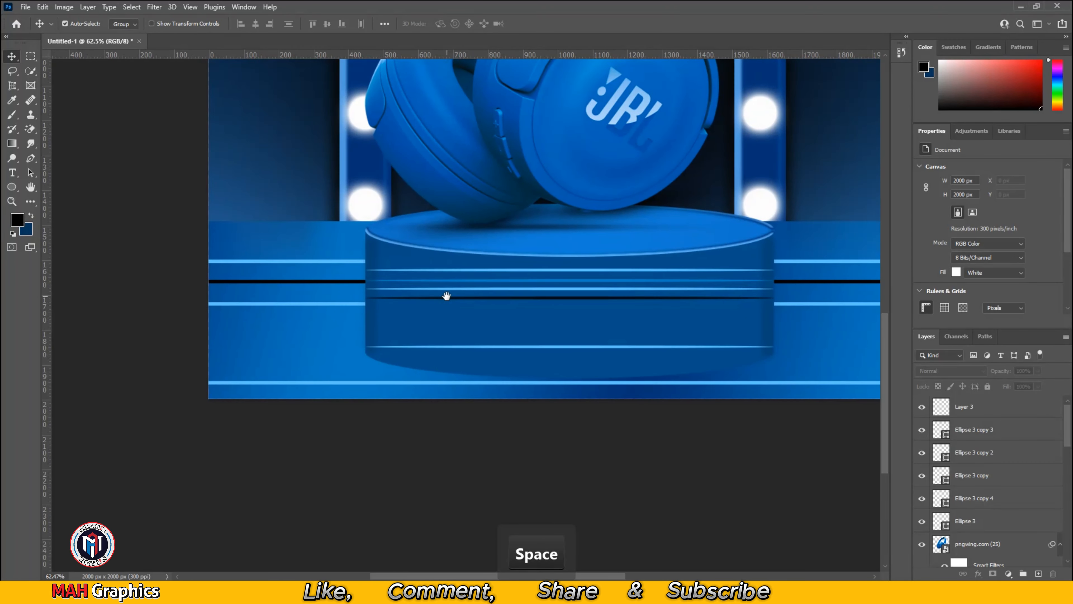
left_click(11, 188)
right_click(11, 188)
left_click(55, 188)
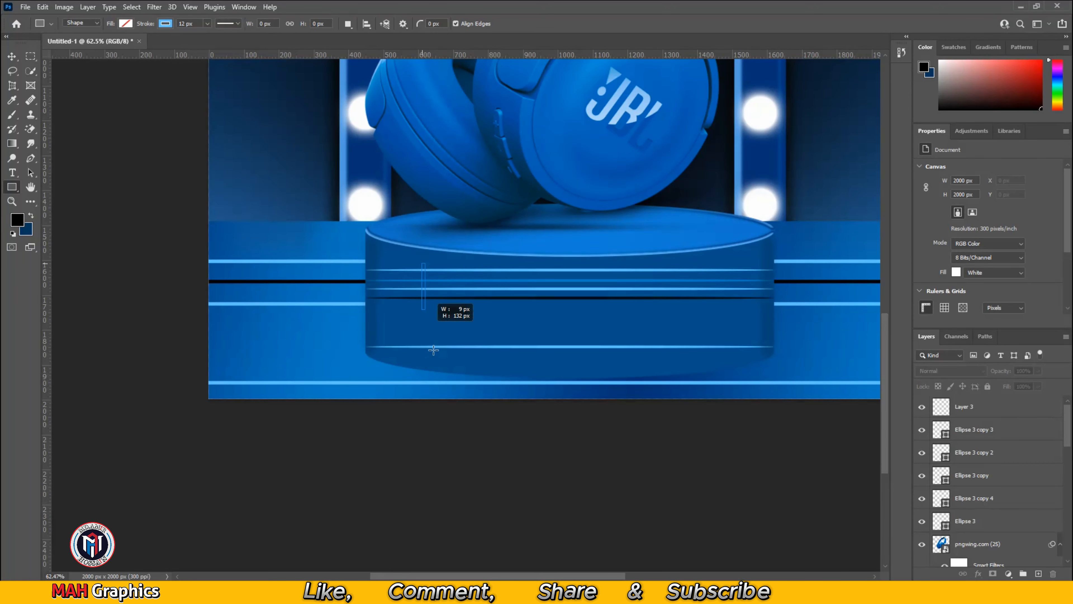
left_click_drag(434, 350, 443, 353)
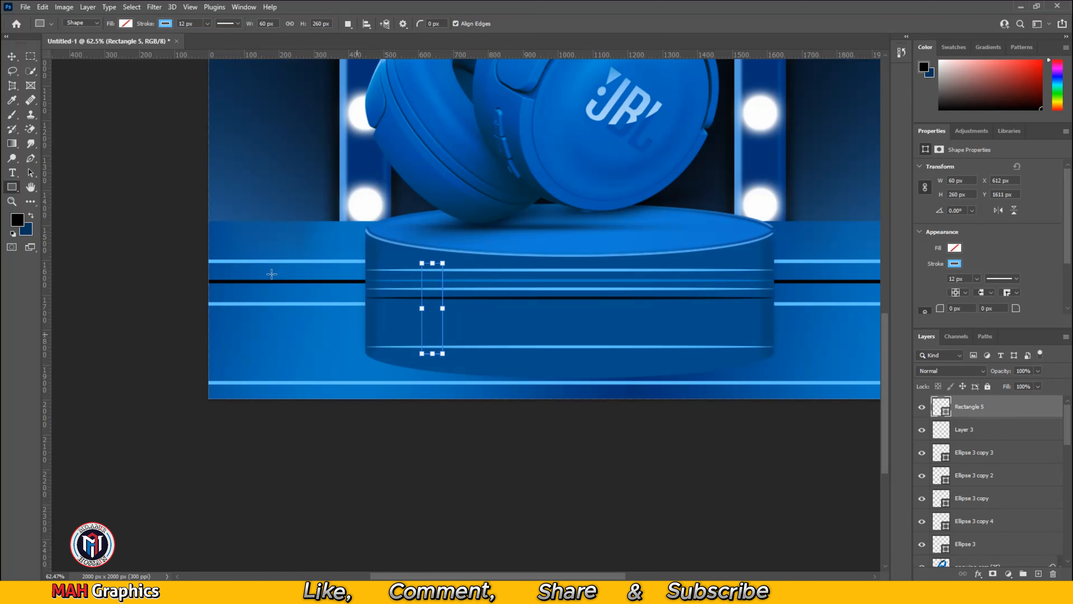
Give the tall rectangle a white fill and remove its stroke.
left_click(126, 23)
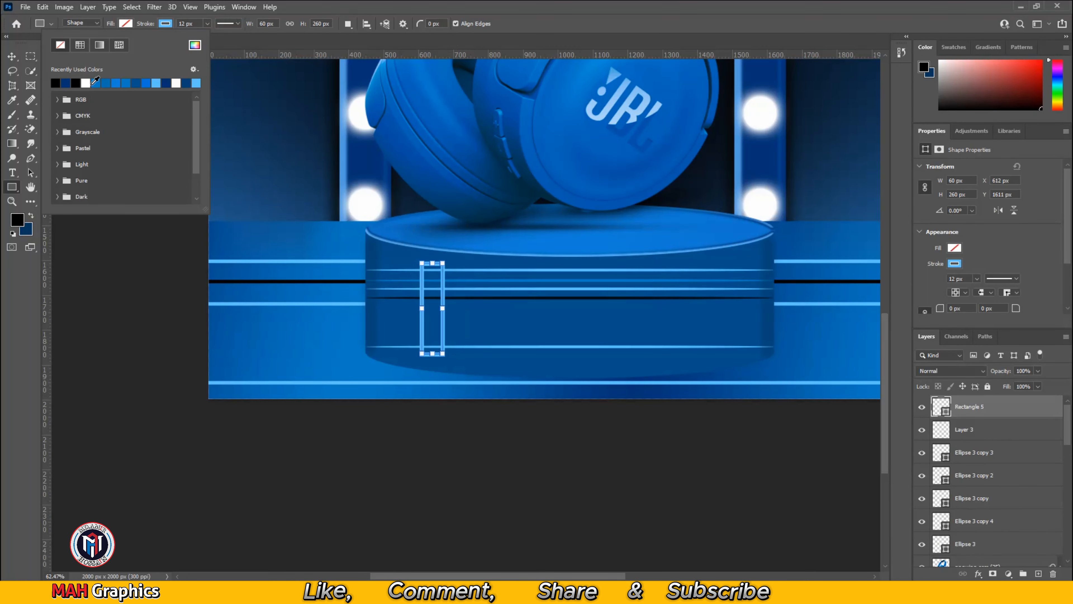
left_click(88, 83)
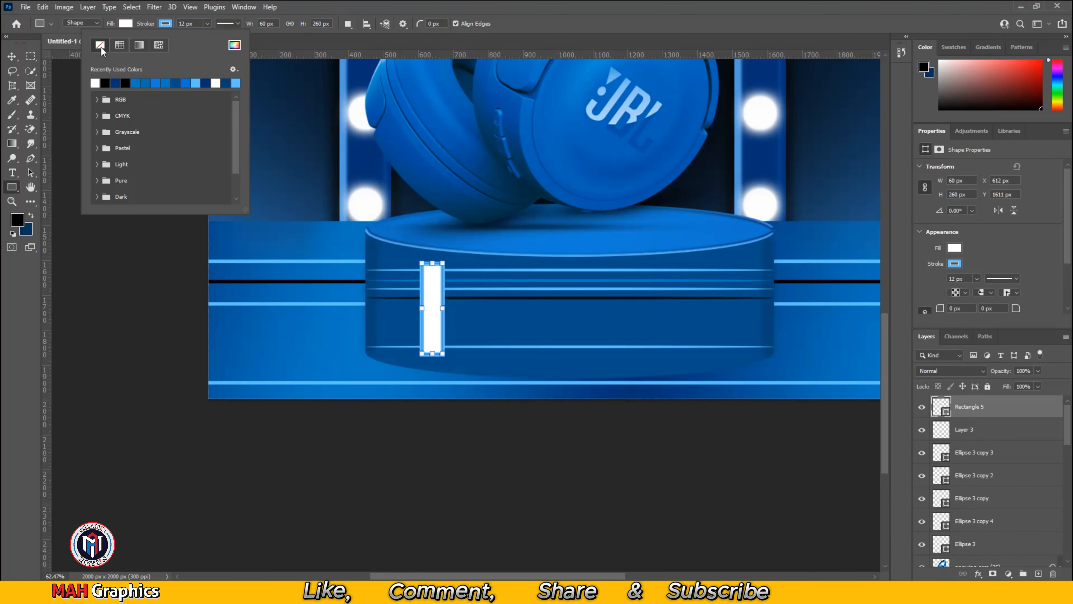
left_click(100, 46)
left_click(100, 232)
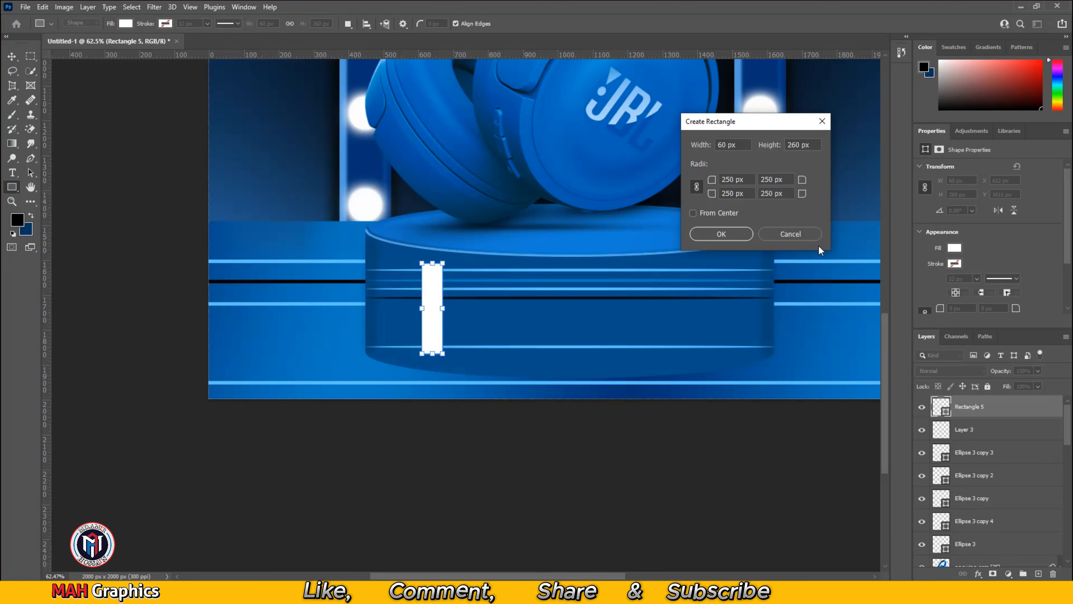
left_click(789, 234)
left_click(11, 60)
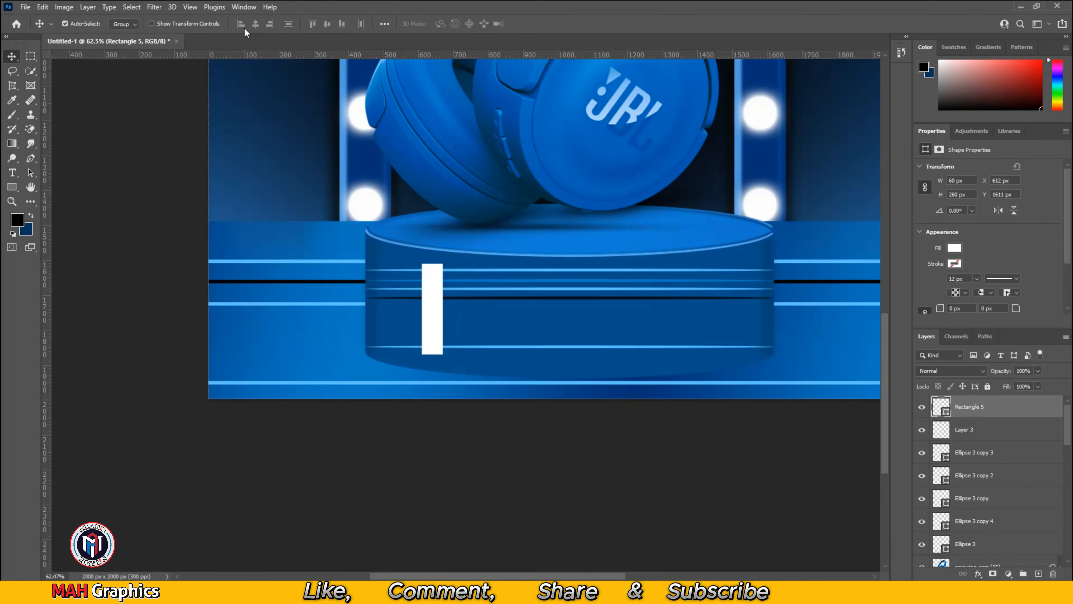
Convert the white rectangle to a smart object and apply a Gaussian Blur to soften it into a highlight.
left_click(154, 8)
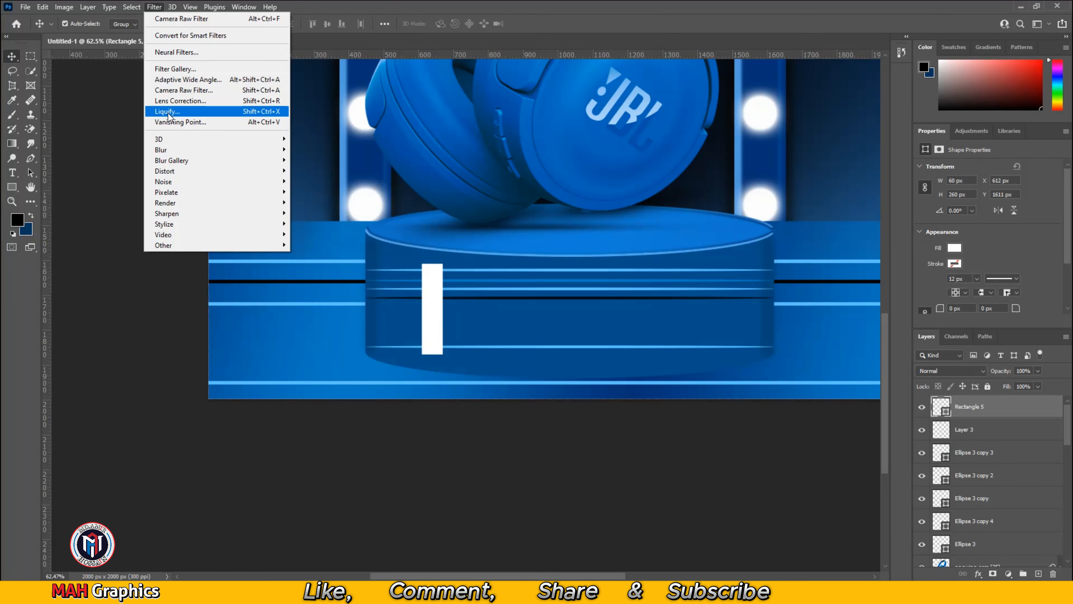
mouse_move(204, 151)
left_click(304, 192)
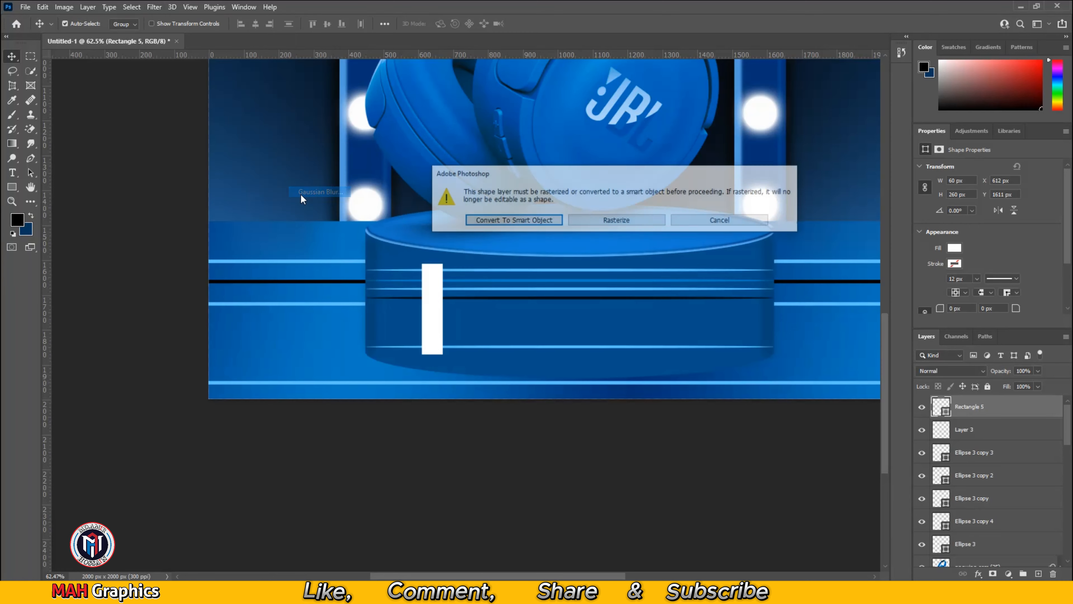
left_click(529, 223)
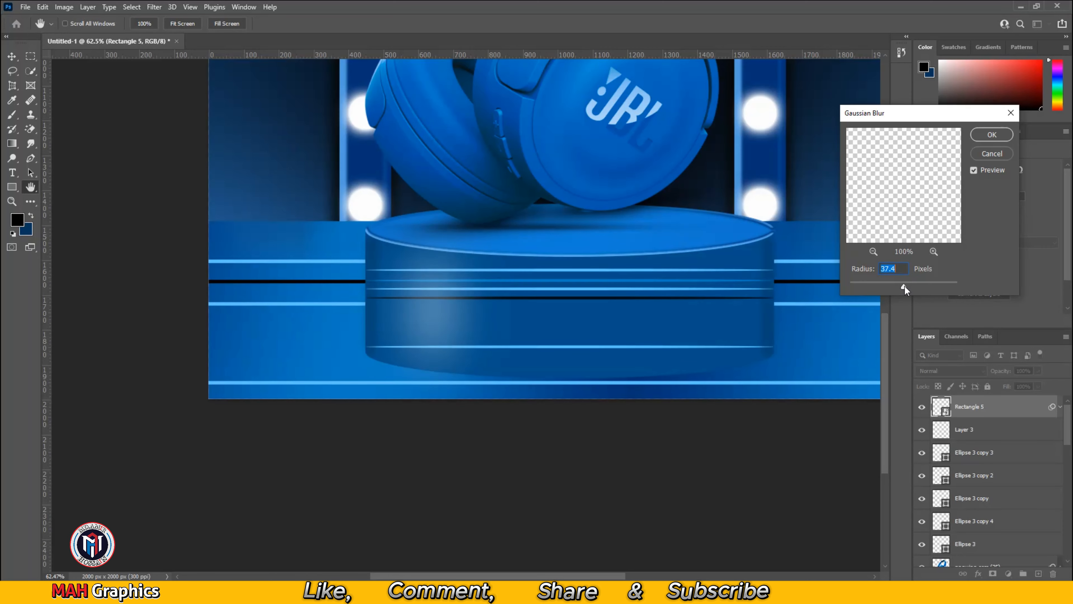
left_click(992, 135)
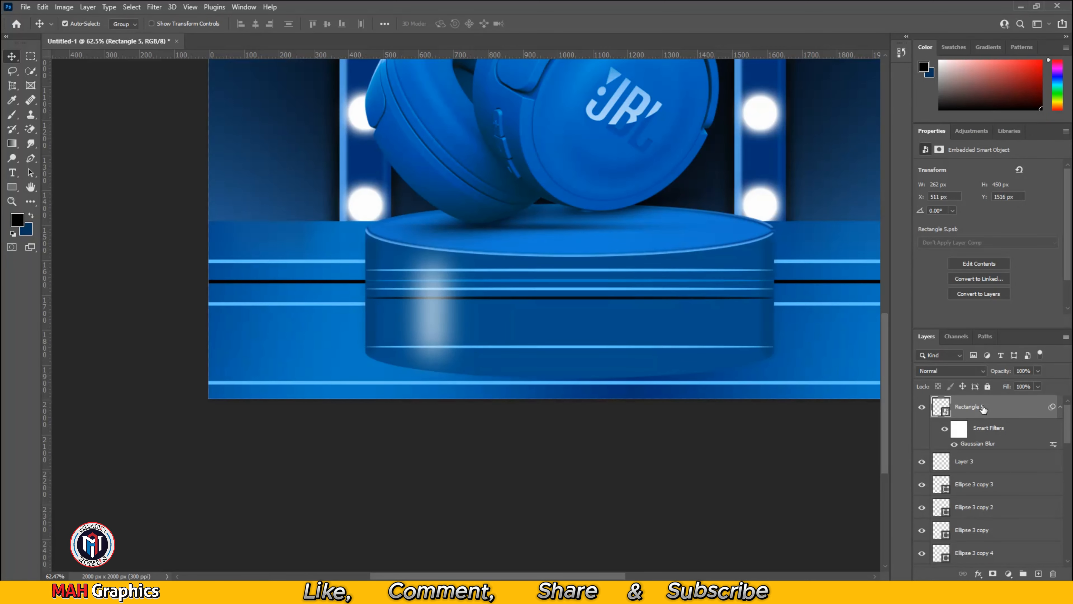
Set the blurred white highlight's layer opacity to 68%.
left_click_drag(1007, 384, 1022, 383)
left_click(466, 496)
scroll(446, 379, "down", 5)
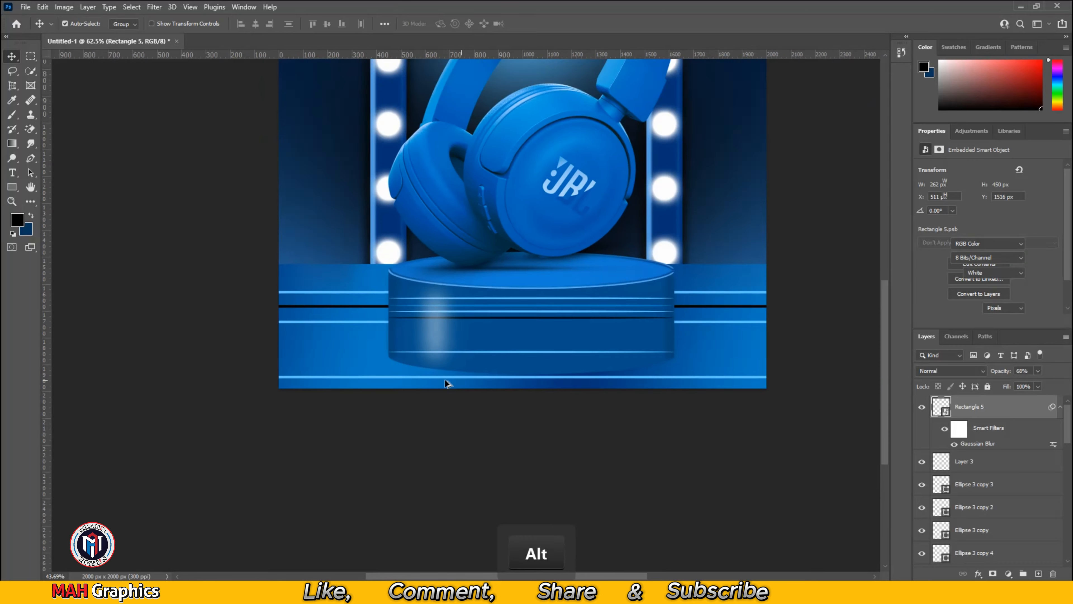
scroll(410, 269, "up", 4)
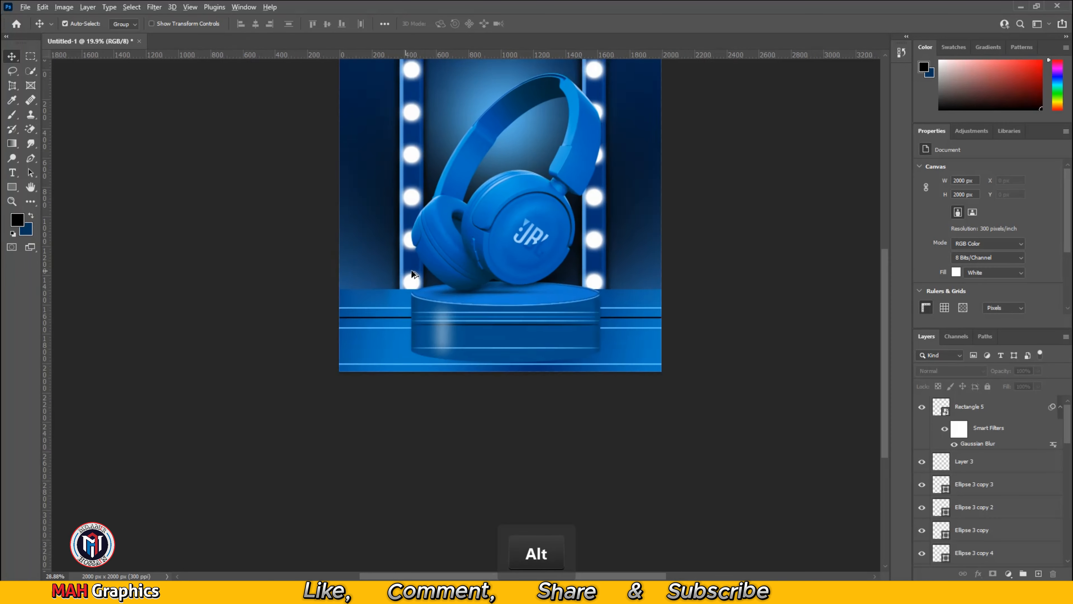
Review the whole composition and toggle the blurred highlight's visibility to judge its effect on the podium.
scroll(582, 307, "up", 1)
left_click_drag(565, 271, 566, 271)
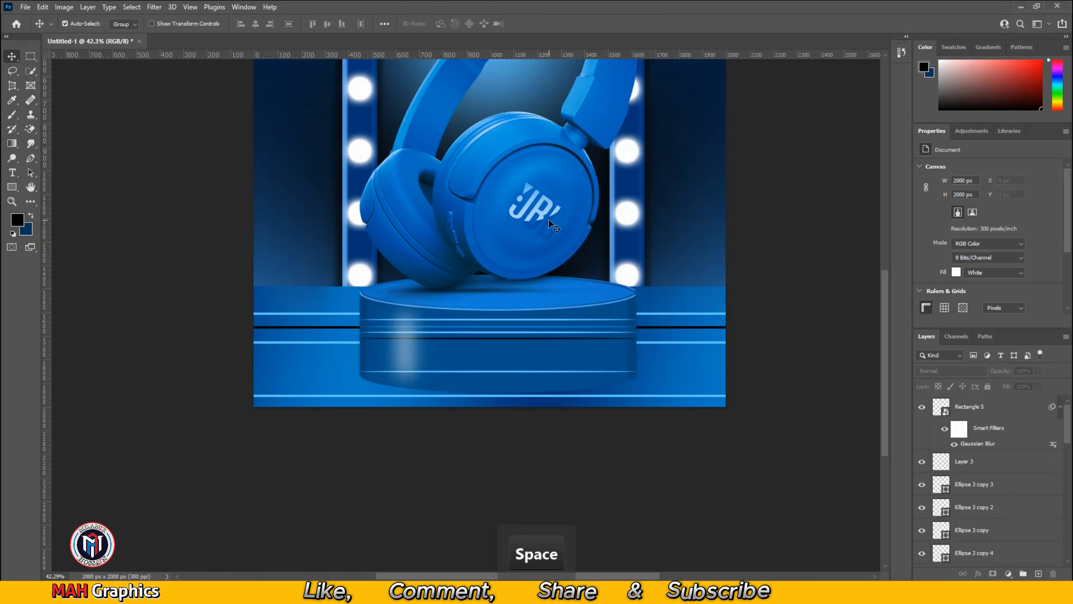
left_click_drag(781, 249, 841, 395)
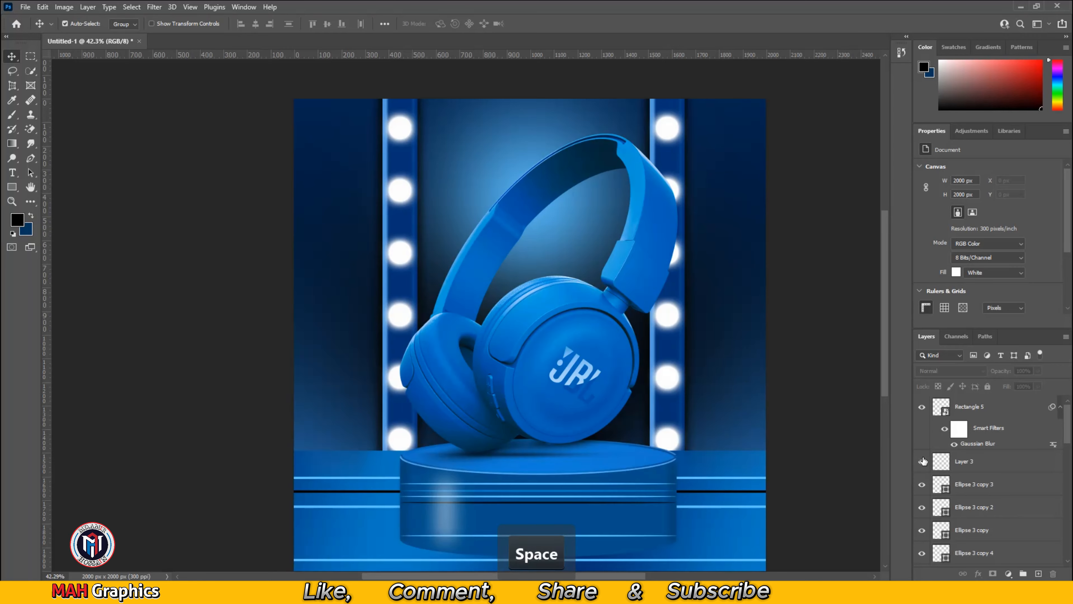
left_click(924, 407)
left_click_drag(813, 435, 801, 308)
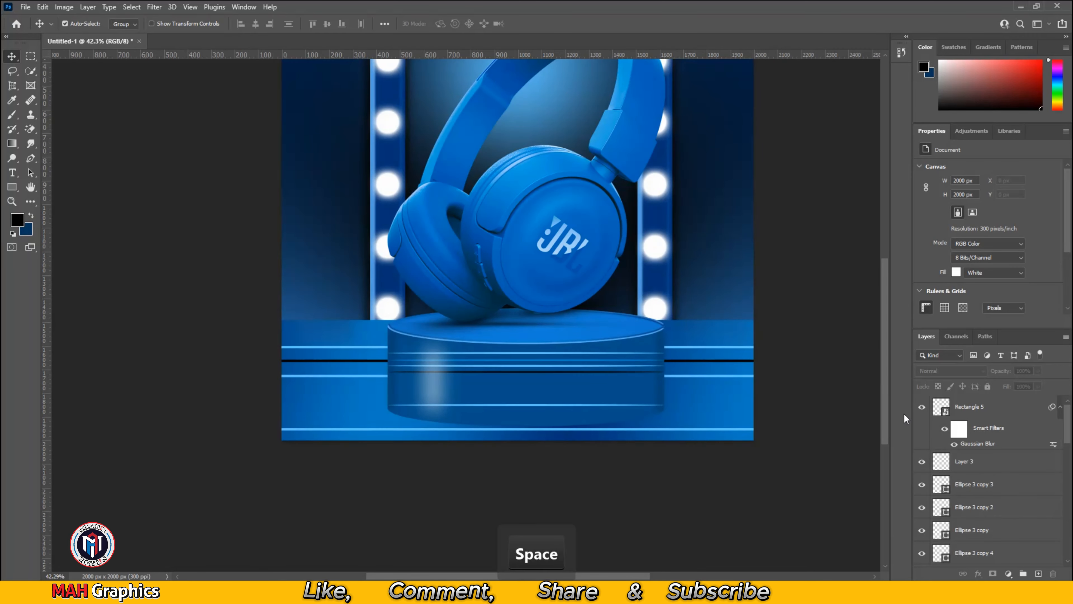
Select all podium, headphone, highlight and floor-line layers from Rectangle 5 down to Rectangle 3 and group them.
left_click(1008, 408)
left_click(929, 468, "shift")
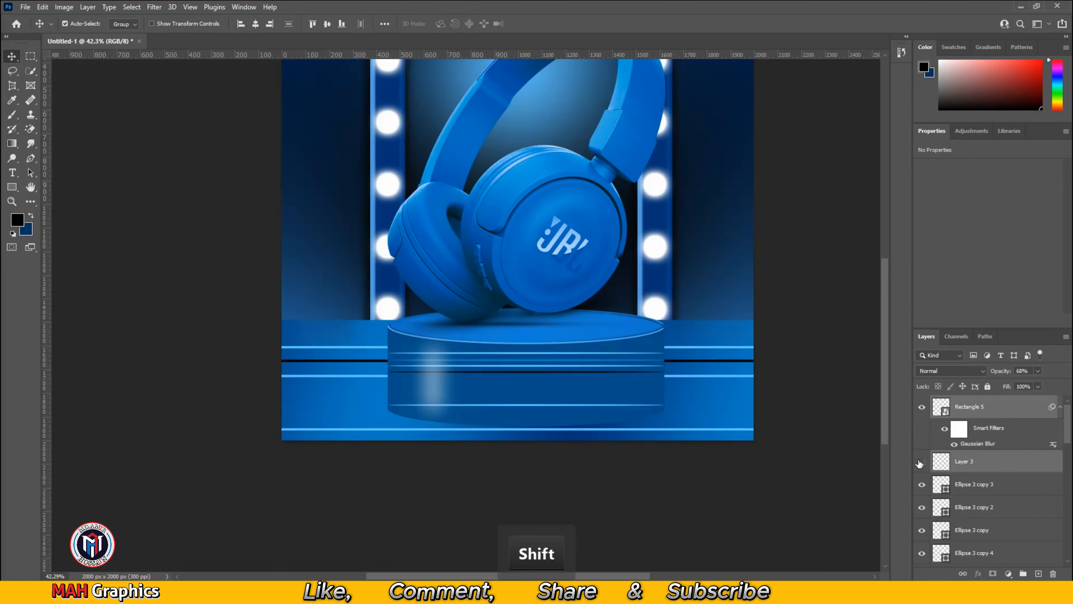
left_click(1006, 488, "shift")
left_click(1000, 510, "shift")
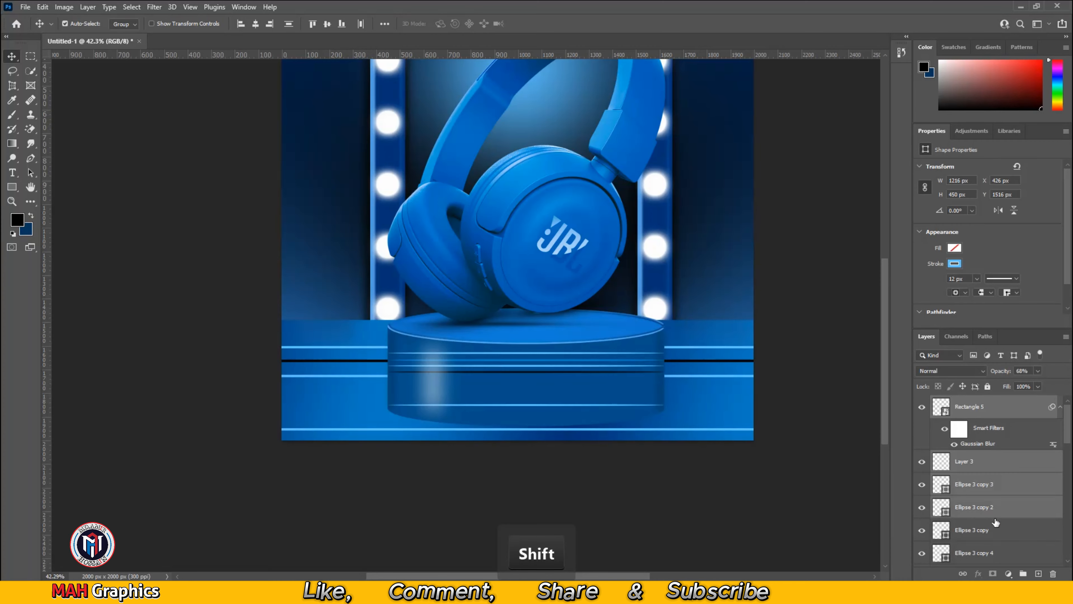
left_click(986, 531, "shift")
scroll(977, 509, "down", 3)
left_click(989, 443, "shift")
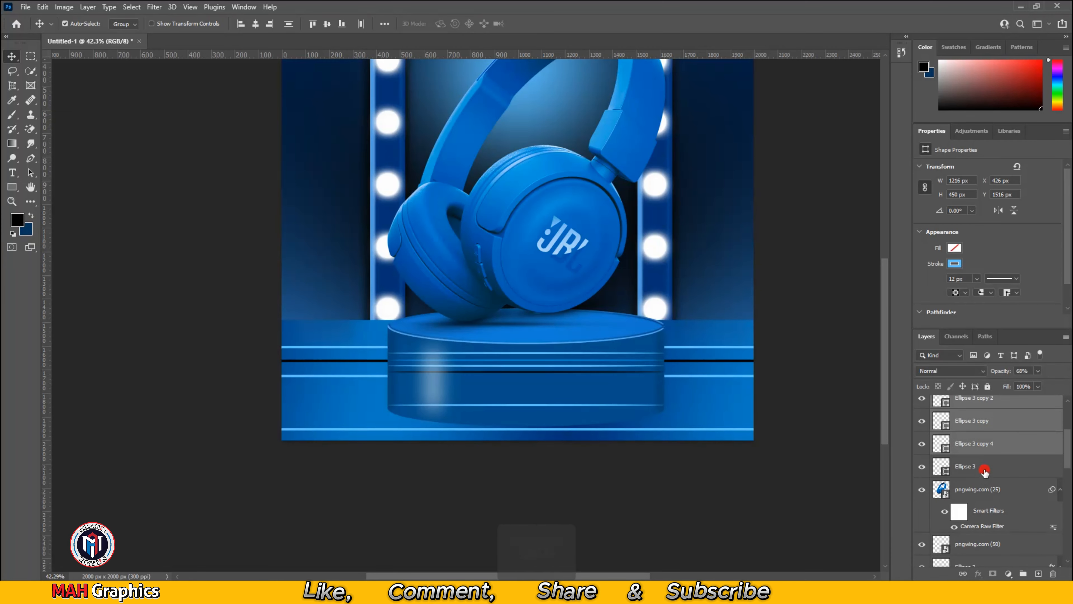
left_click(985, 468, "shift")
scroll(981, 476, "down", 3)
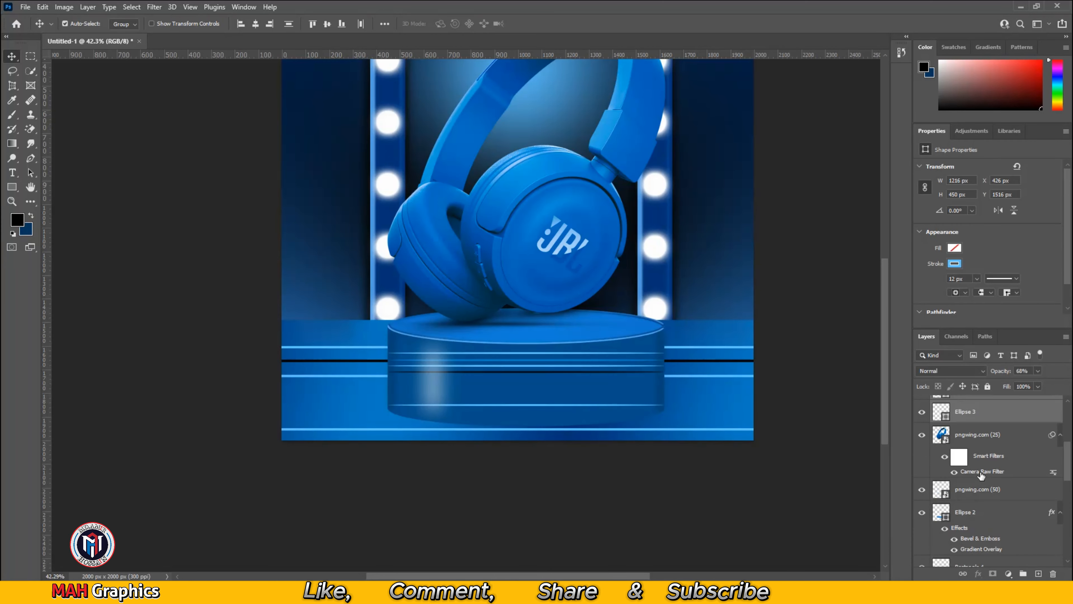
left_click(1020, 438, "shift")
scroll(996, 458, "down", 3)
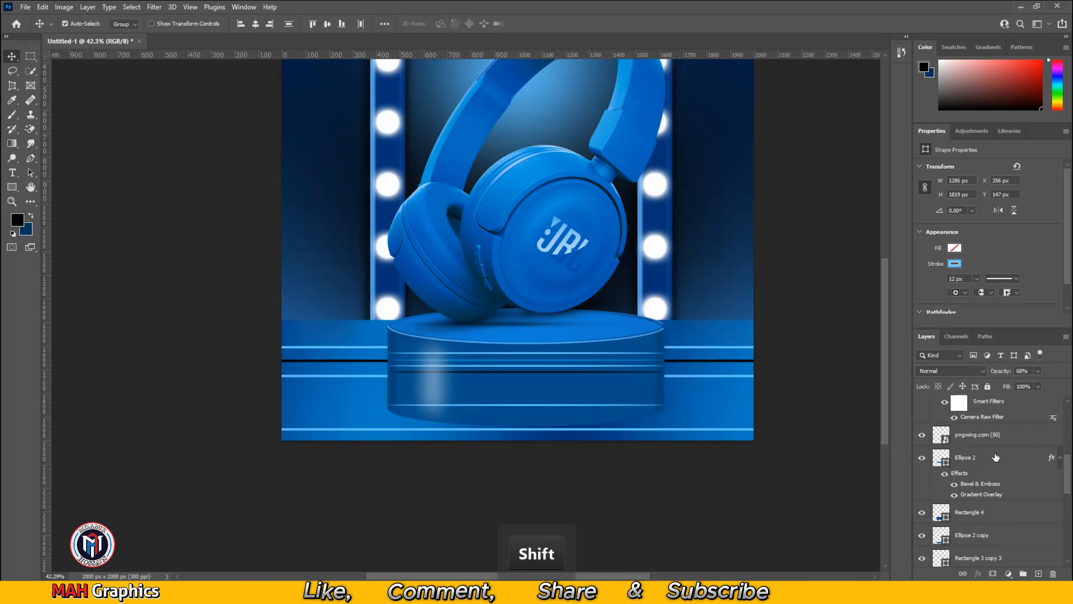
left_click(1005, 439, "shift")
left_click(992, 465, "shift")
scroll(994, 467, "down", 3)
left_click(1003, 461, "shift")
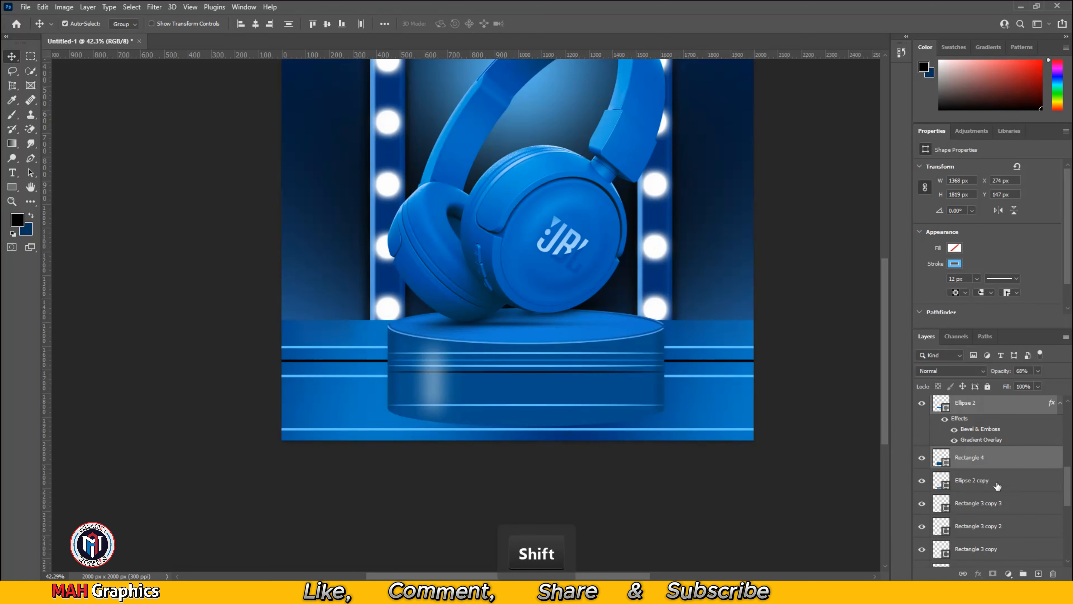
left_click(996, 485, "shift")
left_click(993, 504, "shift")
scroll(969, 502, "down", 3)
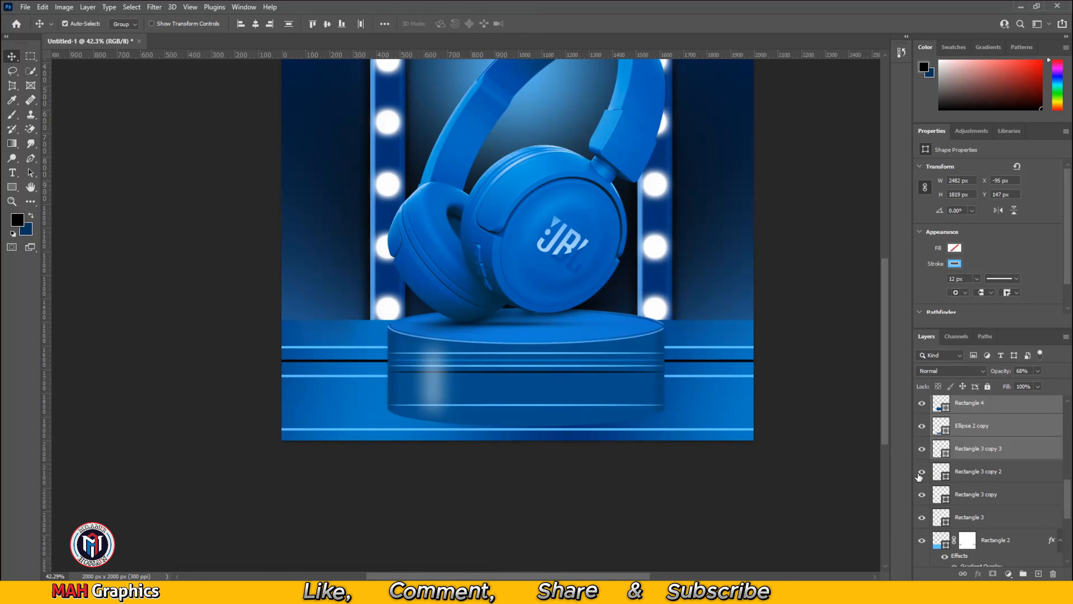
left_click(1006, 473, "shift")
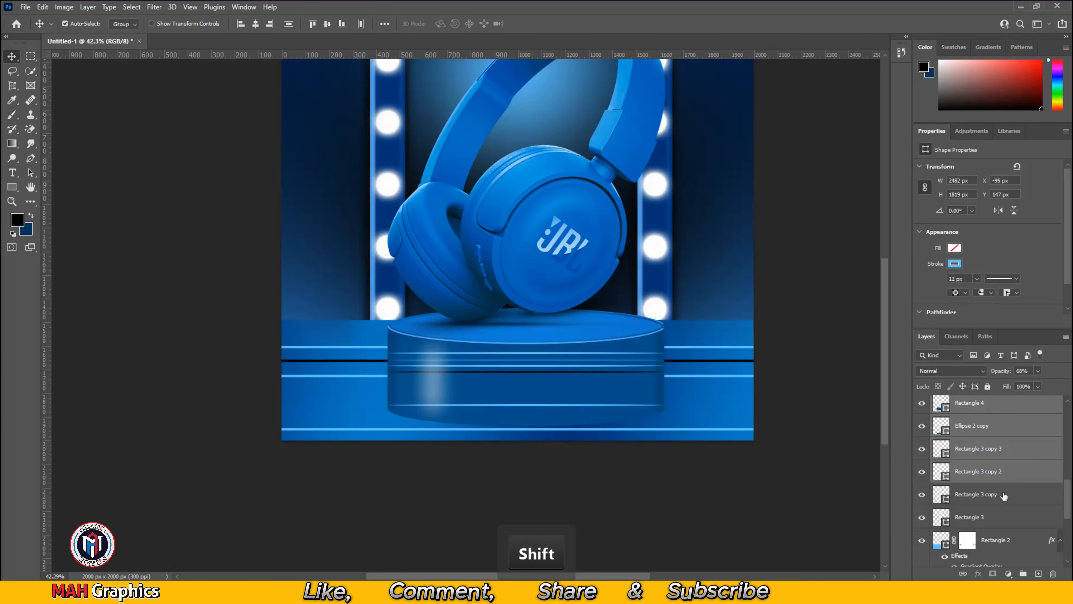
left_click(1005, 497, "shift")
left_click(1010, 521, "shift")
scroll(1010, 521, "down", 5)
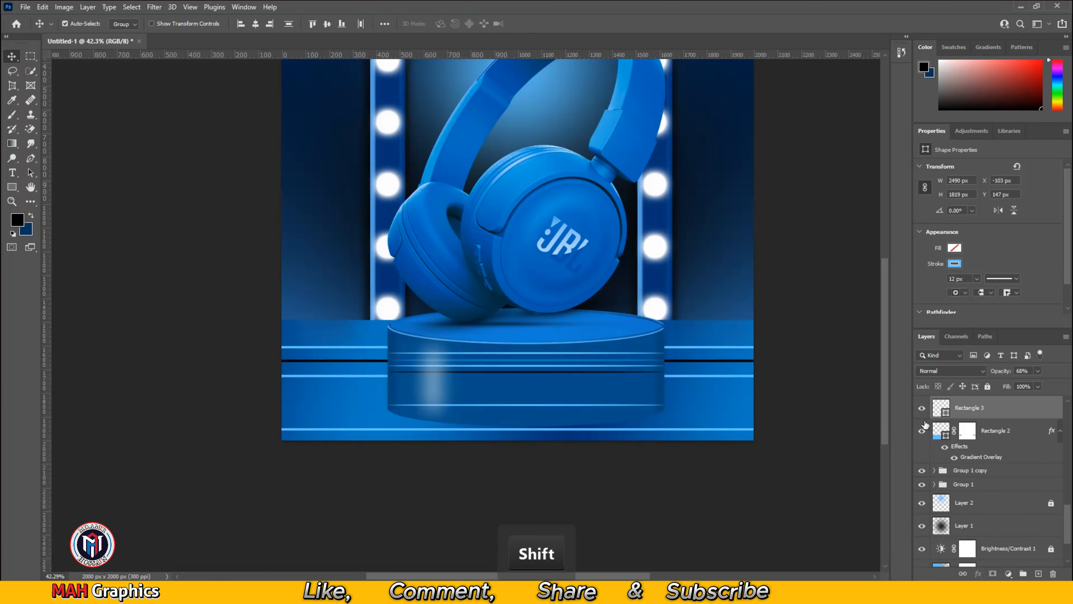
left_click(922, 408)
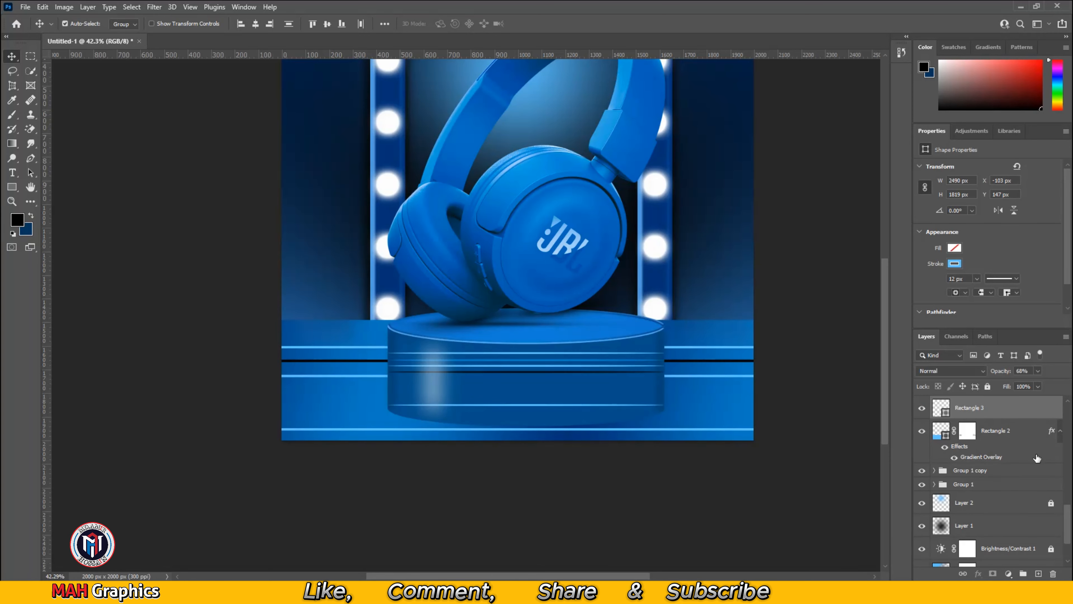
key("ctrl+g")
Add a line of Lorem Ipsum placeholder text near the canvas's upper edge, between the light bars, and colour it white.
scroll(625, 337, "down", 3)
left_click_drag(799, 268, 803, 258)
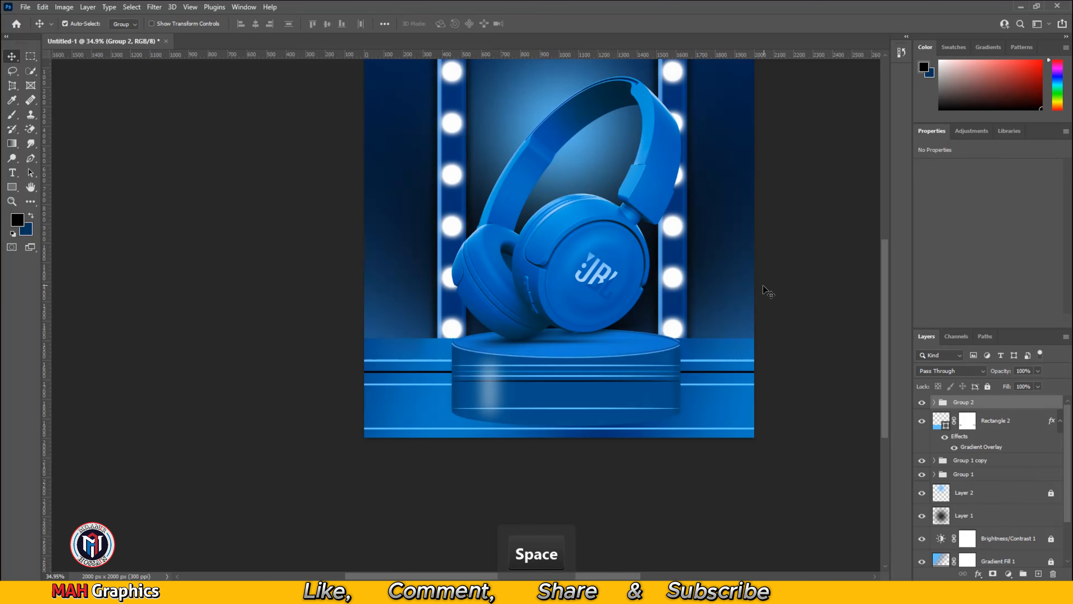
left_click_drag(668, 375, 630, 446)
key("t")
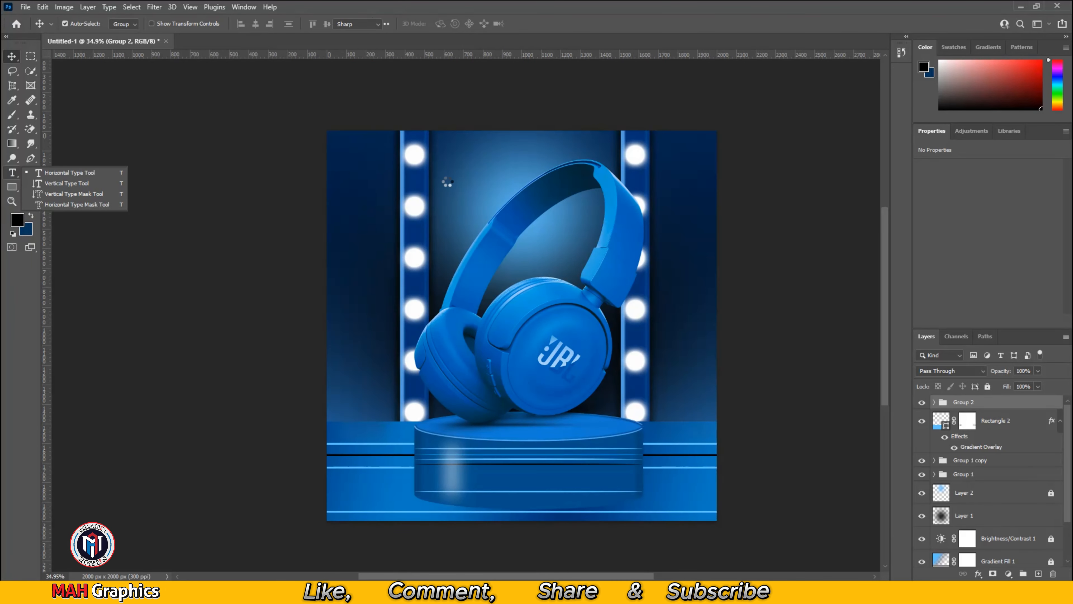
left_click(448, 179)
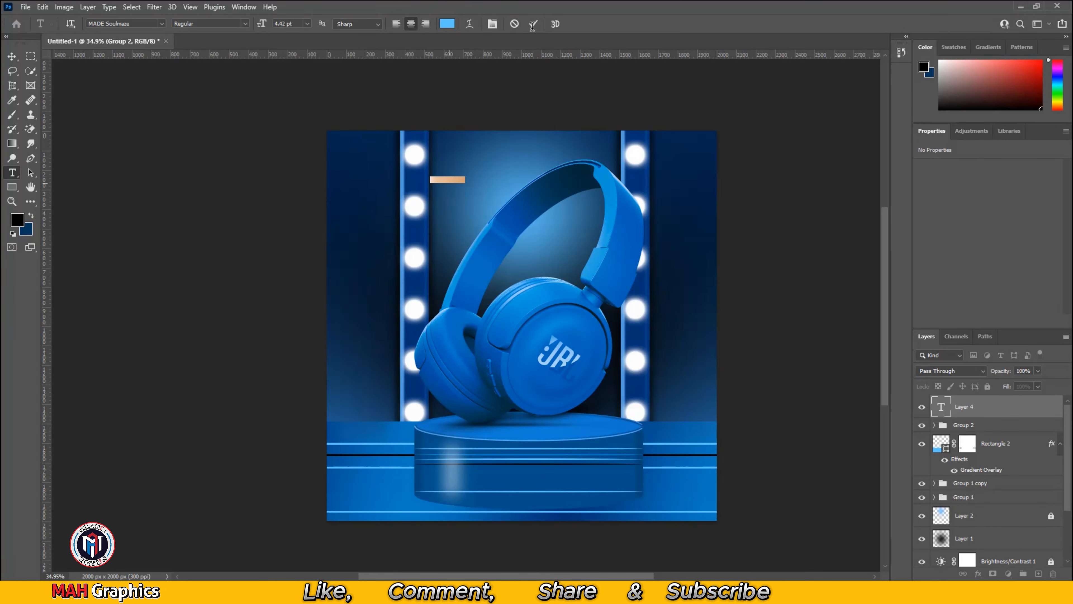
left_click(447, 23)
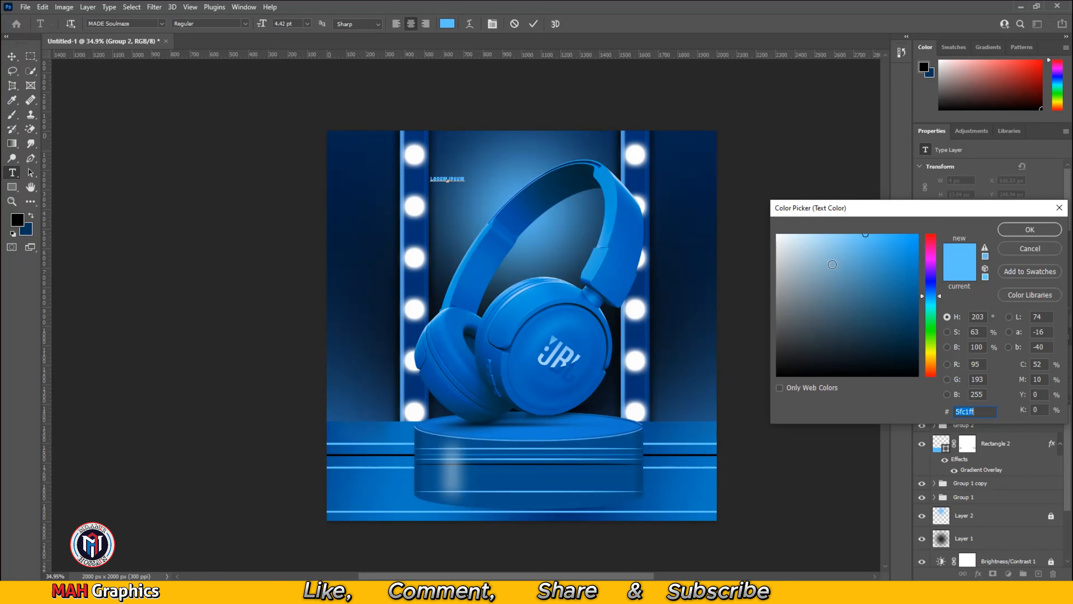
left_click_drag(832, 264, 764, 226)
left_click(1014, 232)
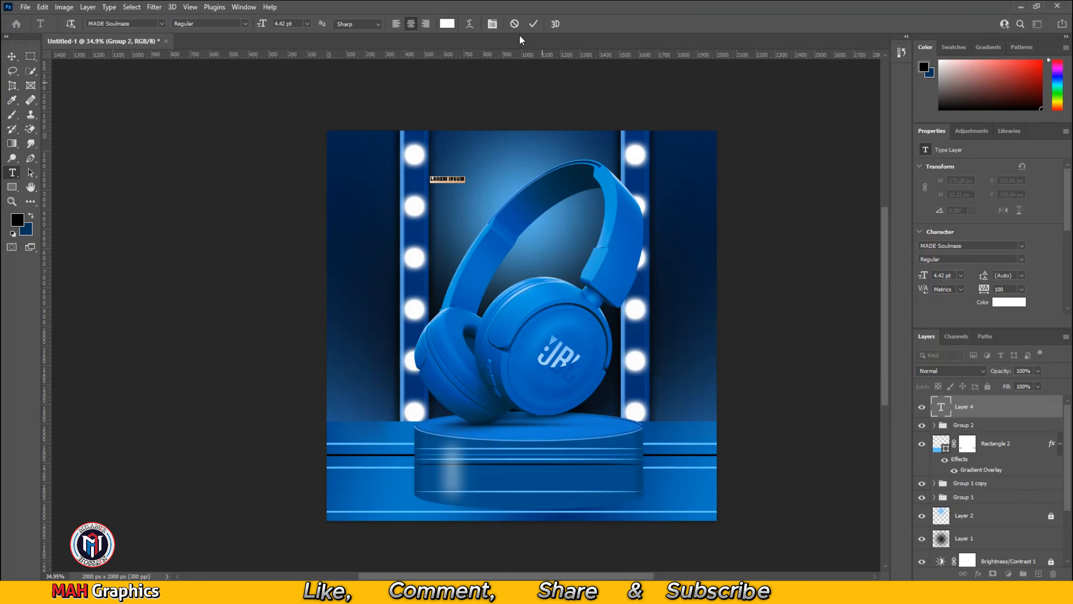
left_click(533, 24)
left_click(12, 56)
Enlarge the placeholder text to about 27.22 pt and move it up and left, across the left light bar.
scroll(467, 182, "up", 2, "alt")
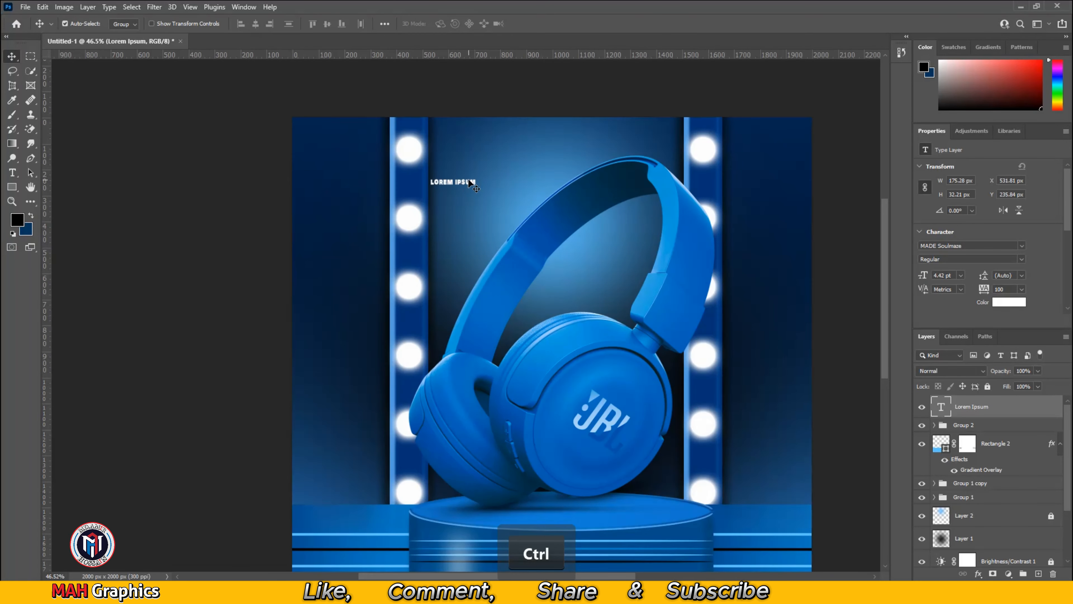
key("ctrl+t")
left_click_drag(476, 188, 714, 311)
left_click(554, 24)
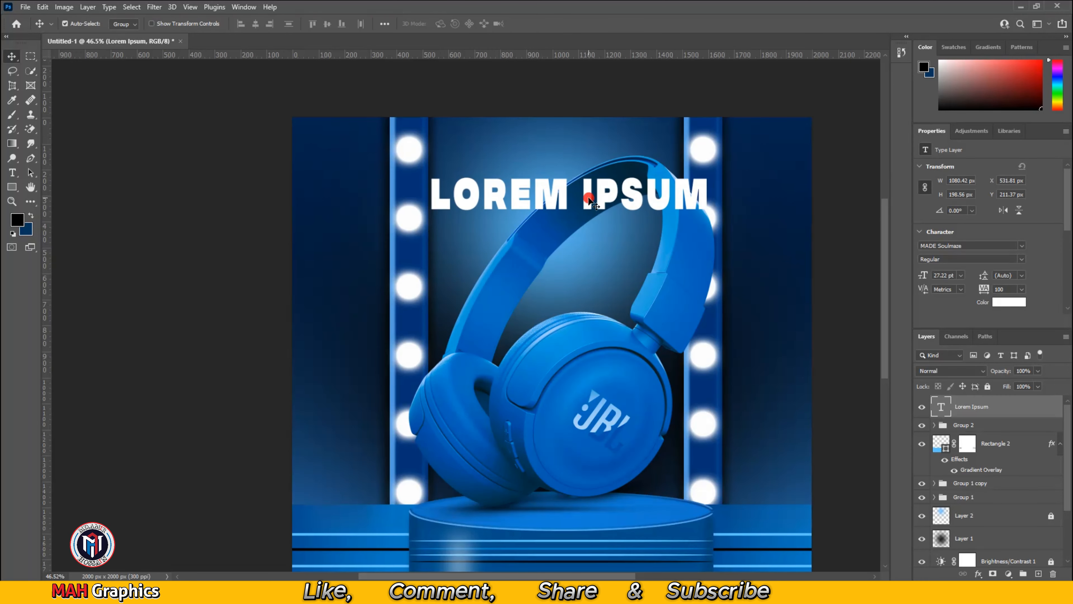
left_click_drag(591, 203, 506, 166)
Replace the placeholder text with HEADPHONE.
double_click(503, 158)
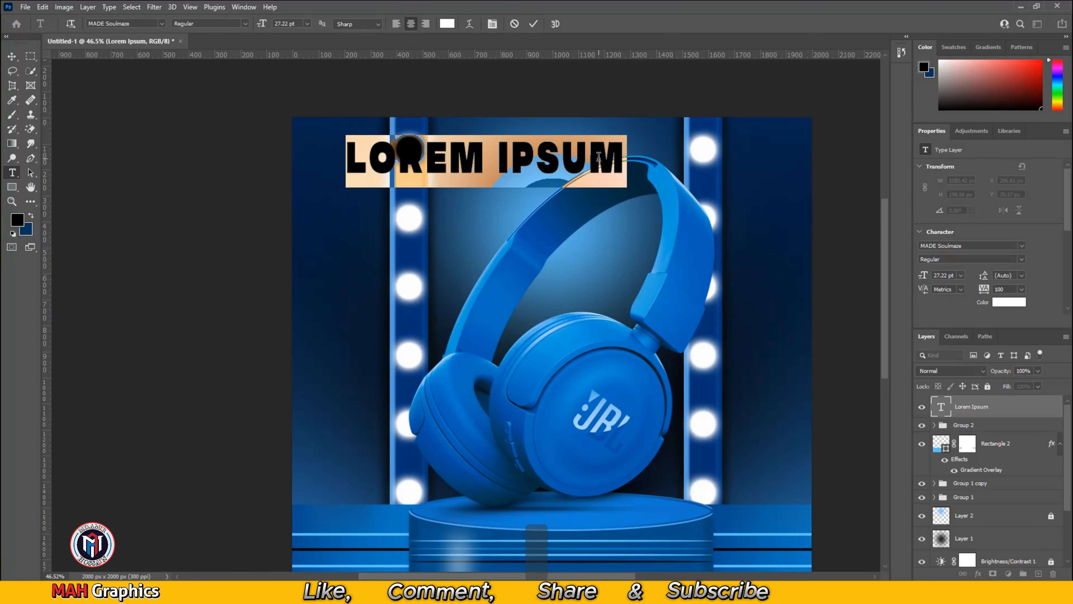
type("HE")
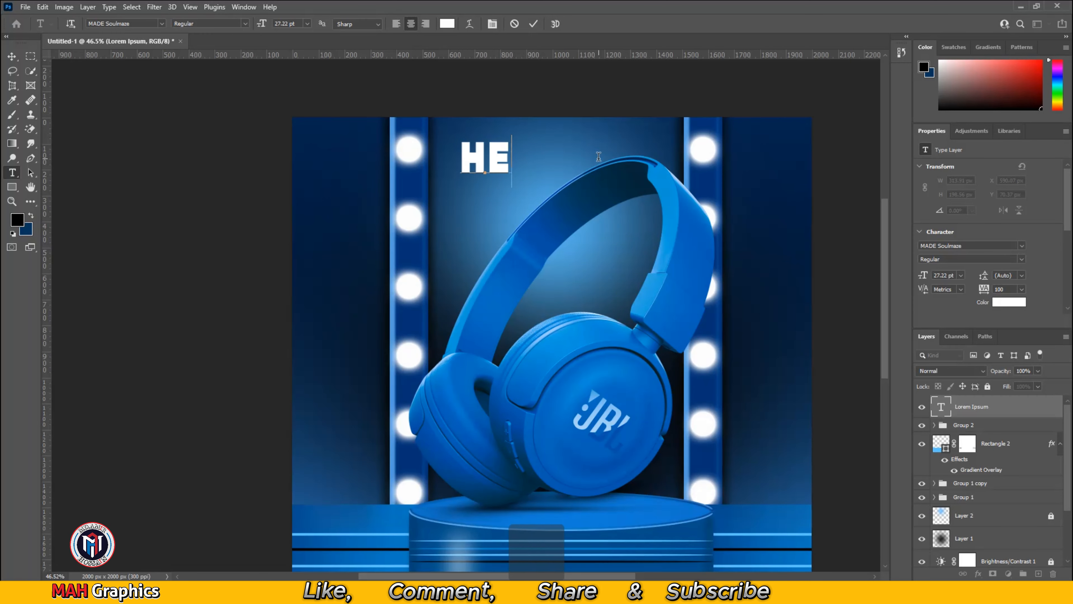
type("ADPHONE")
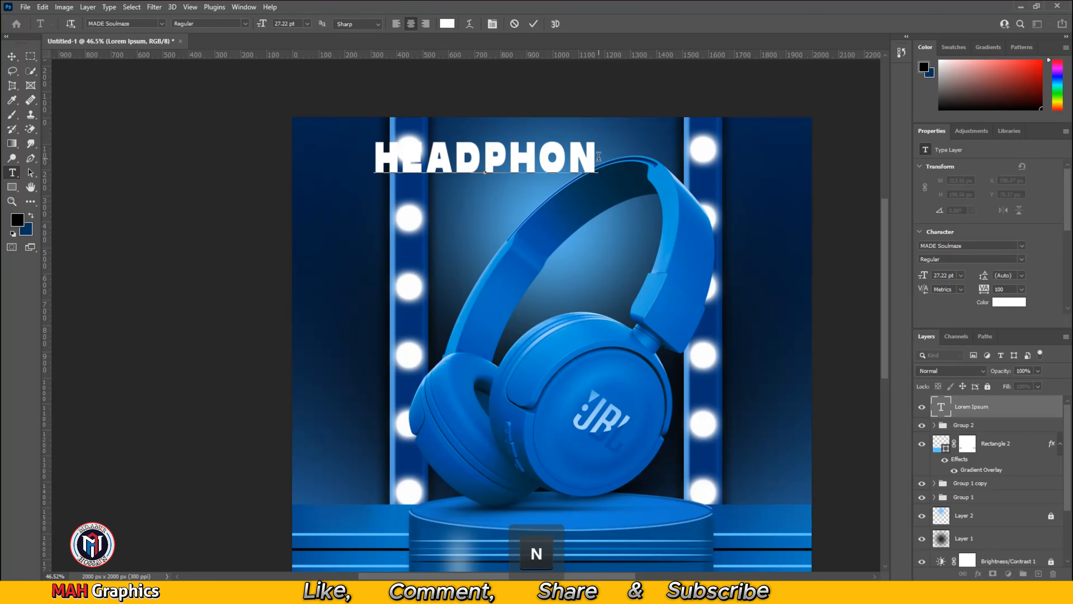
scroll(721, 78, "up", 1)
left_click(533, 24)
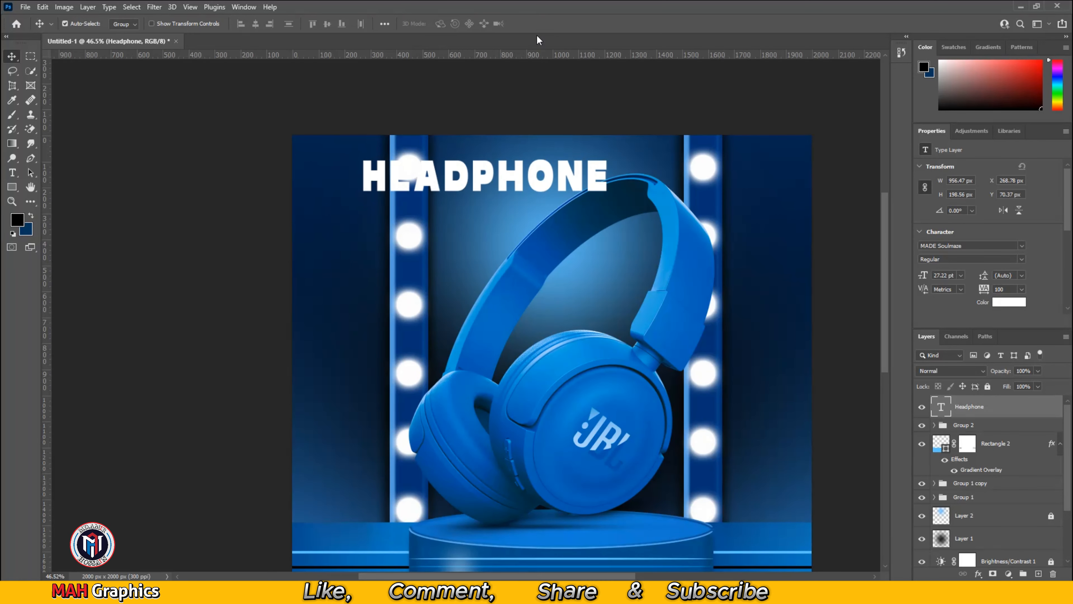
Rotate the HEADPHONE text to -90° and move it onto the dark panel beside the left light bar.
key("ctrl+t")
left_click_drag(620, 149, 488, 68)
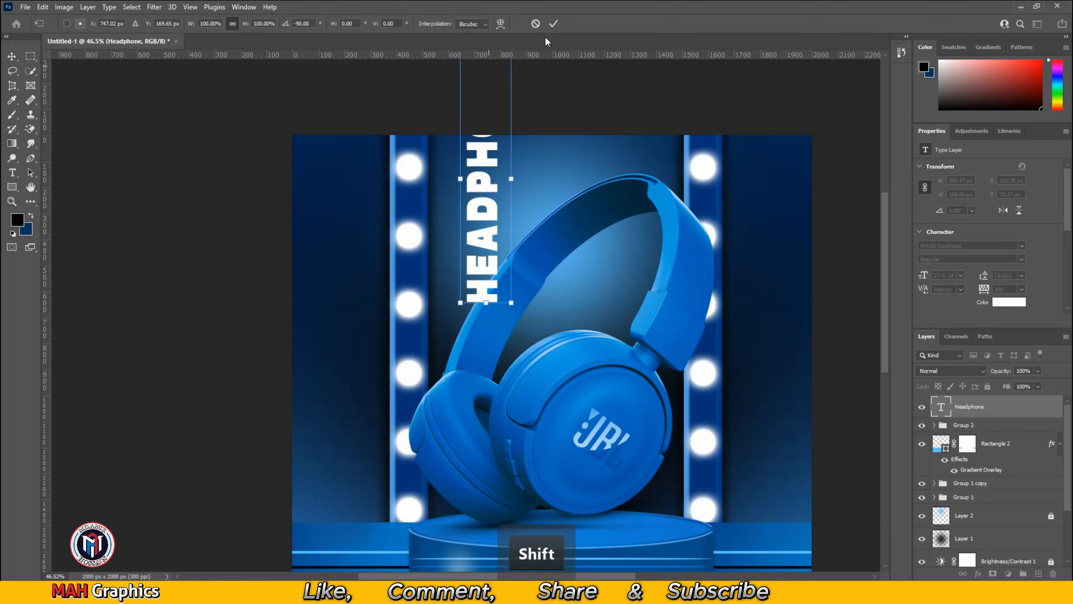
left_click(553, 24)
left_click_drag(489, 240, 350, 343)
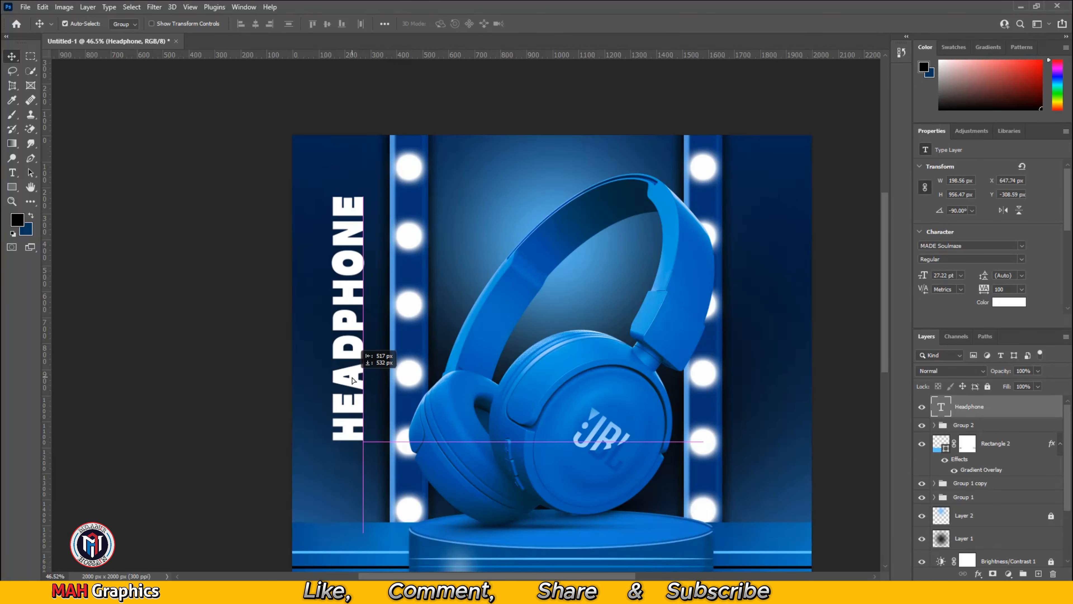
Scale the vertical HEADPHONE text to 155% so it spans the height of the left dark panel.
left_click_drag(417, 302, 429, 227)
key("ctrl+t")
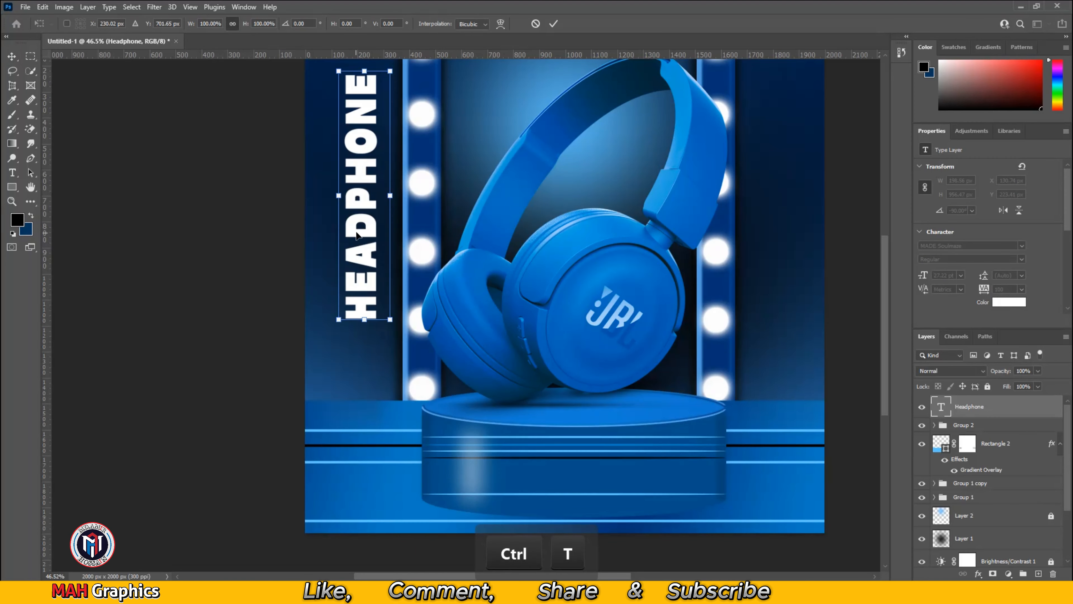
scroll(400, 339, "down", 2)
mouse_move(381, 293)
left_mouse_down()
mouse_move(390, 340)
mouse_move(367, 294)
left_mouse_up()
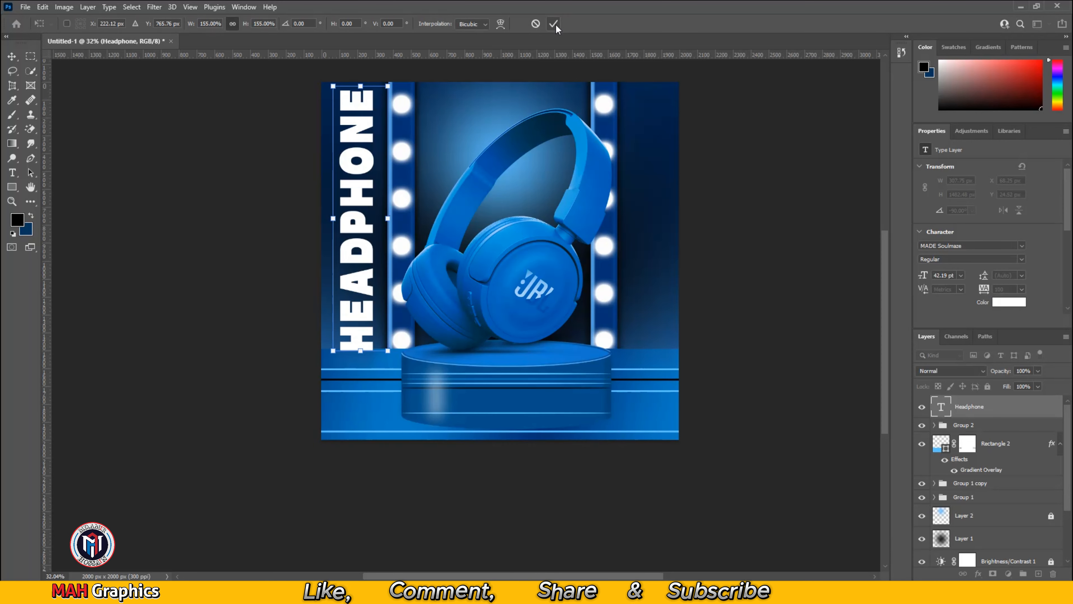
Widen the vertical HEADPHONE text to about 427 px and duplicate it onto the right dark panel at about X 1663 px.
left_click_drag(387, 224, 651, 208)
left_click(553, 24)
left_click(721, 242)
scroll(671, 236, "up", 4)
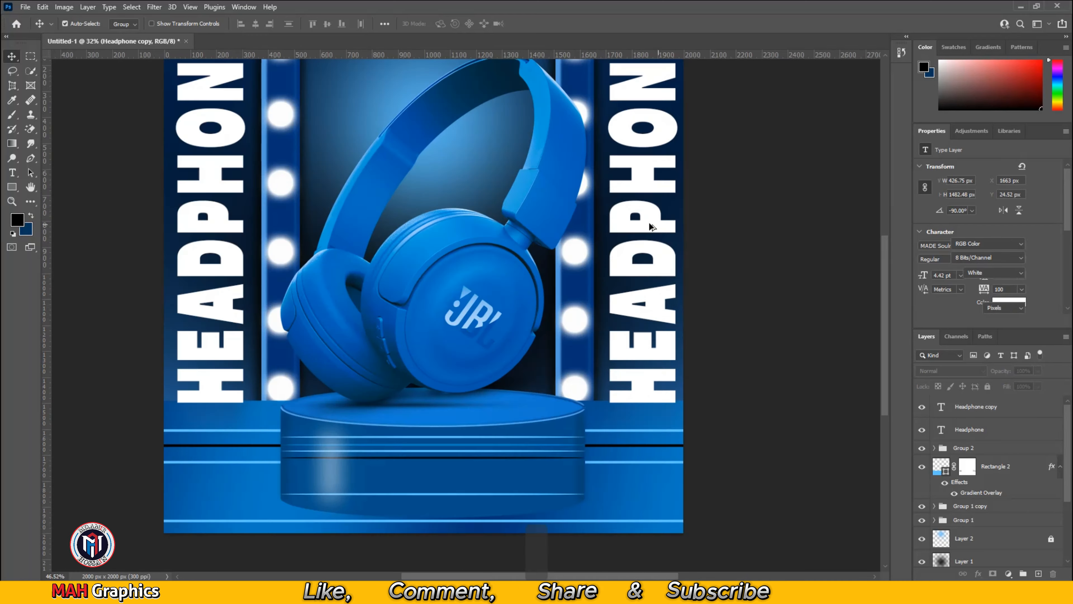
Set the colour of the HEADPHONE text on the right panel to #033275.
left_click_drag(571, 220, 697, 219)
scroll(653, 233, "down", 3)
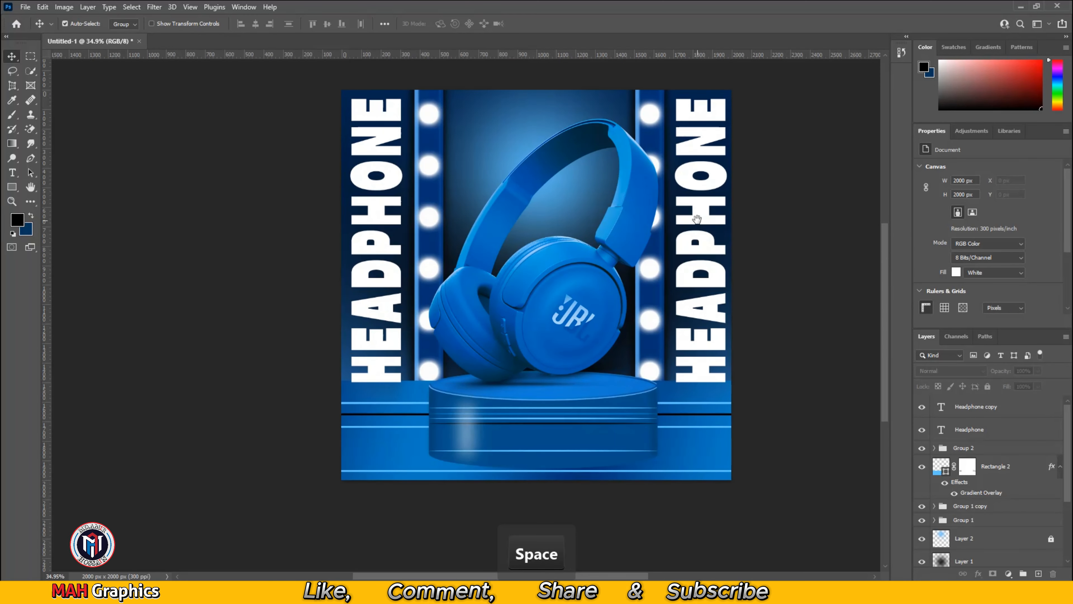
left_click(723, 110)
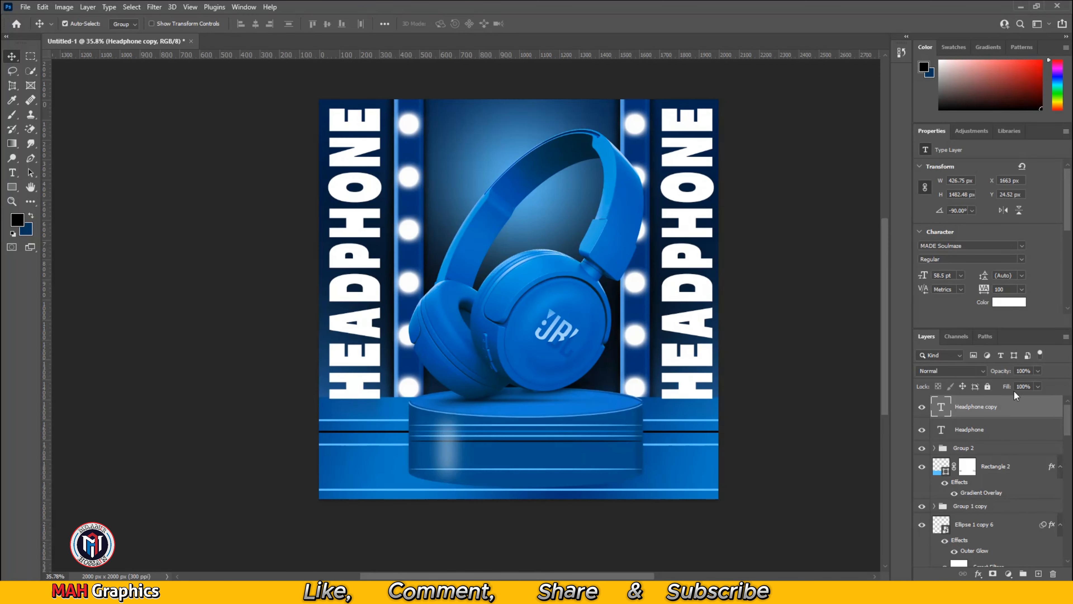
left_click(1013, 301)
type("0")
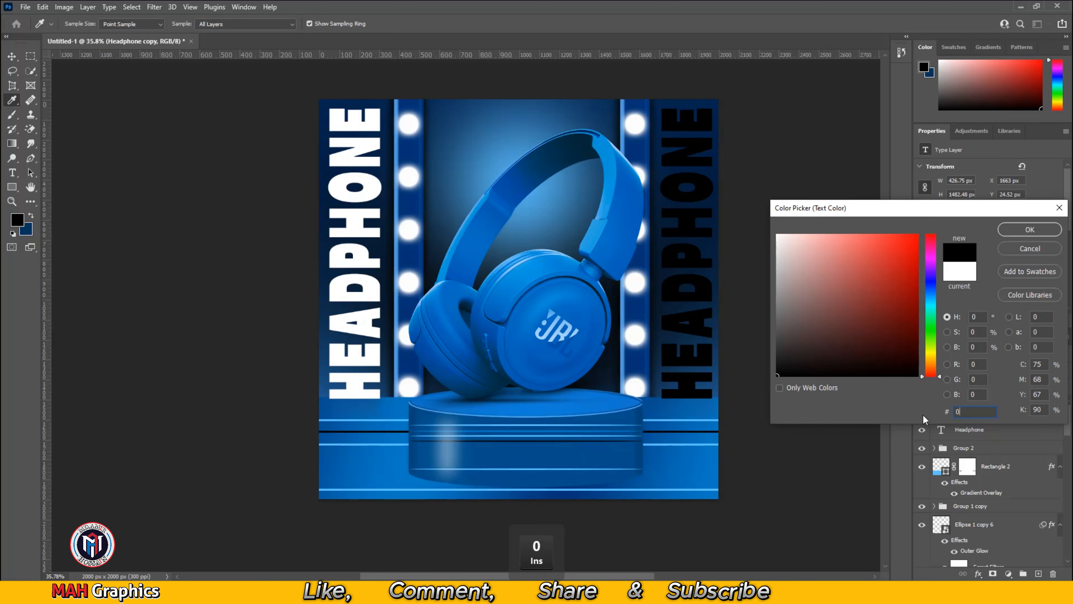
type("33275")
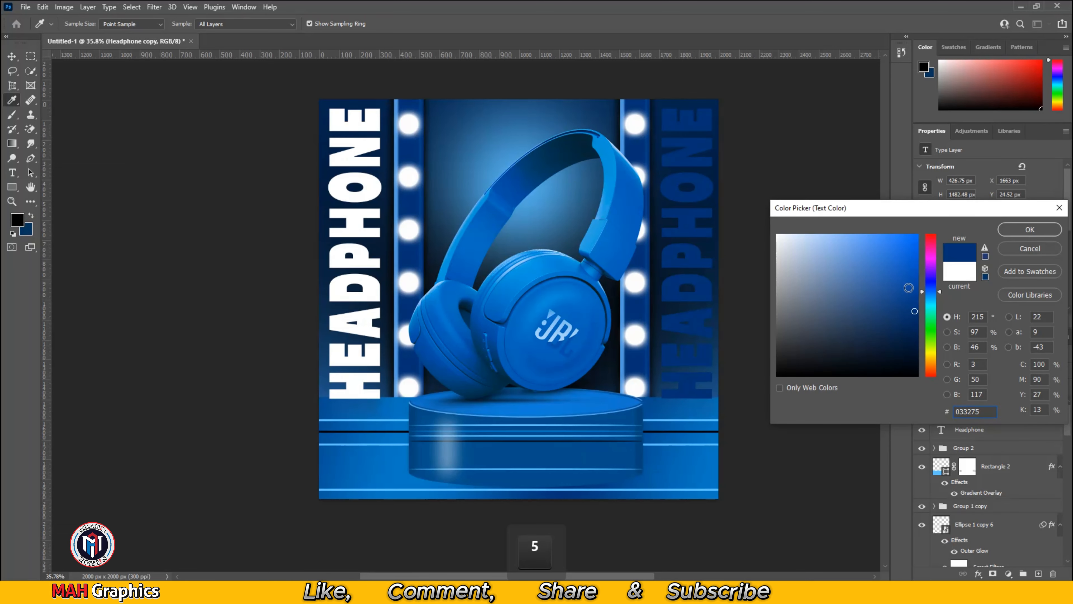
left_click(1017, 229)
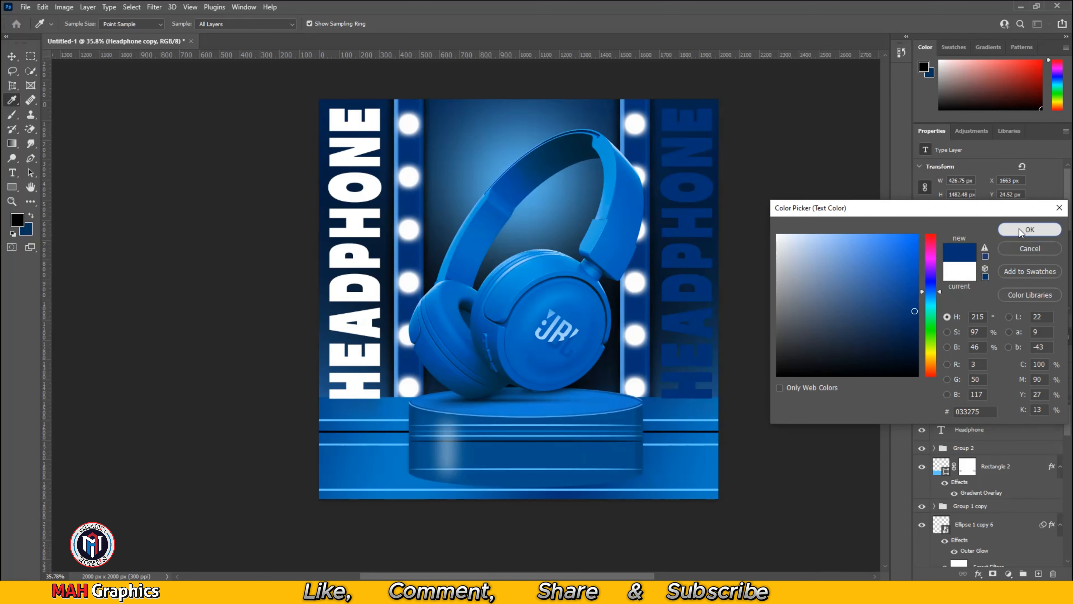
Set the colour of the HEADPHONE text on the left panel to #082bc5.
left_click(363, 232)
left_click(1010, 302)
type("0")
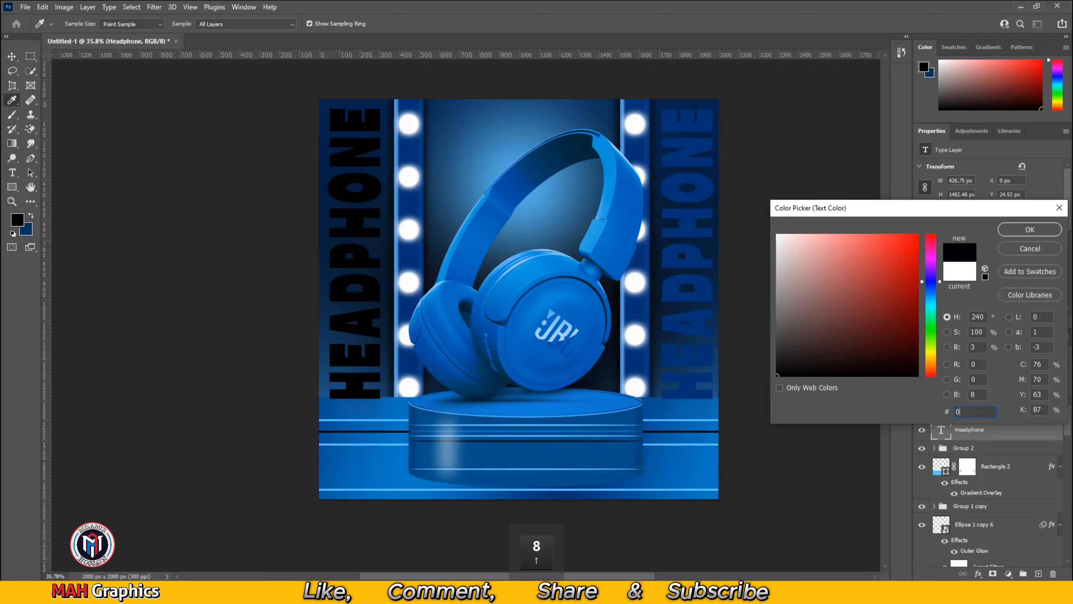
type("8c5")
key("Return")
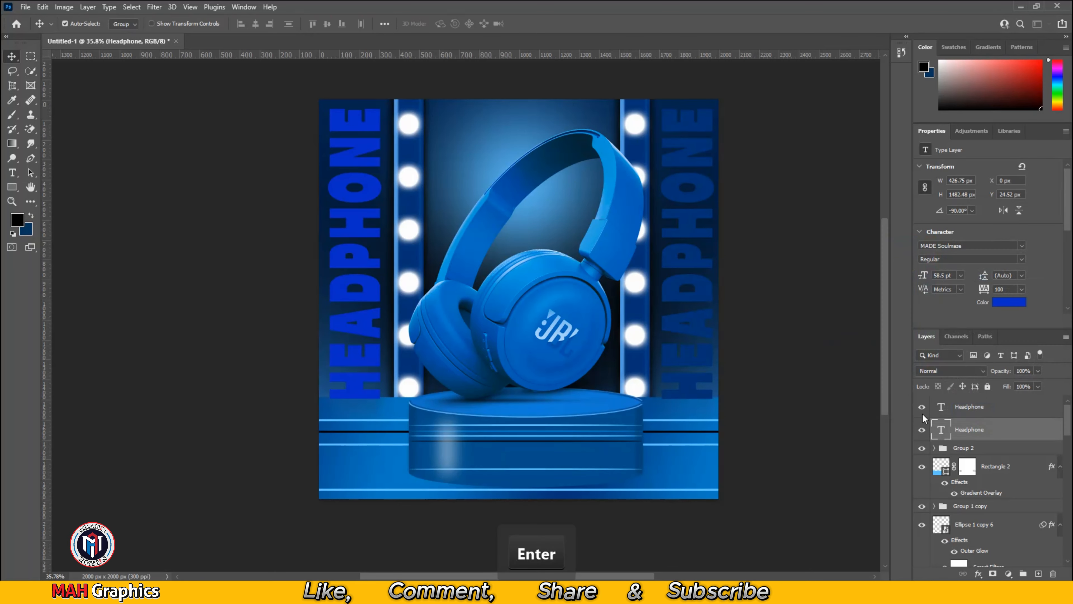
Set the colour of the HEADPHONE text on the left panel to #033275.
left_click(1010, 302)
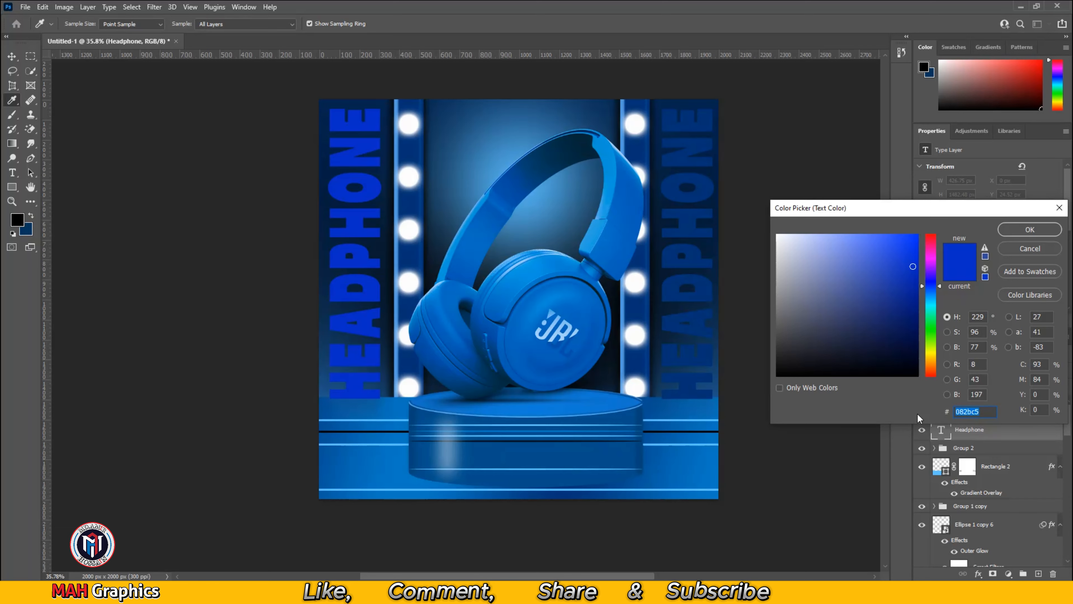
type("032b75")
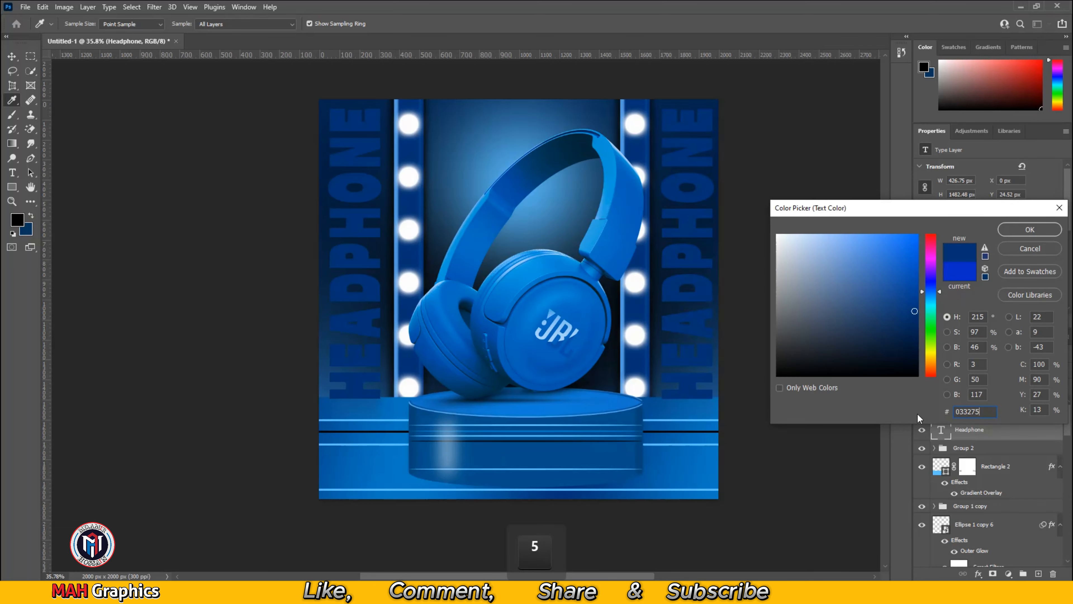
key("Return")
Send both vertical HEADPHONE text layers to the back of the layer stack, directly above Color Fill 1.
left_click(699, 338)
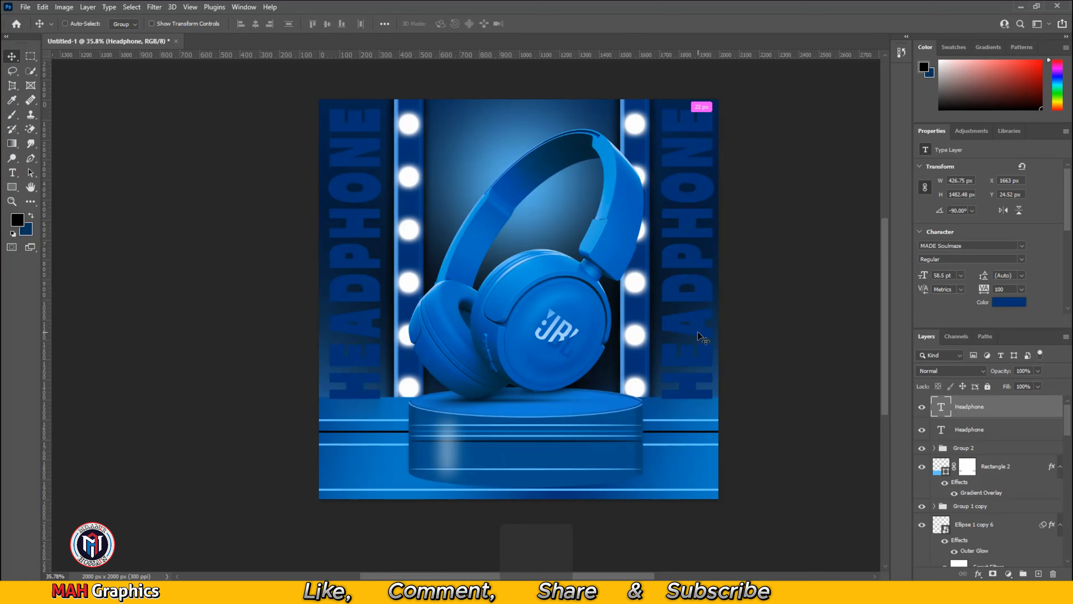
key("ctrl+shift+bracketleft")
key("ctrl+bracketright")
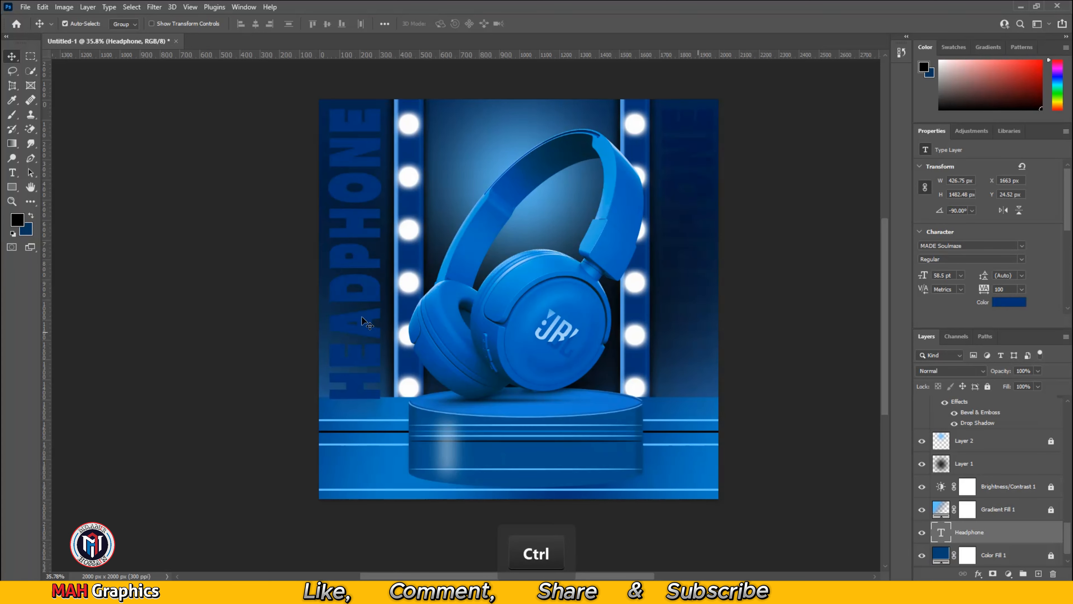
left_click(375, 296, "ctrl")
key("ctrl+shift+bracketleft")
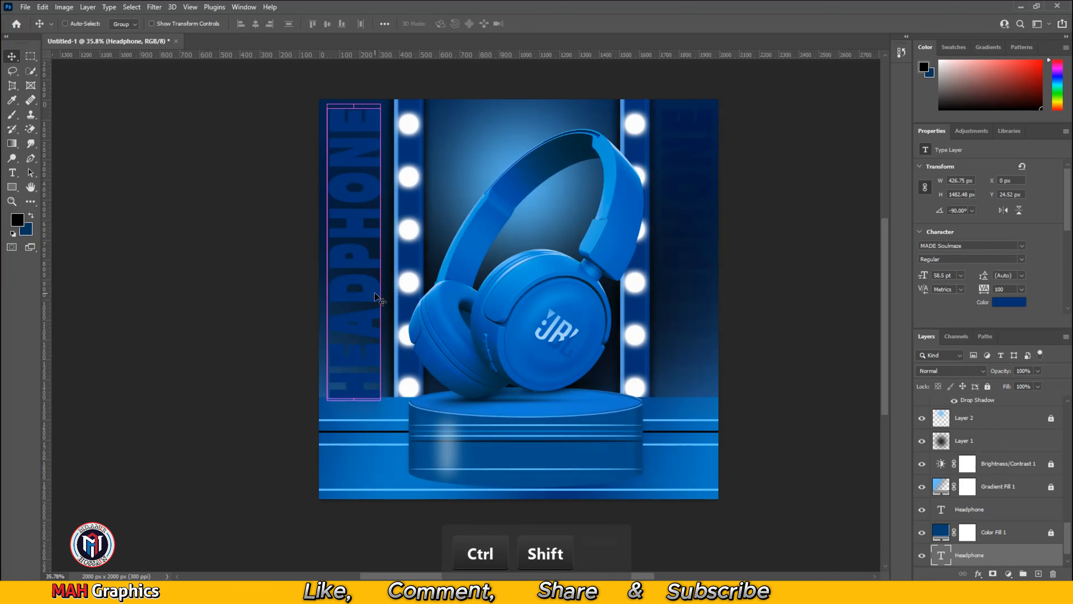
key("ctrl+shift+bracketright")
key("ctrl+shift+bracketleft")
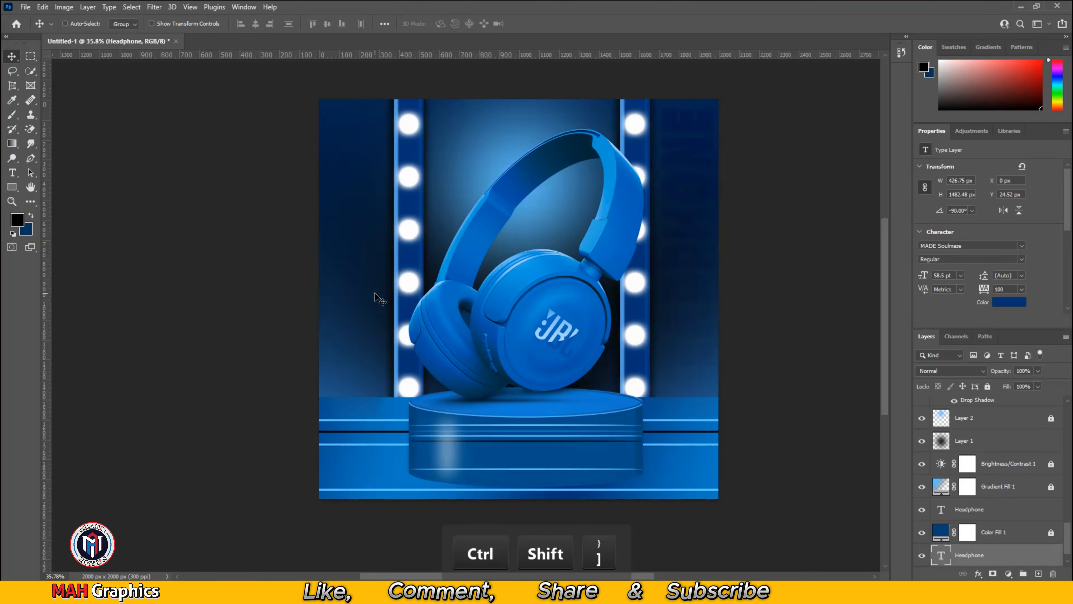
key("ctrl+bracketright")
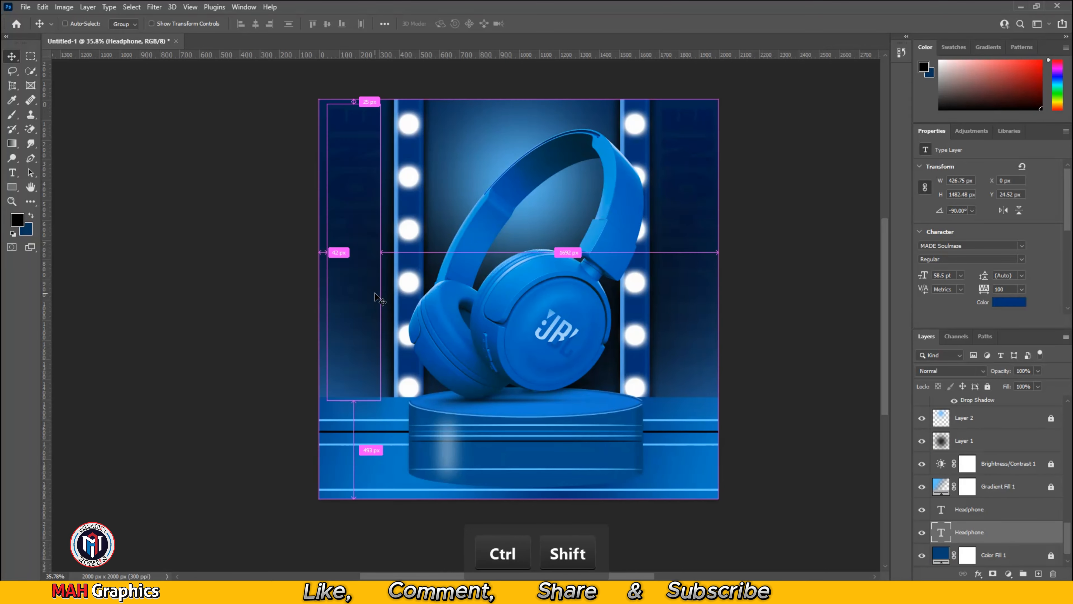
Recolour the HEADPHONE text on the left panel with the lighter, less saturated blue #335e9b.
left_click(1013, 302)
left_click(915, 278)
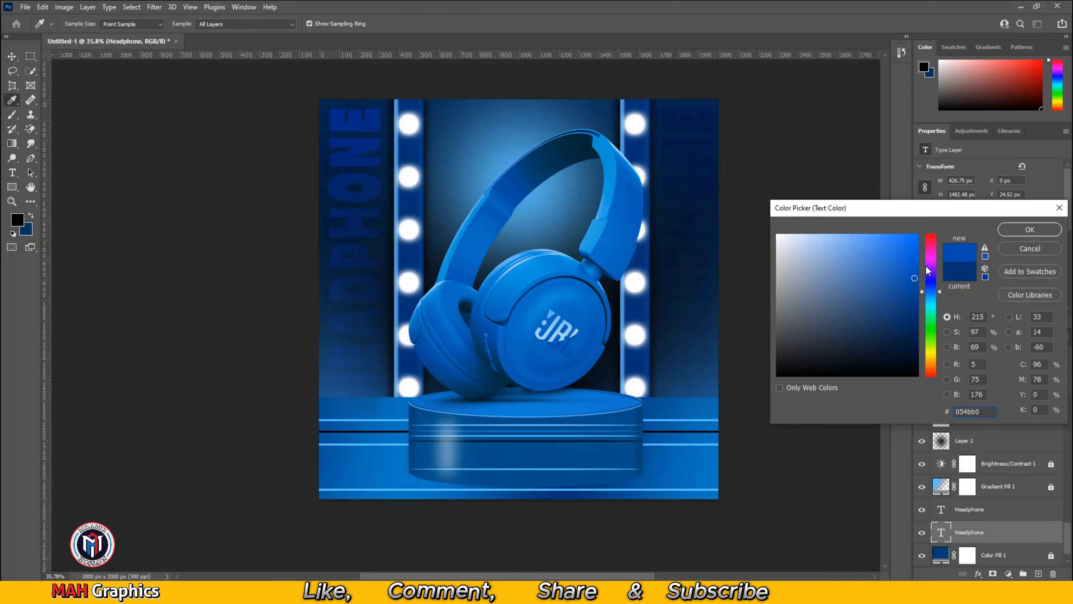
mouse_move(915, 279)
left_mouse_down()
mouse_move(909, 255)
mouse_move(878, 323)
mouse_move(872, 289)
left_mouse_up()
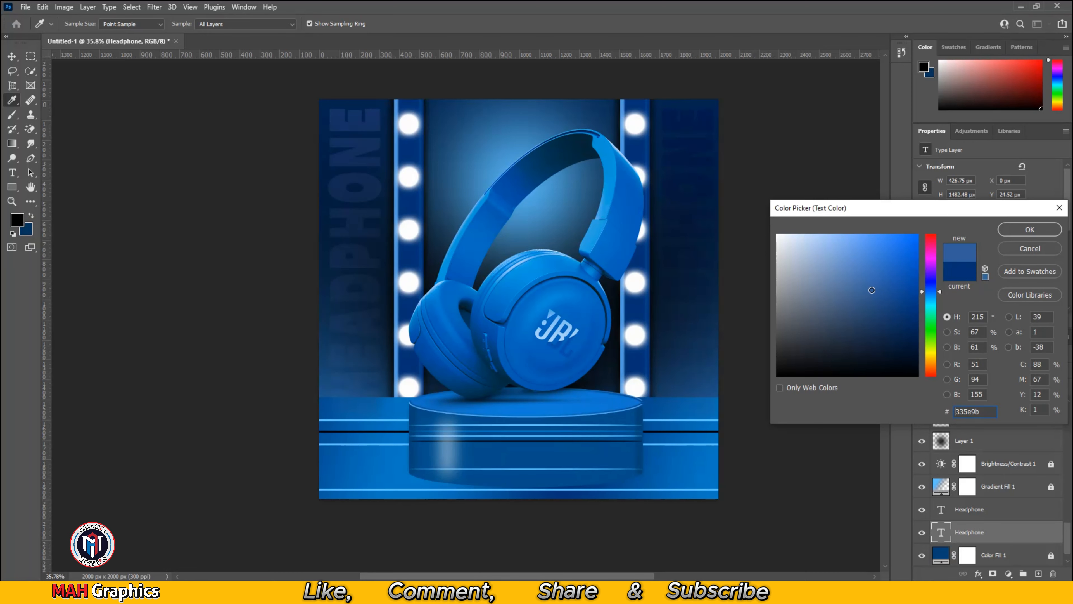
left_click(1029, 230)
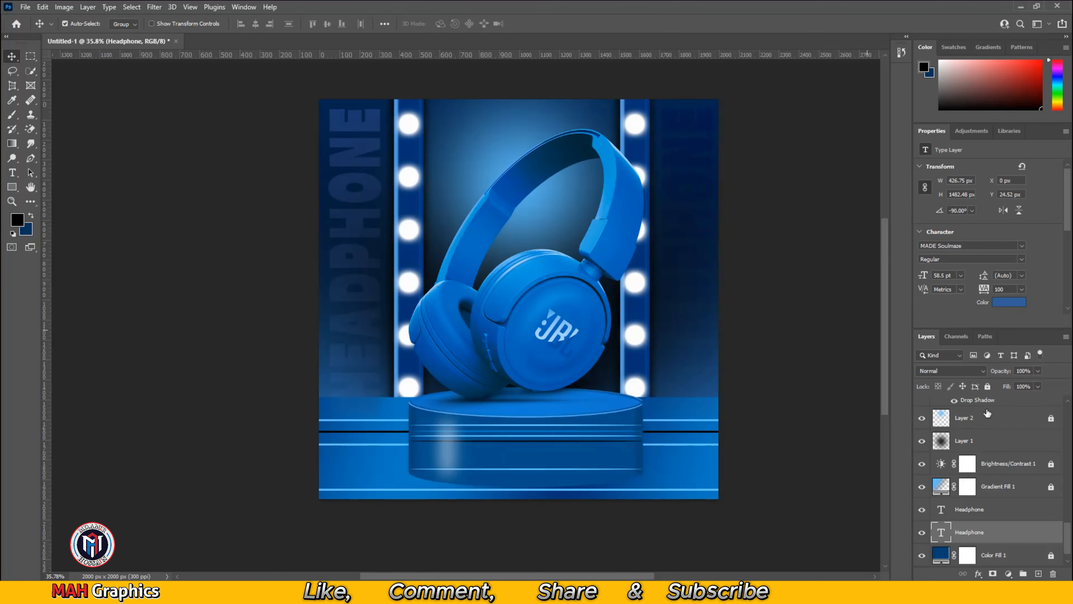
Set the colour of the HEADPHONE text on the right panel to #335e9b and deselect the layer.
left_click(969, 509)
left_click(1003, 304)
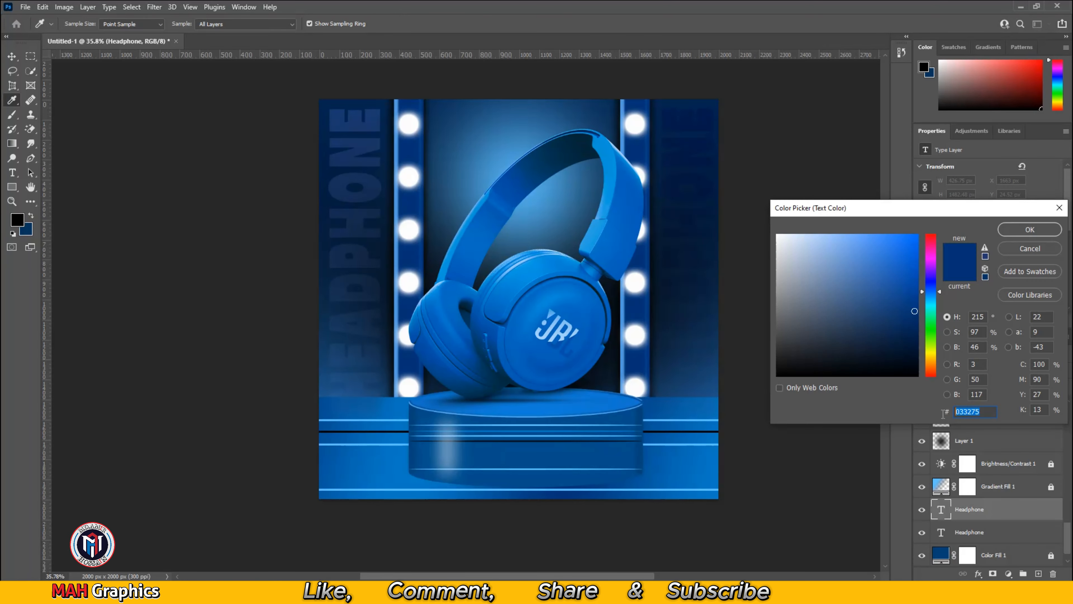
type("335e9b")
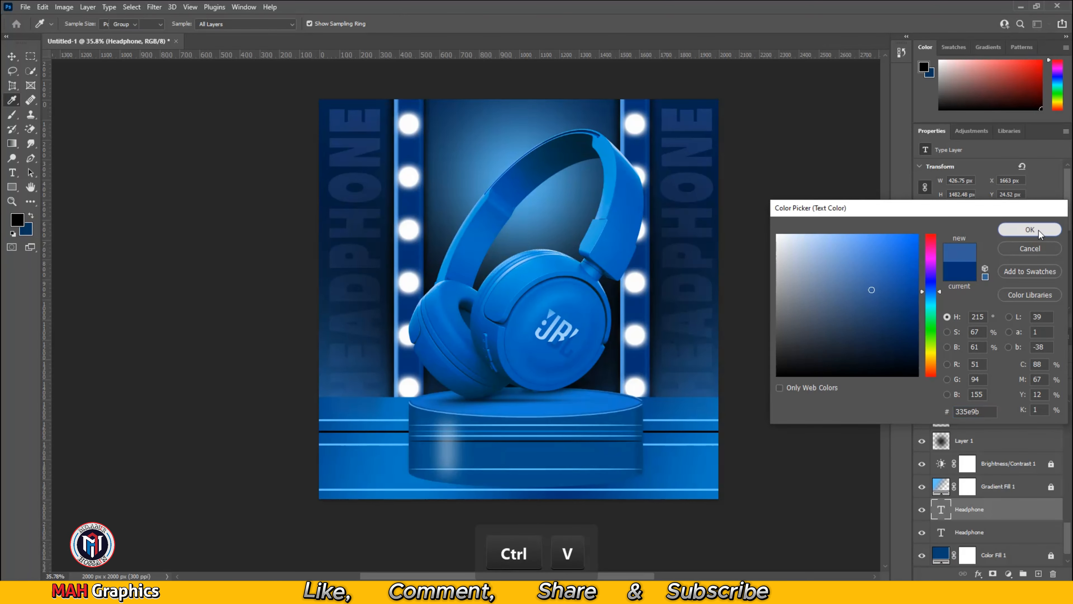
left_click(1031, 229)
left_click(433, 81)
Place the MAH-Graphics-New-logo-png-ai-new-1 logo file in the poster as an embedded image.
scroll(479, 270, "down", 2)
scroll(509, 259, "up", 2)
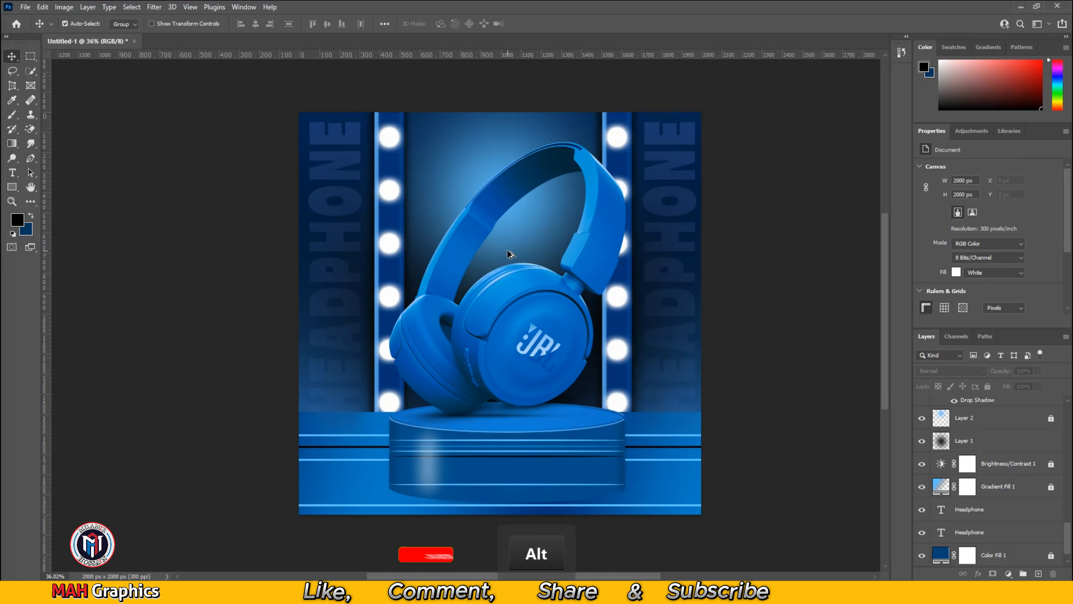
scroll(509, 259, "down", 1)
left_click(25, 7)
left_click(76, 244)
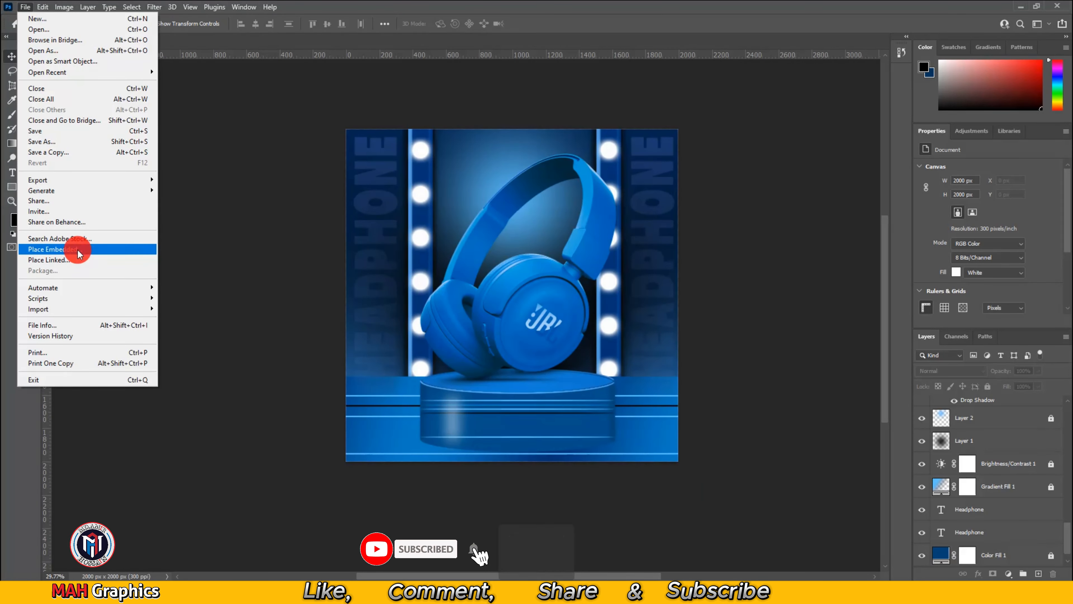
double_click(134, 436)
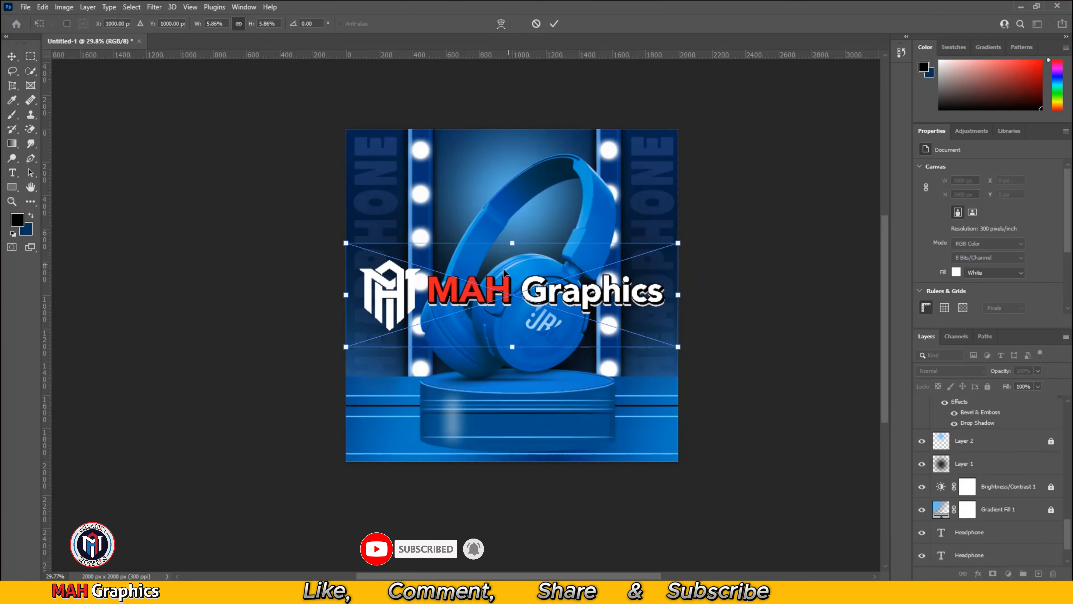
Shrink the MAH Graphics logo to a small mark and position it near the poster's upper edge between the light bars.
left_click_drag(504, 270, 510, 139)
left_click_drag(689, 113, 572, 147)
left_click_drag(507, 159, 482, 145)
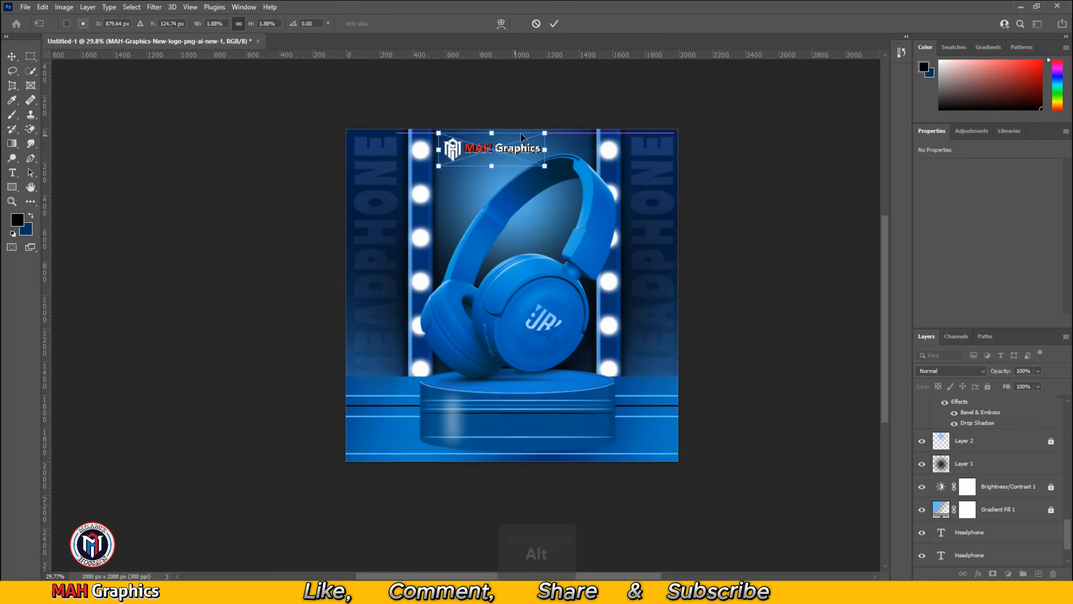
left_click_drag(545, 134, 464, 146)
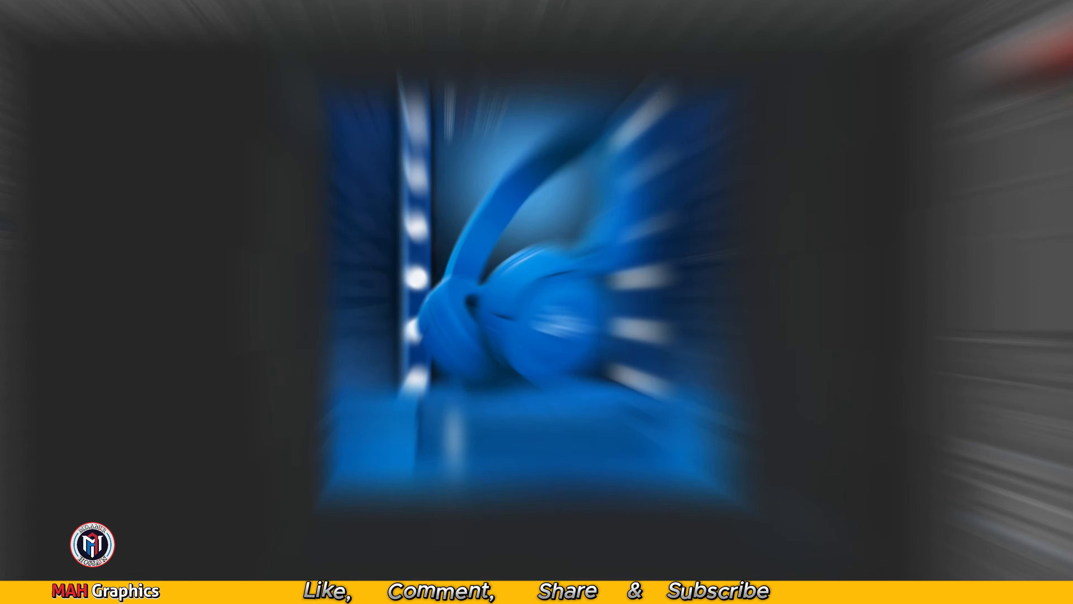